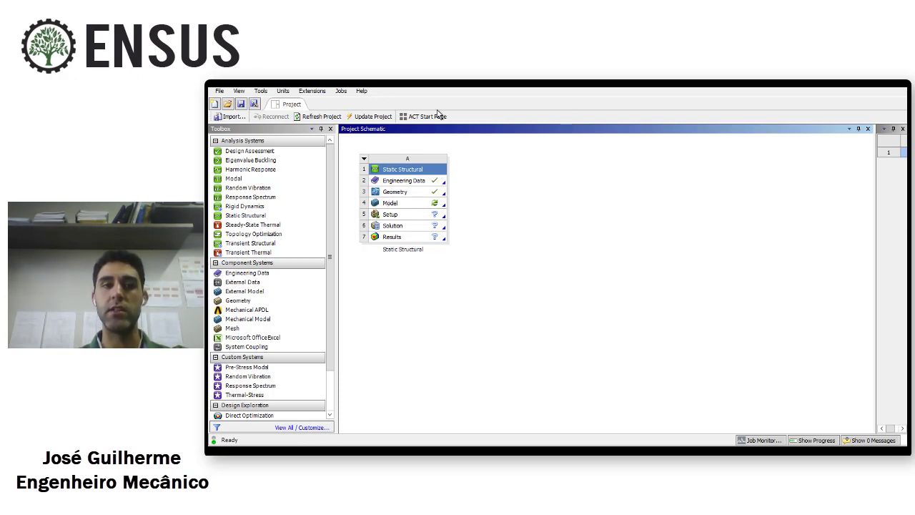
Open the Engineering Data of the Static Structural system and widen and heighten the material outline pane.
click(413, 183)
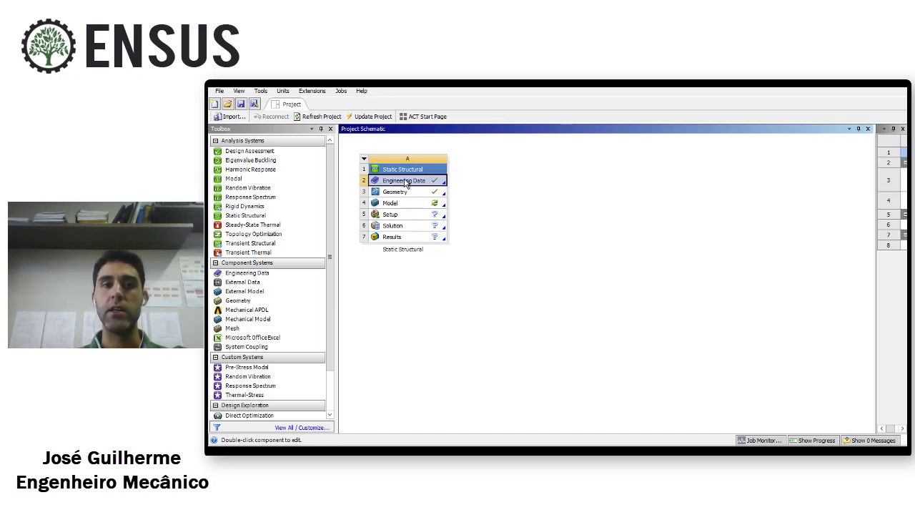
double_click(406, 182)
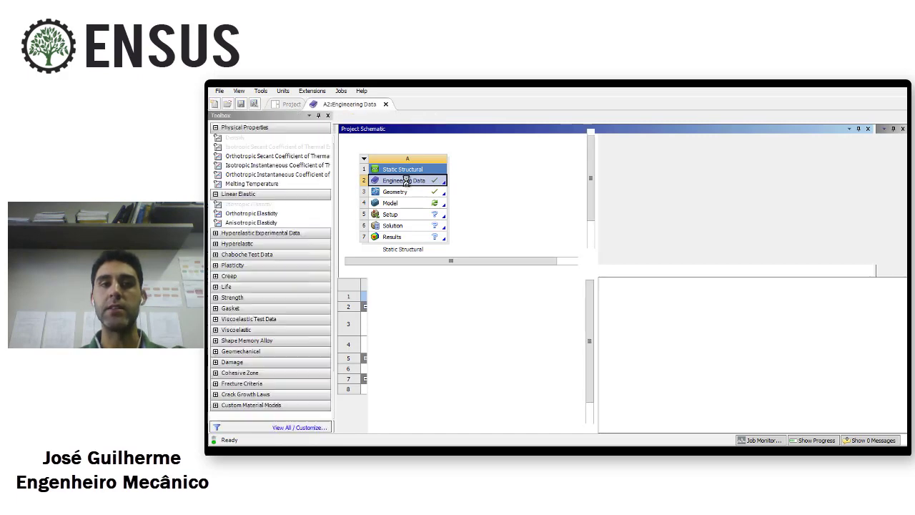
drag(501, 267, 519, 322)
drag(596, 264, 733, 250)
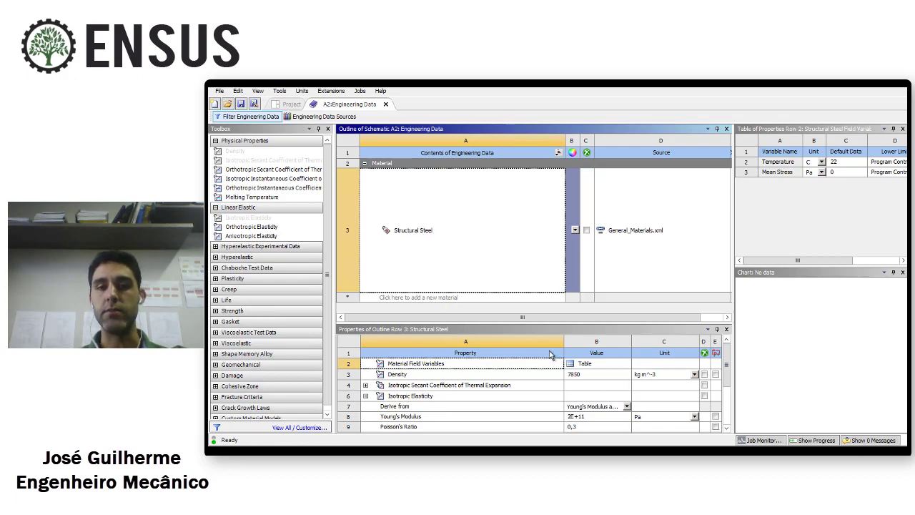
drag(520, 323, 520, 319)
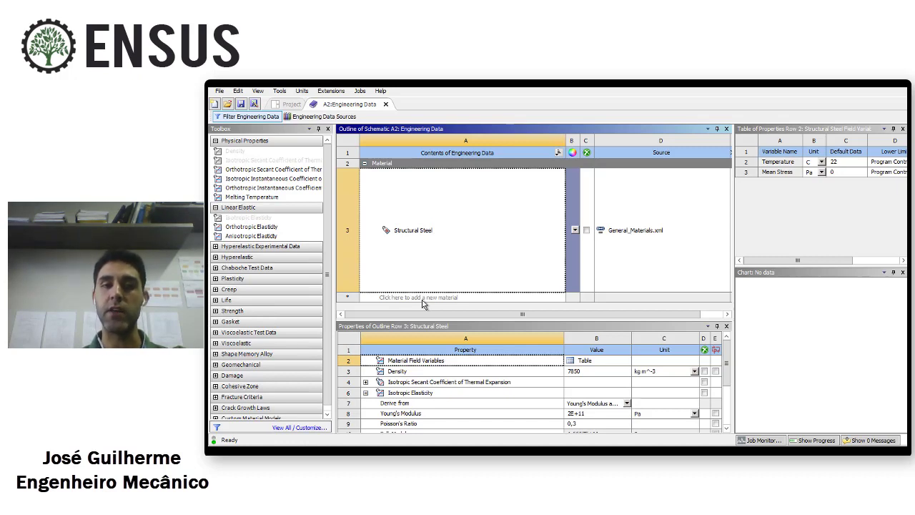
Add a new material named Aluminio to the engineering data.
click(422, 297)
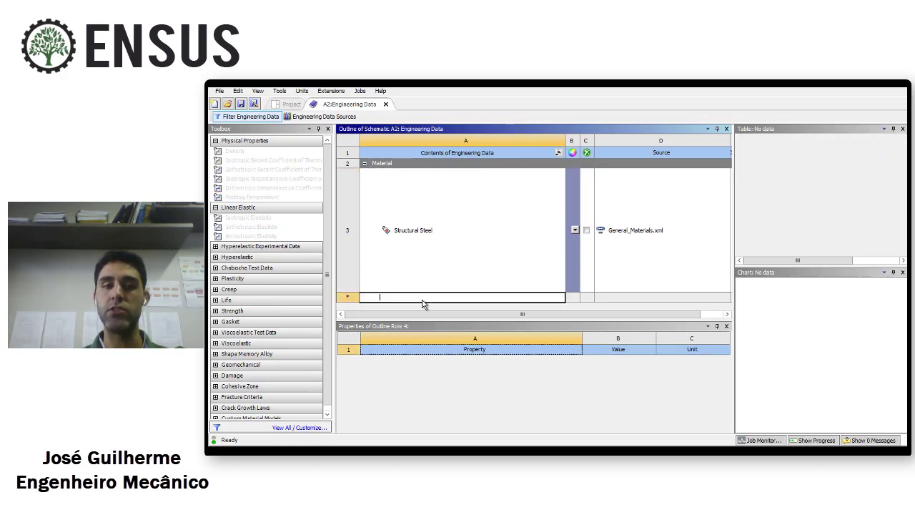
text(Aluminio)
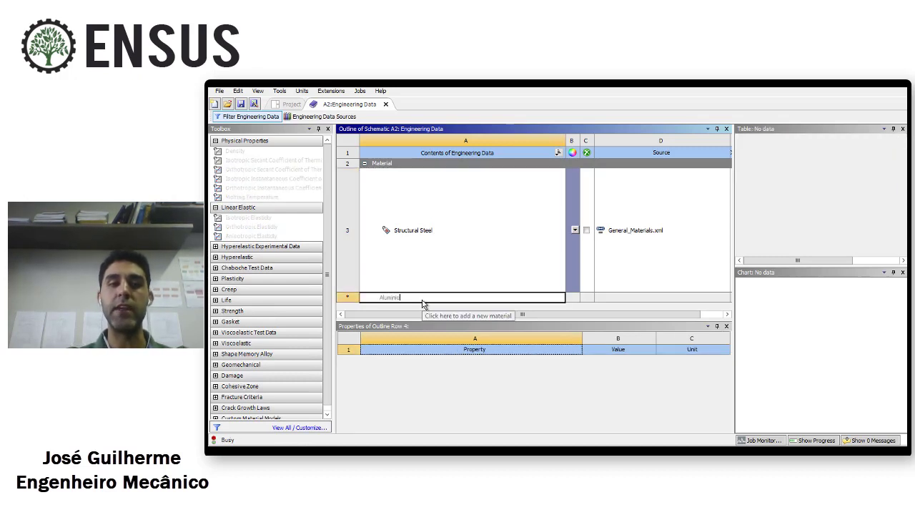
key(Return)
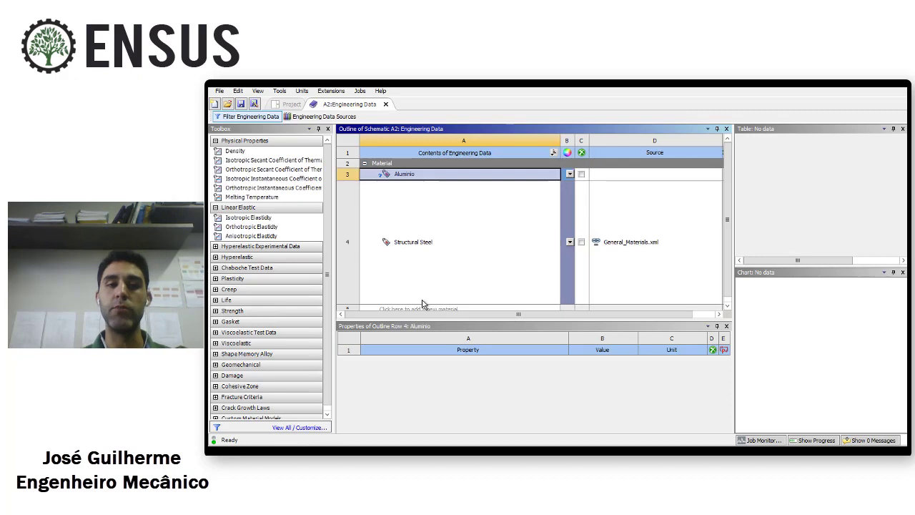
Add the Density and Isotropic Elasticity properties to the Aluminio material.
drag(233, 151, 404, 175)
click(251, 229)
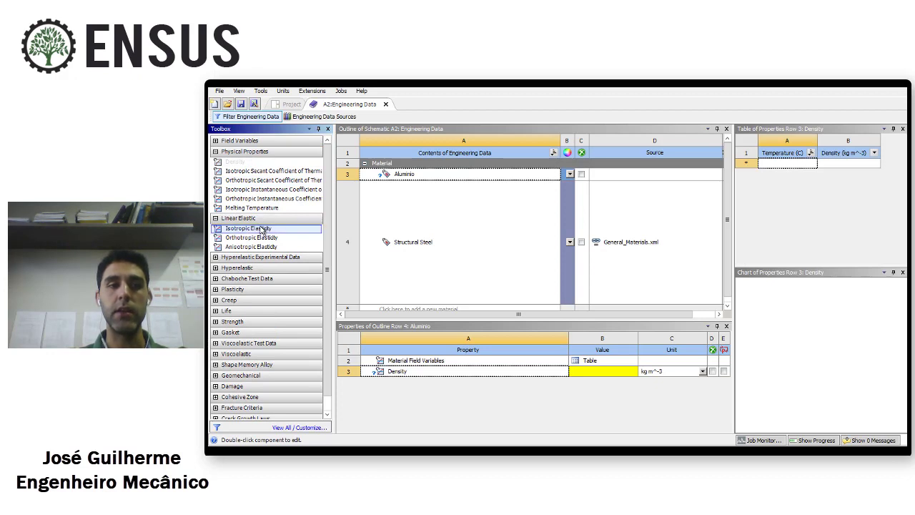
drag(244, 229, 406, 176)
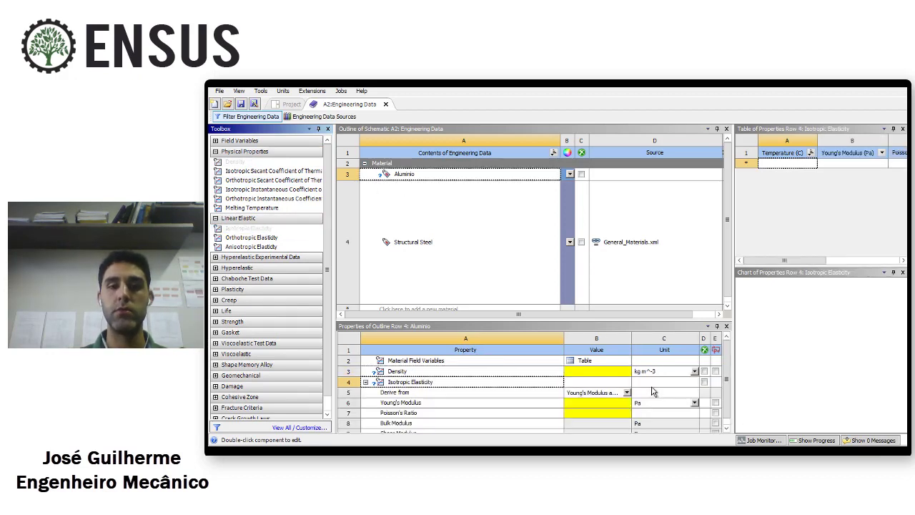
Set the density of Aluminio to 2900 kg m^-3.
click(619, 375)
text(2)
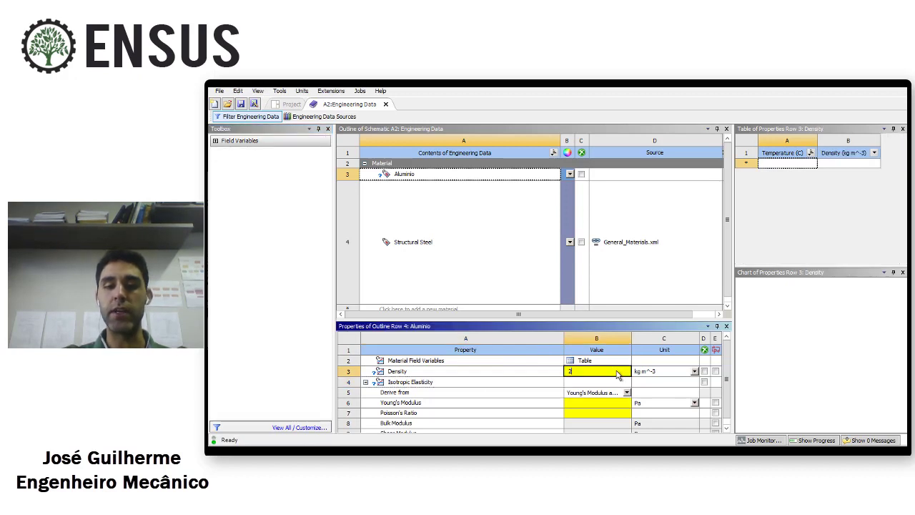
text(900)
key(Return)
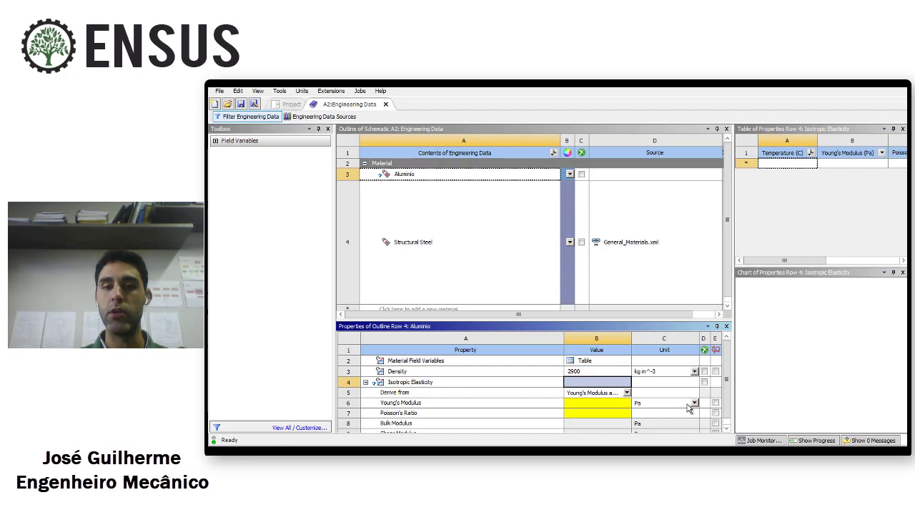
Set Aluminio's Young's Modulus to 69000 with MPa as the unit, and its Poisson's Ratio to 0,33.
click(697, 404)
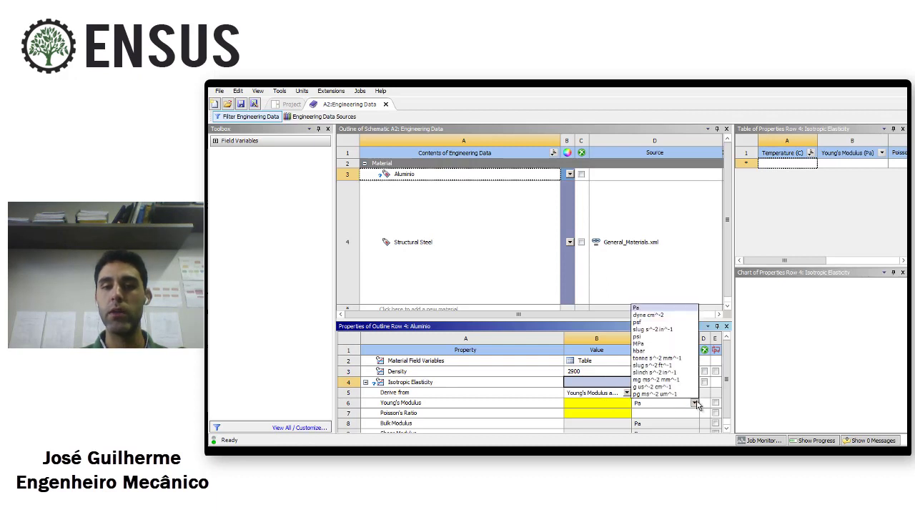
click(651, 351)
click(601, 403)
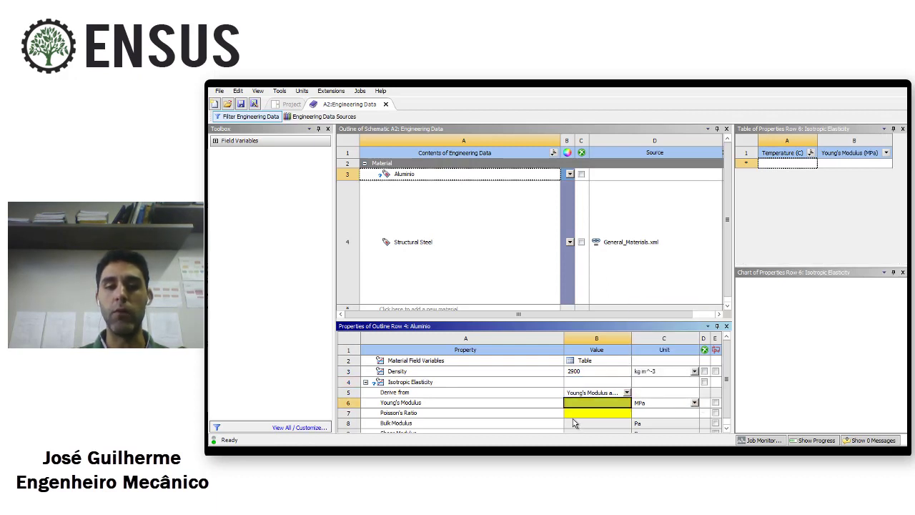
text(69)
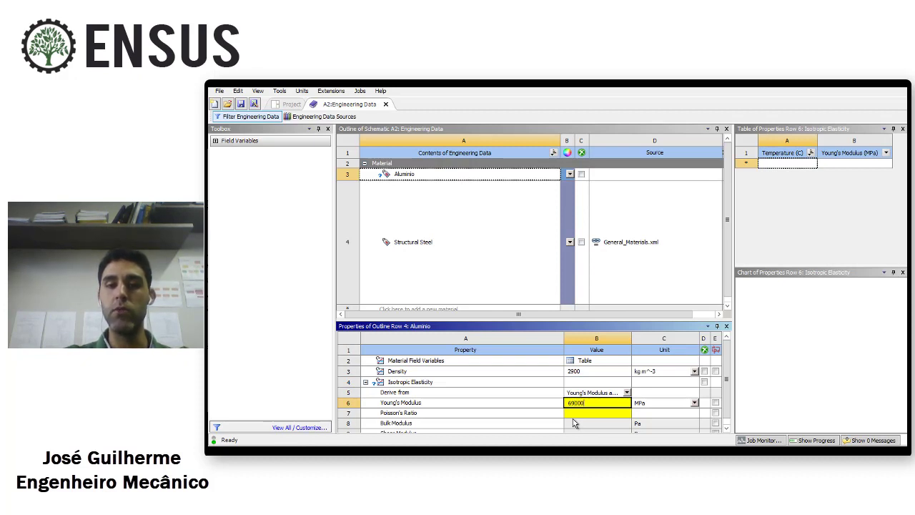
text(000)
key(Return)
text(0,33)
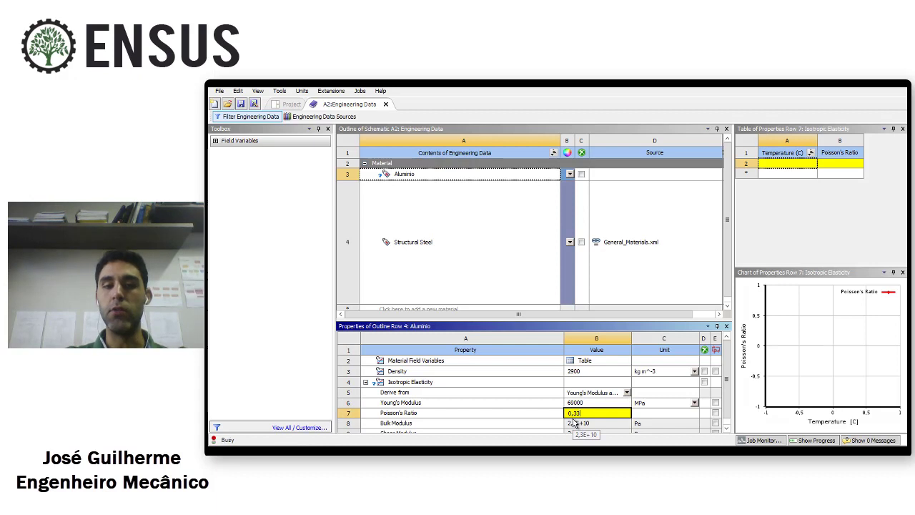
key(Return)
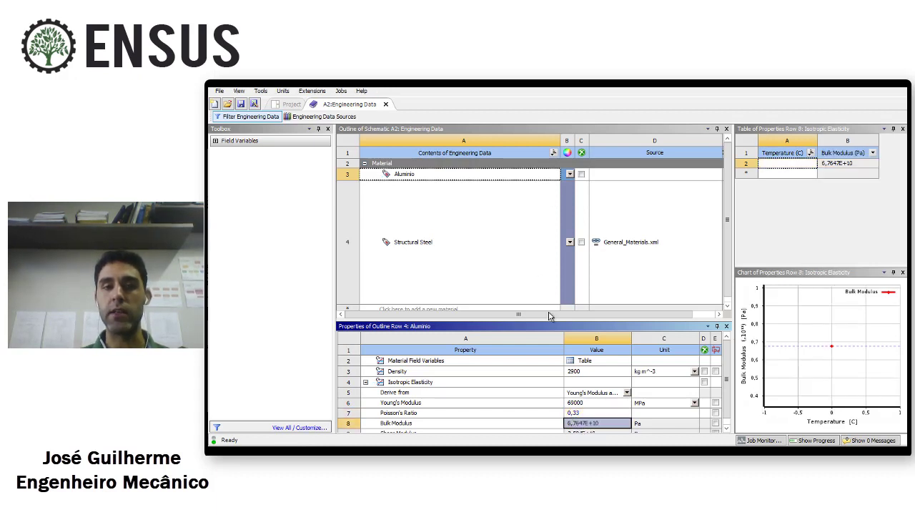
Reduce the height of the Structural Steel row and enlarge the properties pane to show all Aluminio properties.
drag(551, 321, 551, 341)
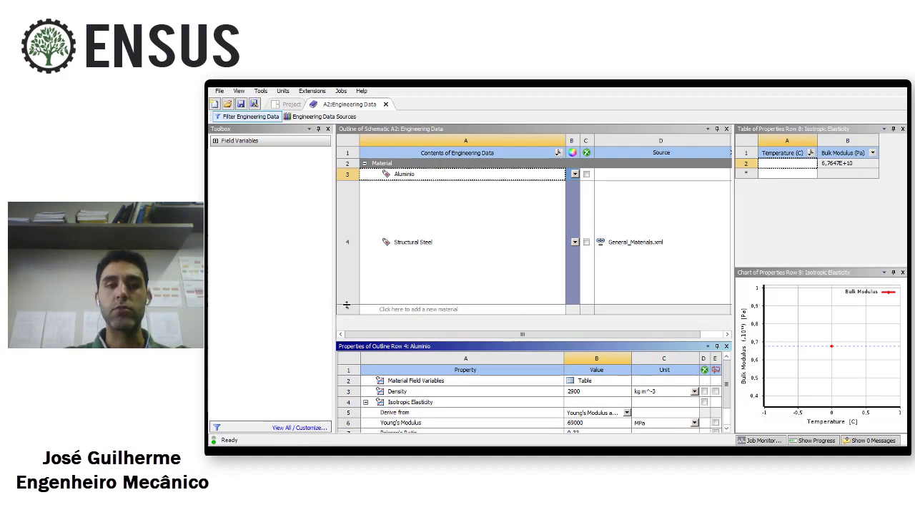
drag(347, 305, 351, 202)
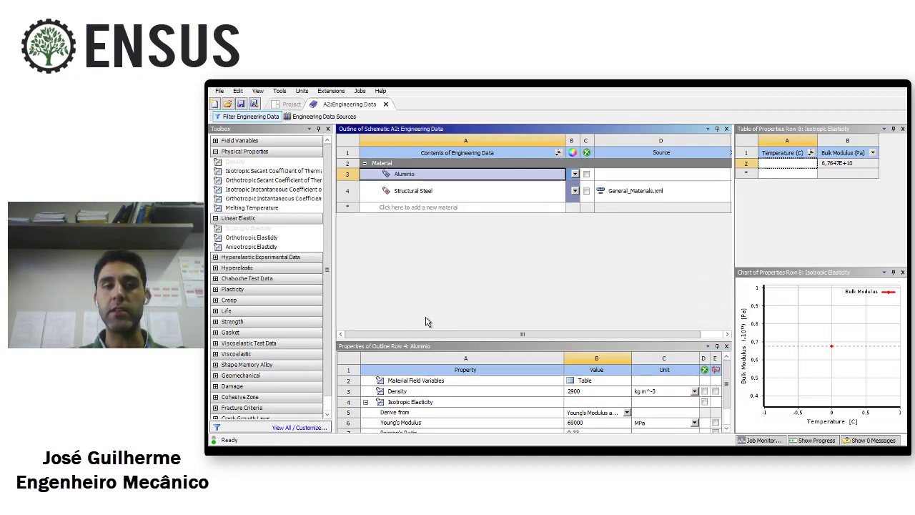
drag(441, 346, 458, 227)
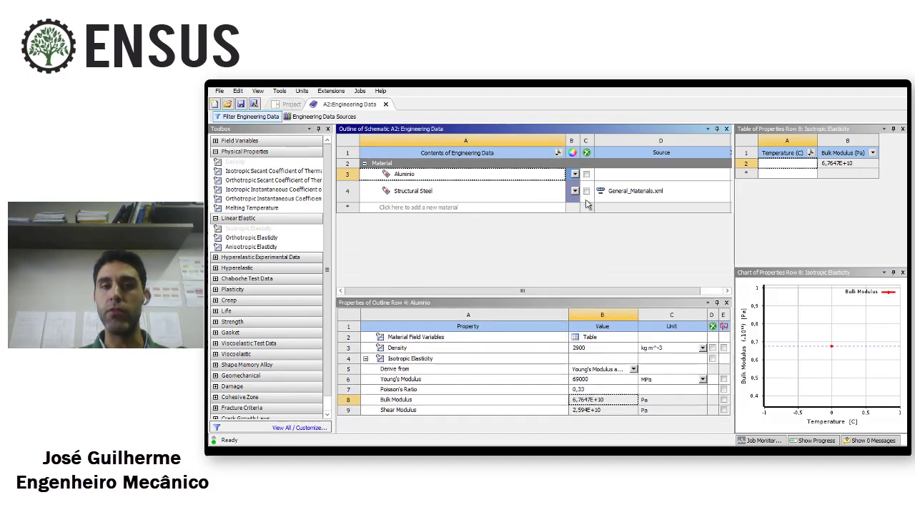
Close the Engineering Data and open the Model of the Static Structural system in Mechanical.
click(386, 105)
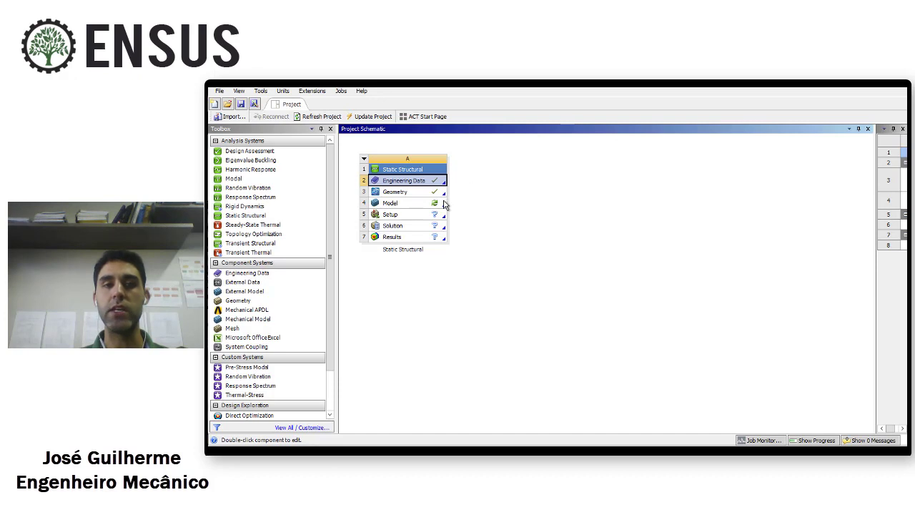
click(418, 204)
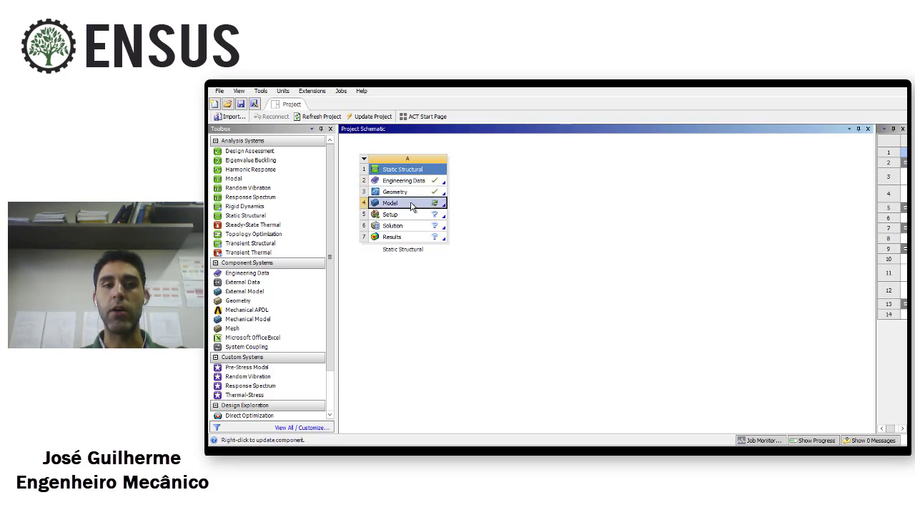
double_click(413, 206)
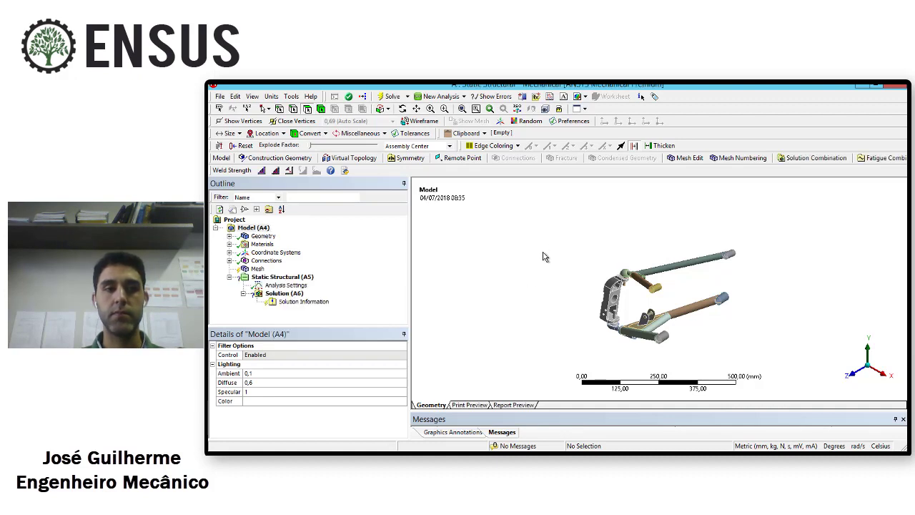
Examine the suspension assembly and the Geometry branch, checking which parts the Manga-Dianteira and first Bandeja Inferior bodies represent.
middle_drag(532, 265, 616, 291)
scroll(616, 263, down, 3)
scroll(624, 257, up, 5)
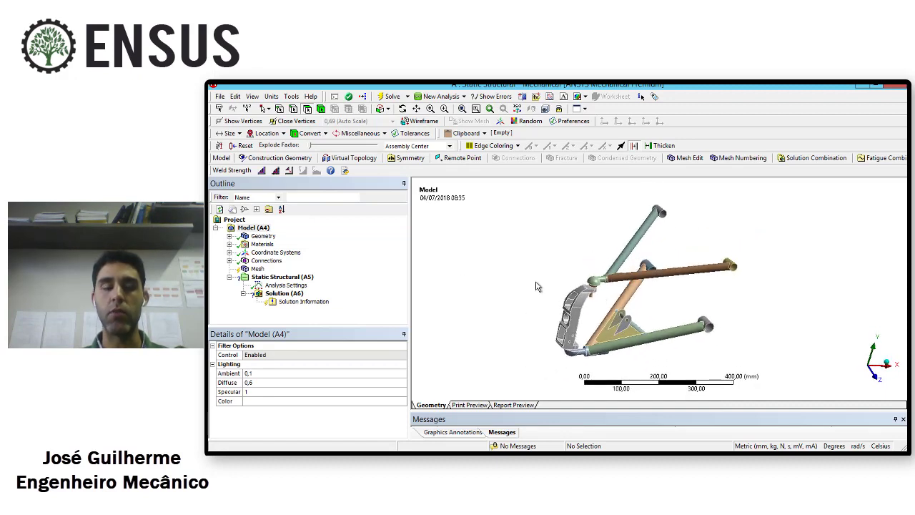
click(258, 237)
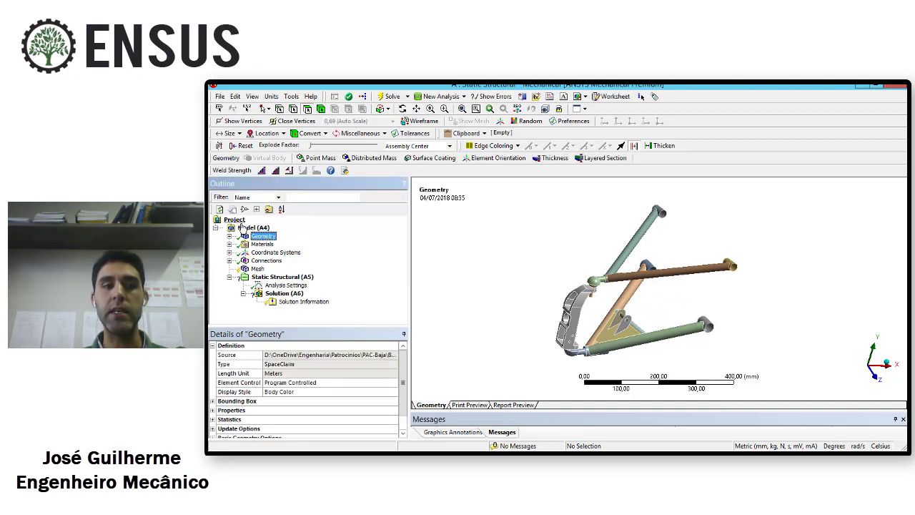
click(229, 236)
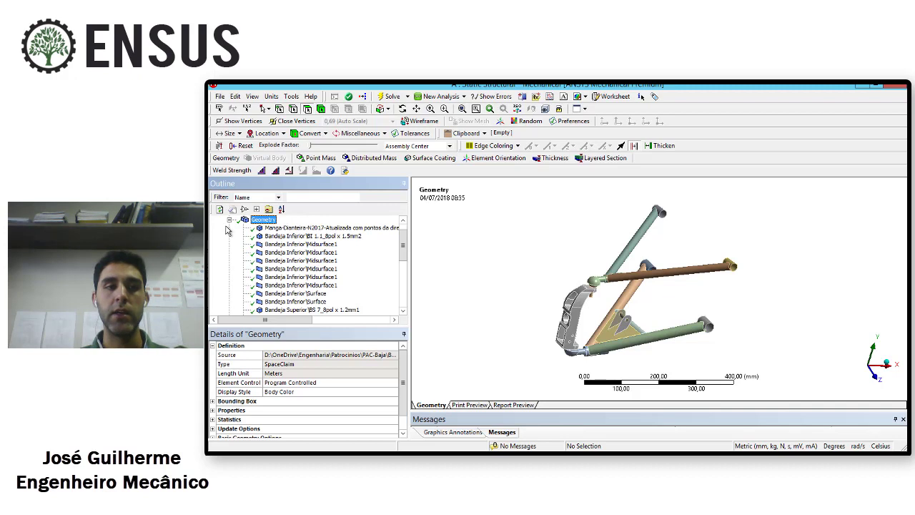
scroll(264, 236, up, 1)
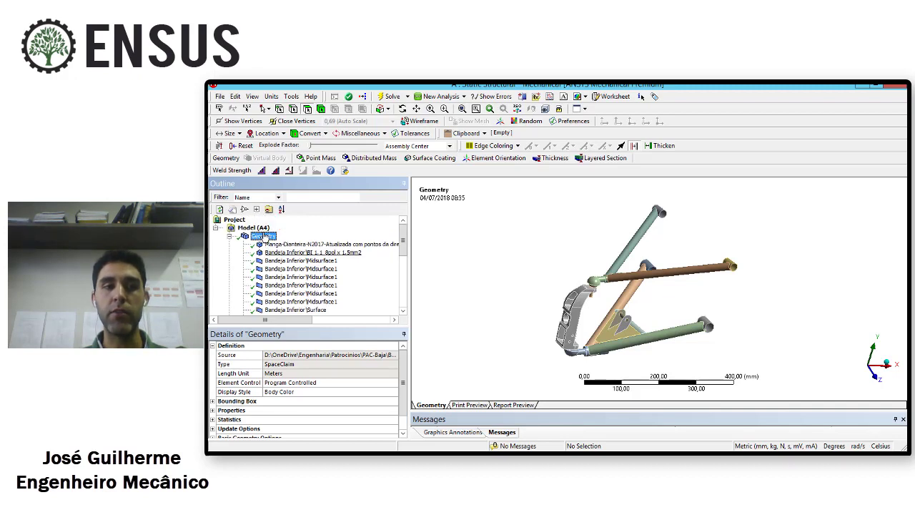
click(292, 245)
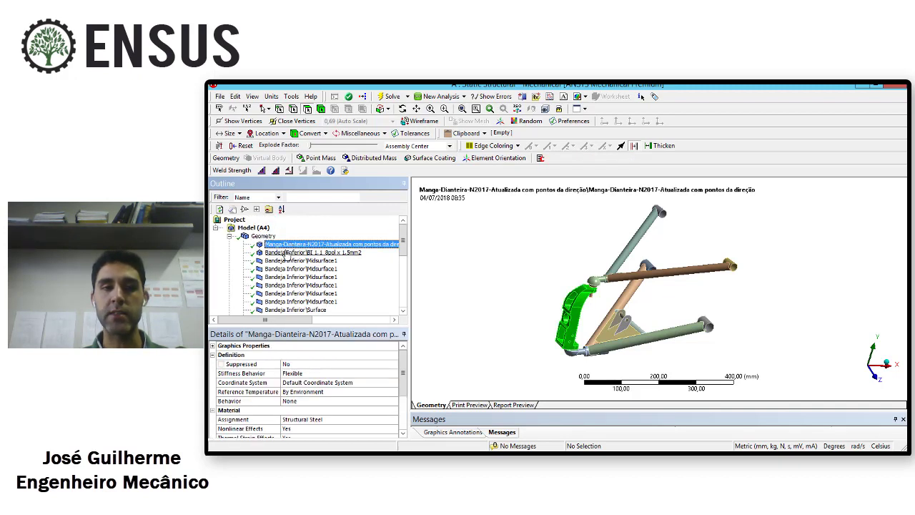
click(287, 253)
click(287, 260)
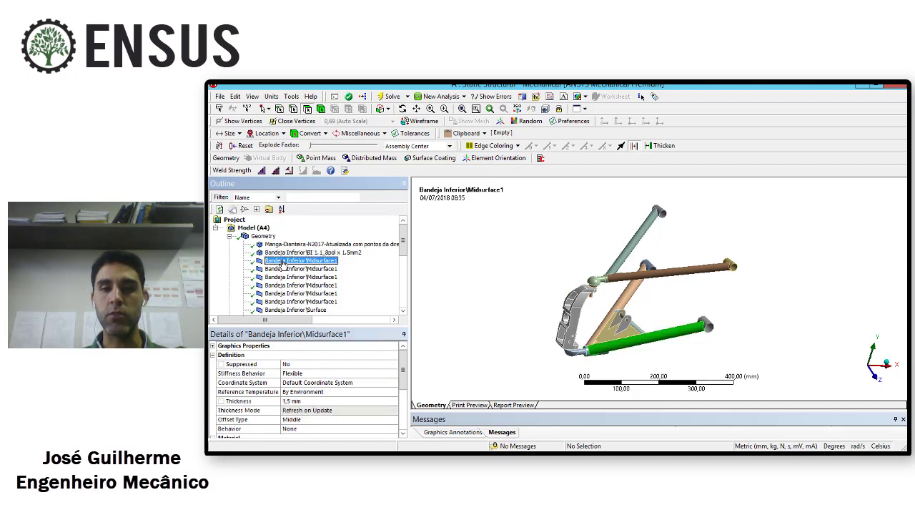
scroll(284, 264, down, 1)
click(287, 246)
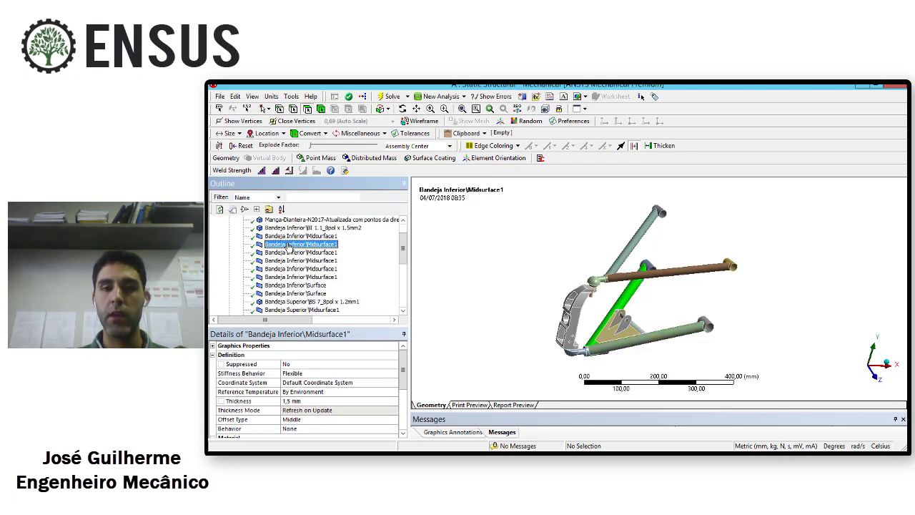
Group all Bandeja Inferior bodies, from BI 1.1_8pol x 1.5mm2 to the last Surface, into a folder named Bandeja Inferior.
key(Down)
key(Down)
key(Down)
key(Down)
key(Down)
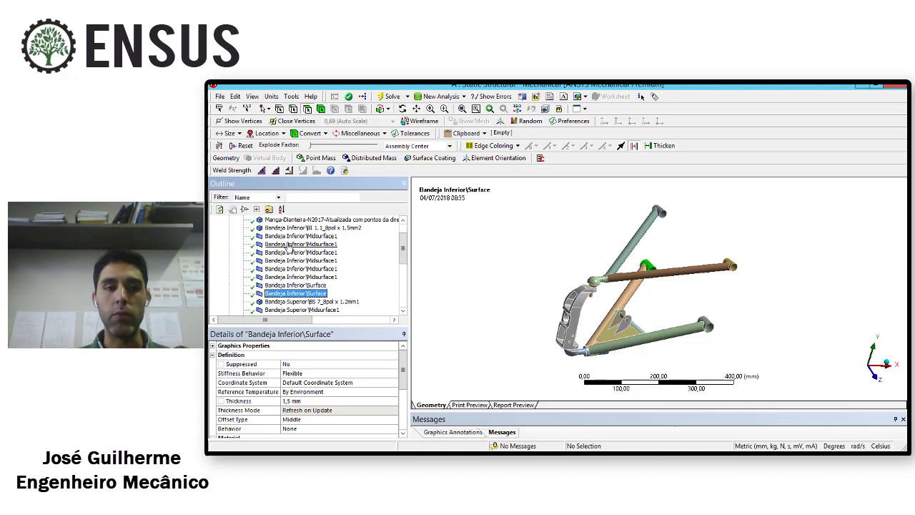
scroll(278, 257, up, 1)
shift+click(286, 254)
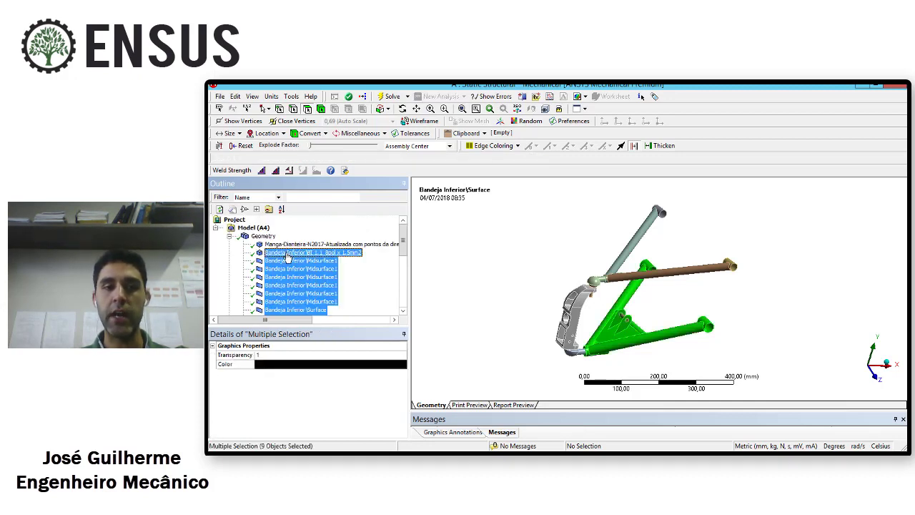
scroll(286, 239, down, 1)
right_click(286, 231)
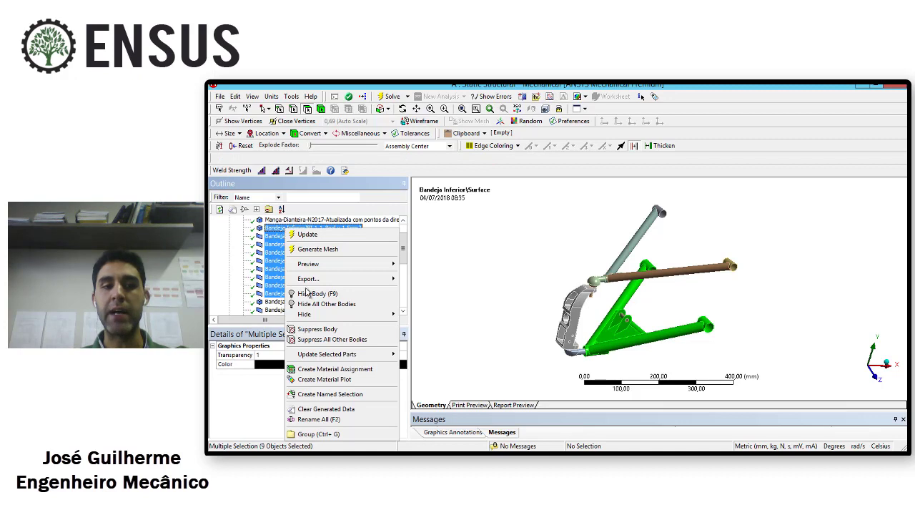
click(326, 433)
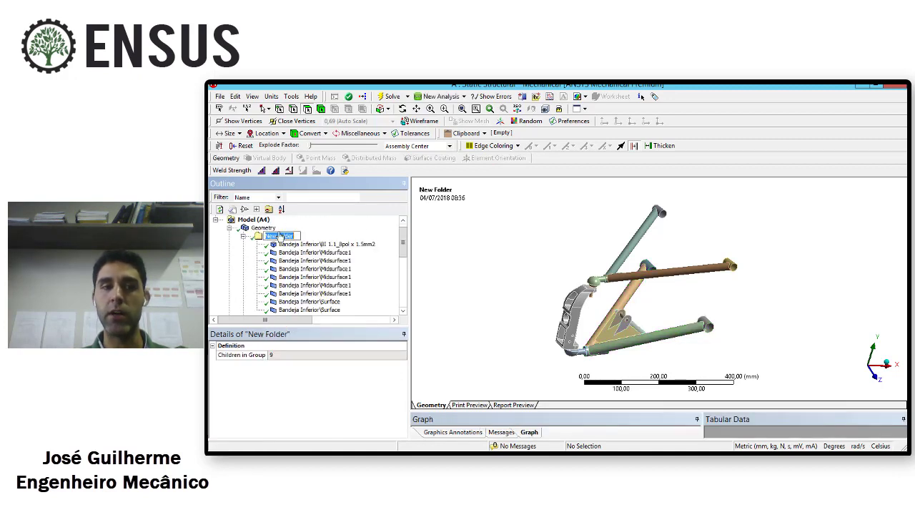
text(Ba)
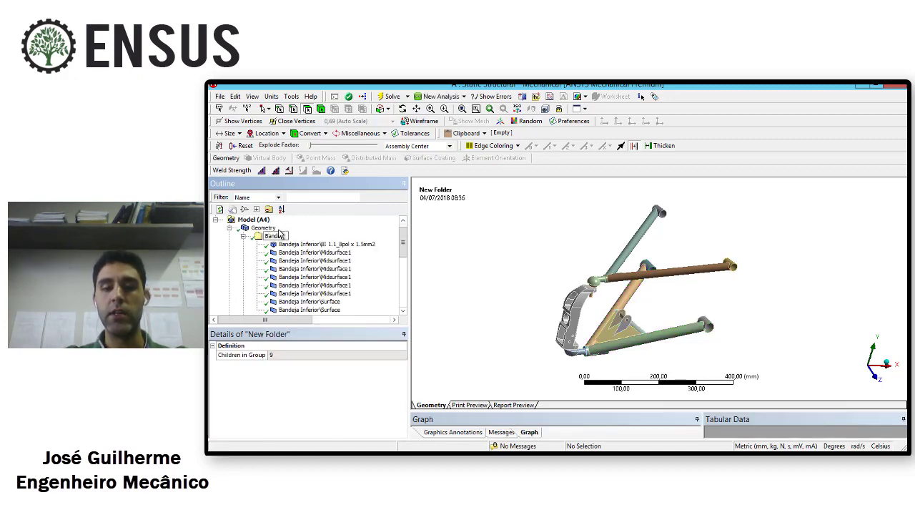
text(ndeja Inferior)
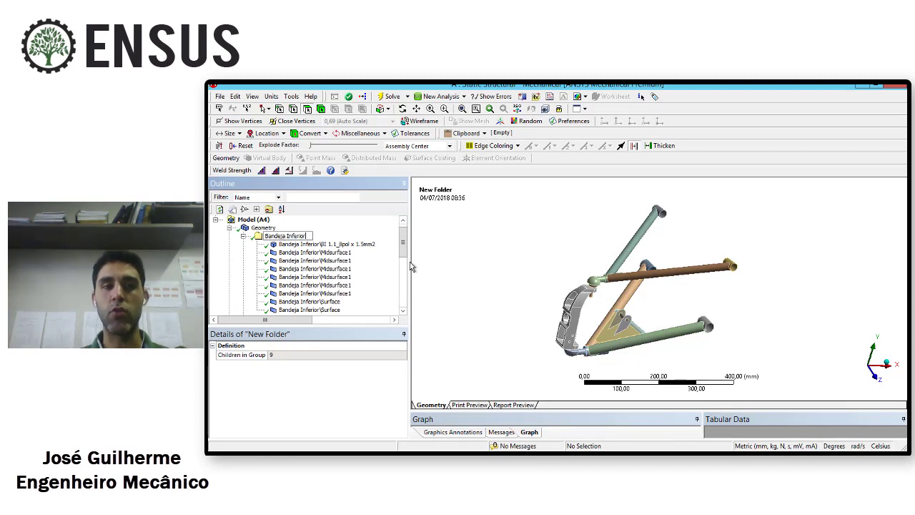
Collapse the Bandeja Inferior folder and group all Bandeja Superior bodies, from BS 7_8pol x 1.2mm1 to the last Surface, into a folder named Bandeja Superior.
click(461, 255)
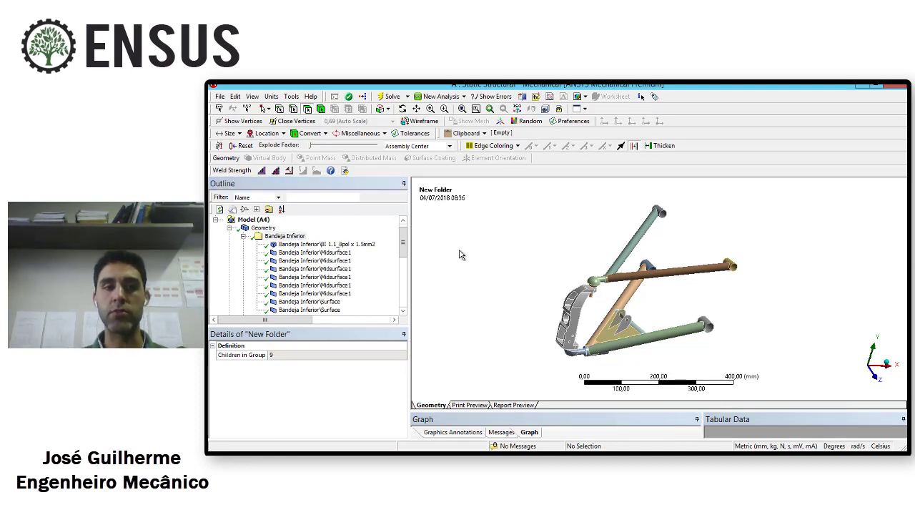
click(243, 238)
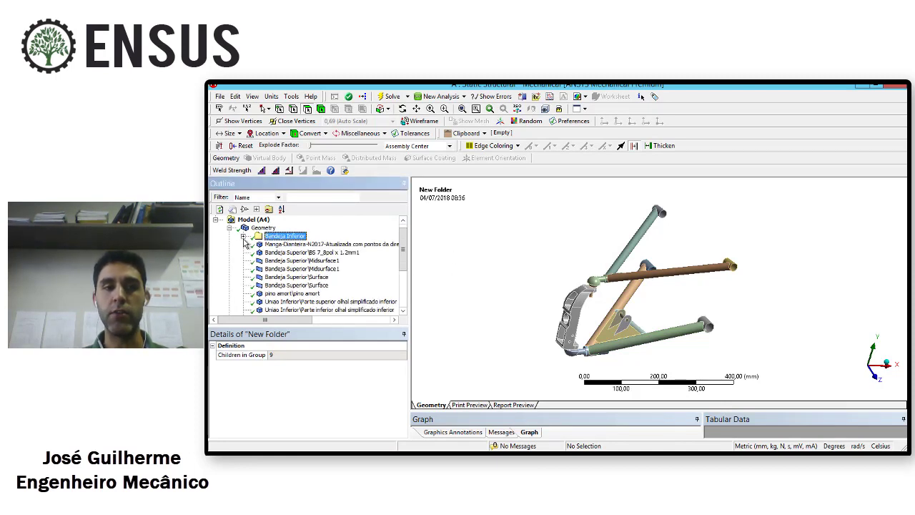
click(290, 244)
click(286, 254)
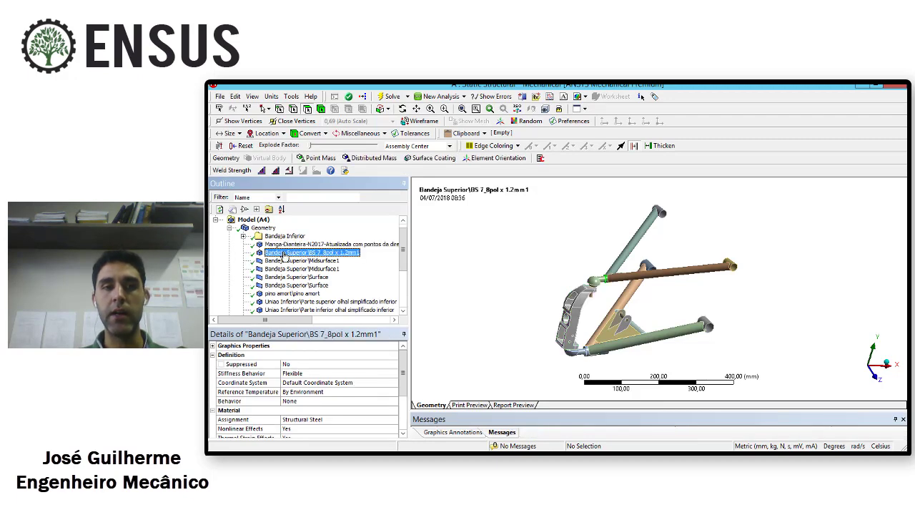
shift+click(290, 286)
right_click(292, 288)
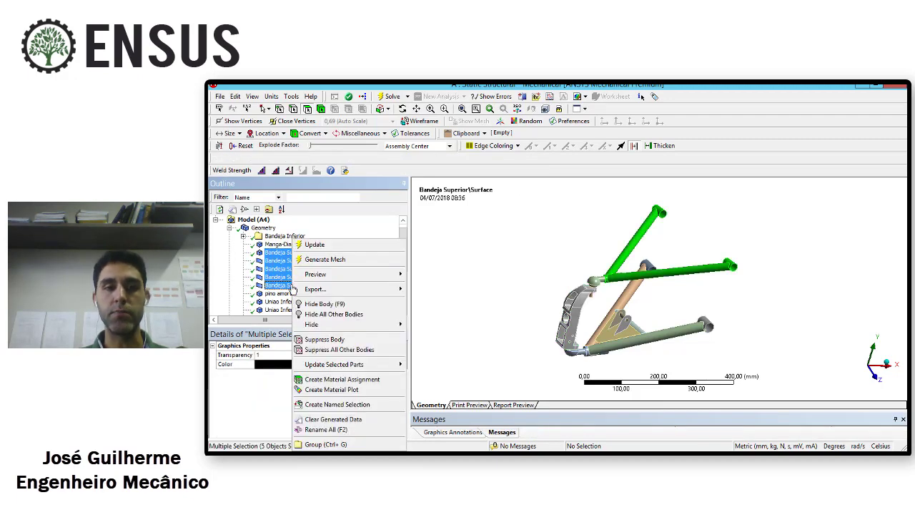
click(336, 445)
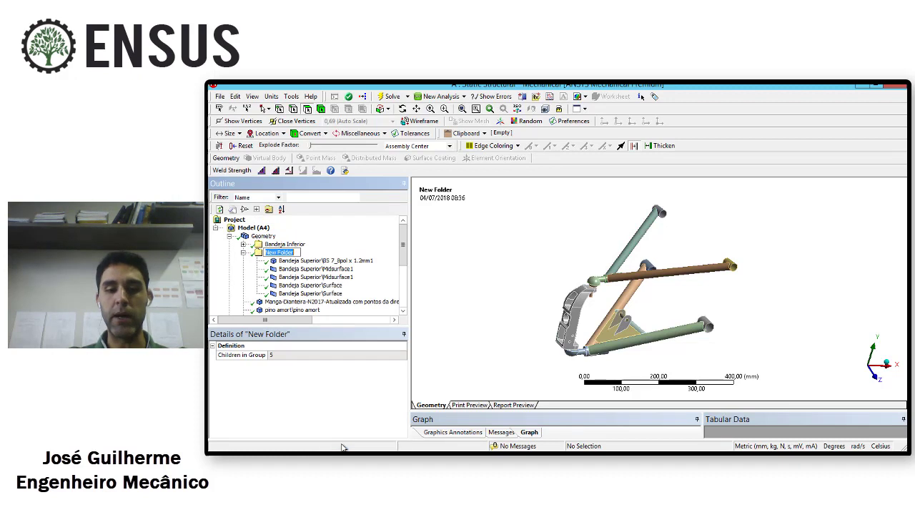
text(Bandeja S)
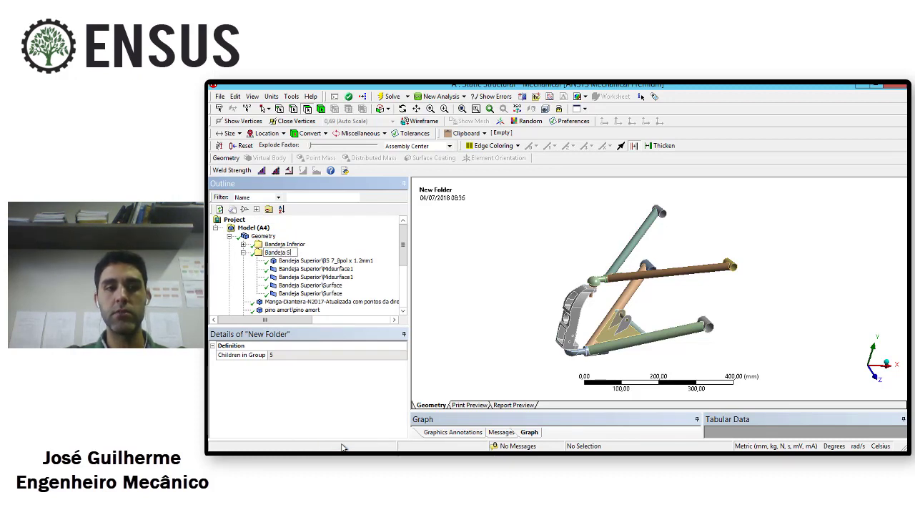
text(uperior)
key(Return)
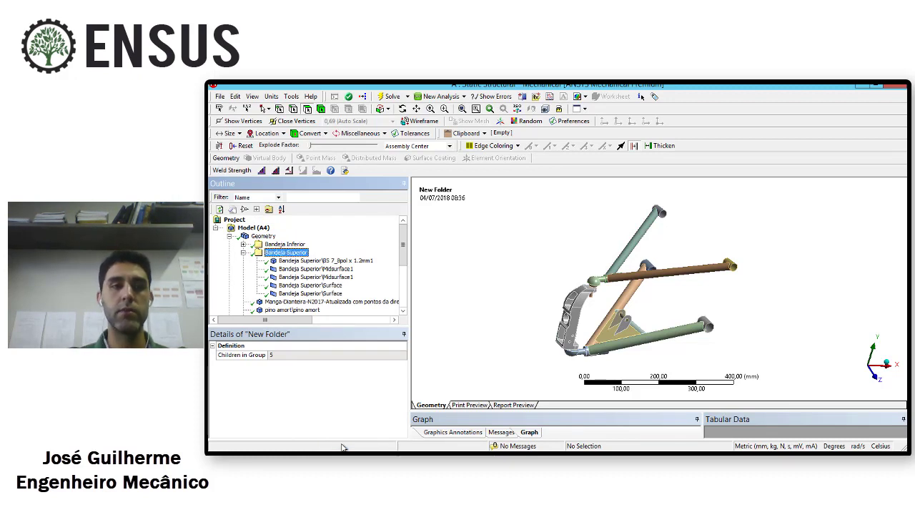
click(243, 253)
Group the two Uniao Inferior and two Uniao Superior bodies into a folder named Uniao and collapse it.
click(337, 277)
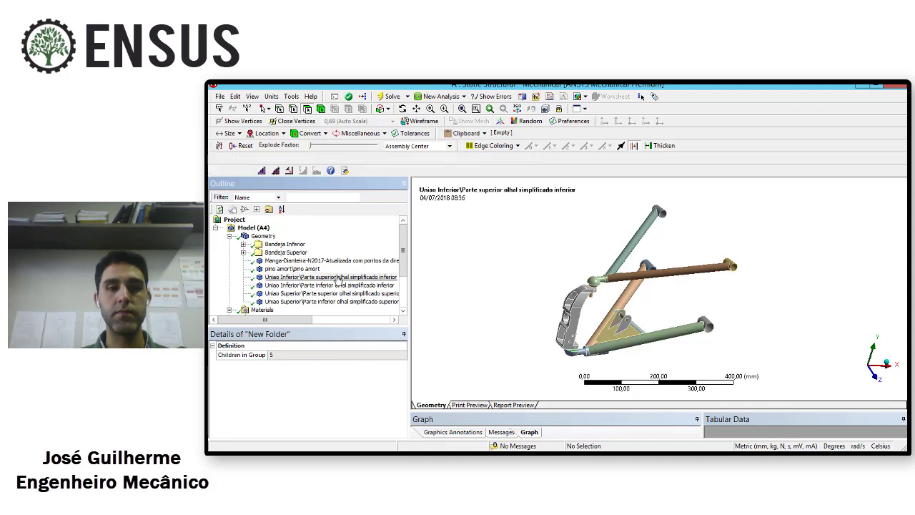
ctrl+click(317, 287)
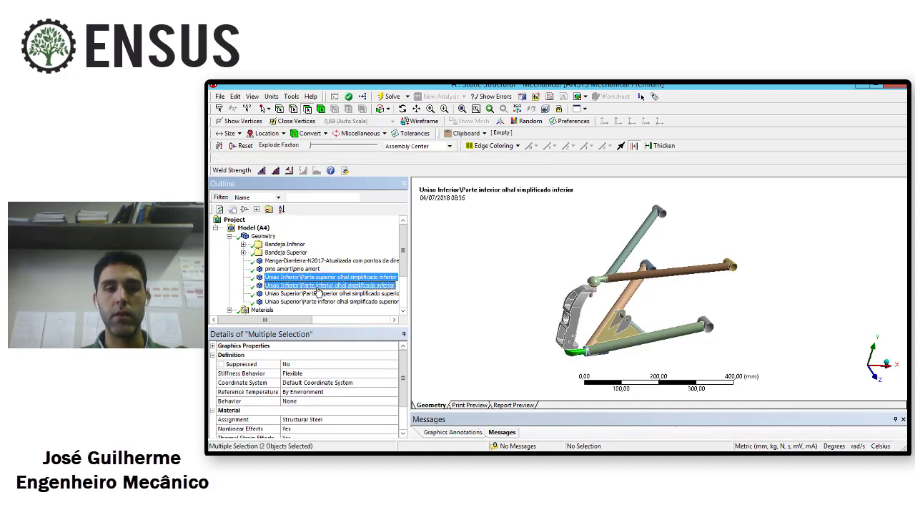
shift+click(319, 302)
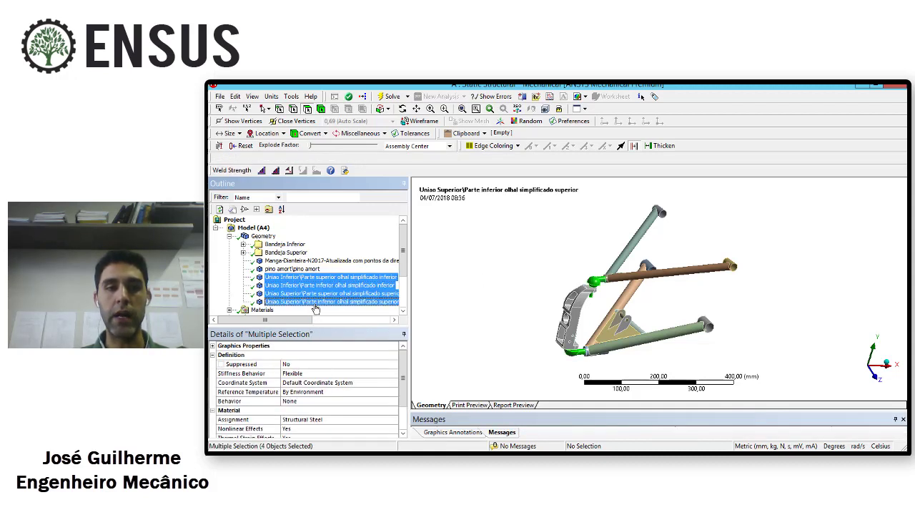
right_click(315, 309)
click(357, 299)
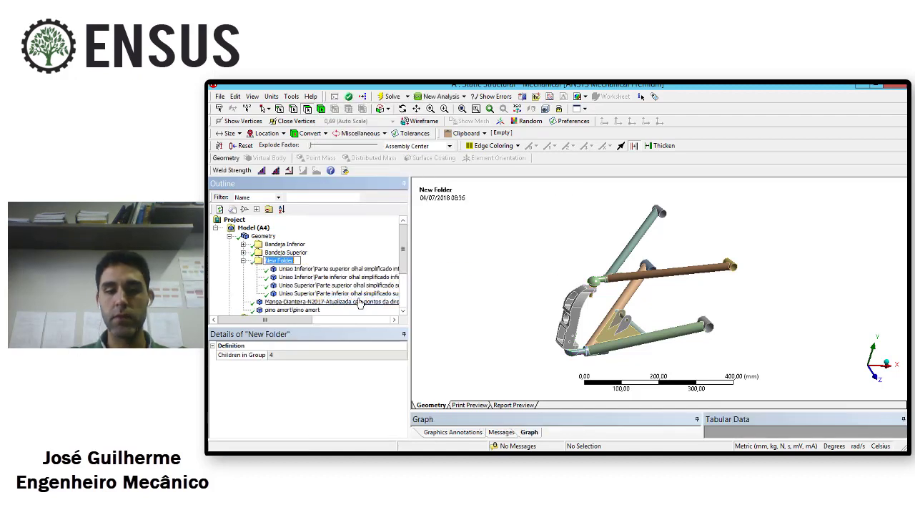
text(Uniao)
key(Return)
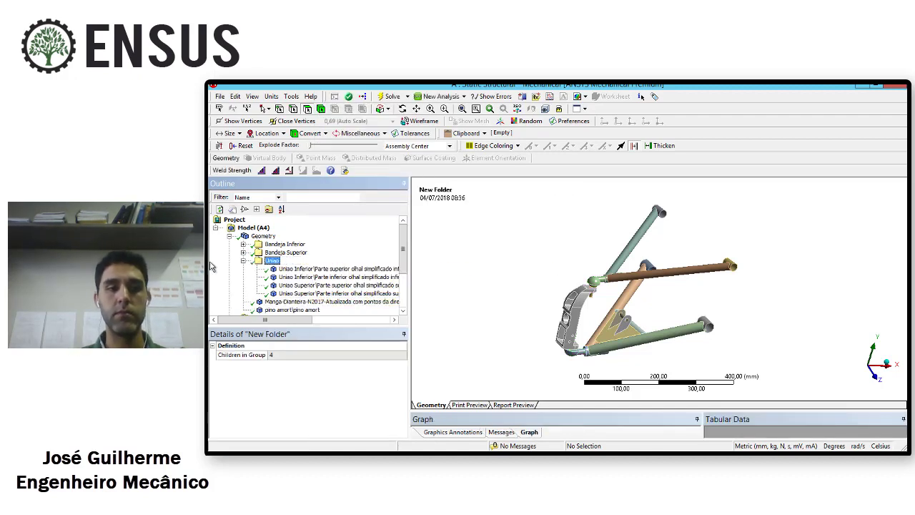
click(243, 261)
Hide all bodies in the Bandeja Inferior folder and view the remaining suspension parts.
mouse_move(563, 268)
ctrl+middle_down()
mouse_move(542, 250)
mouse_move(565, 264)
ctrl+middle_up()
scroll(554, 272, up, 4)
scroll(548, 270, down, 6)
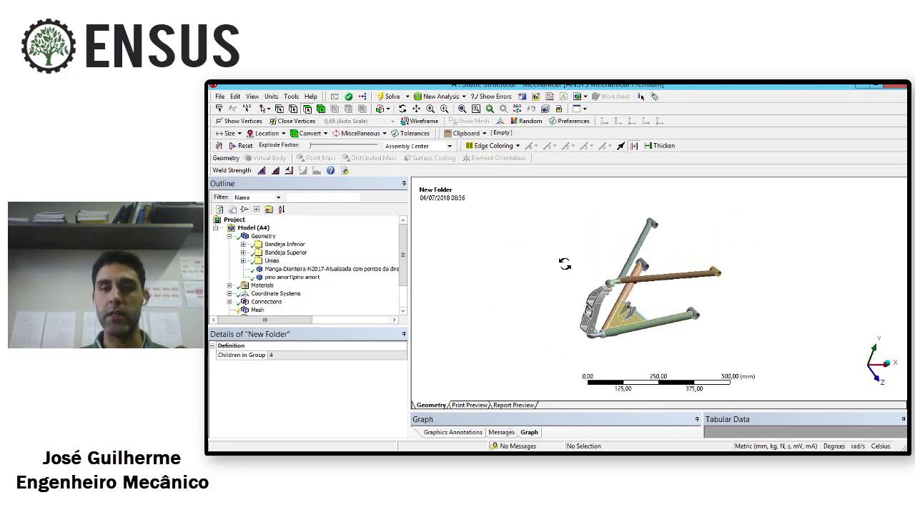
click(275, 244)
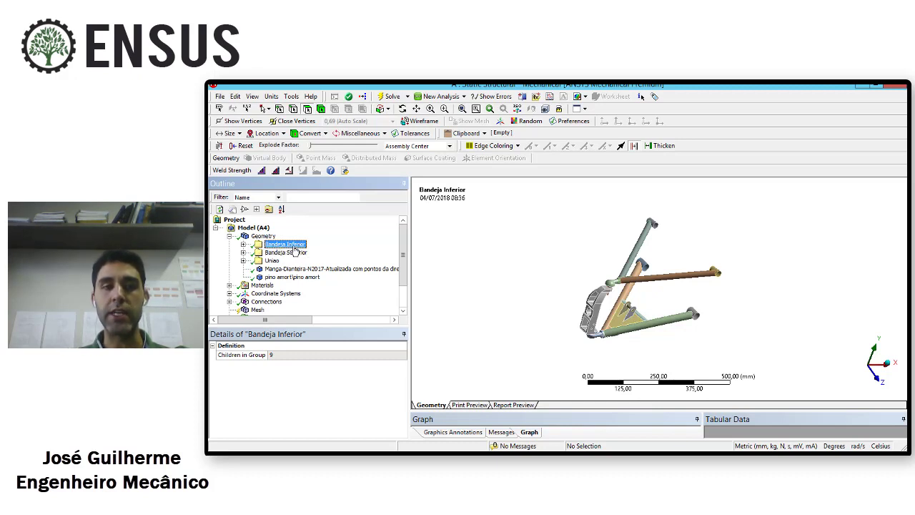
right_click(297, 244)
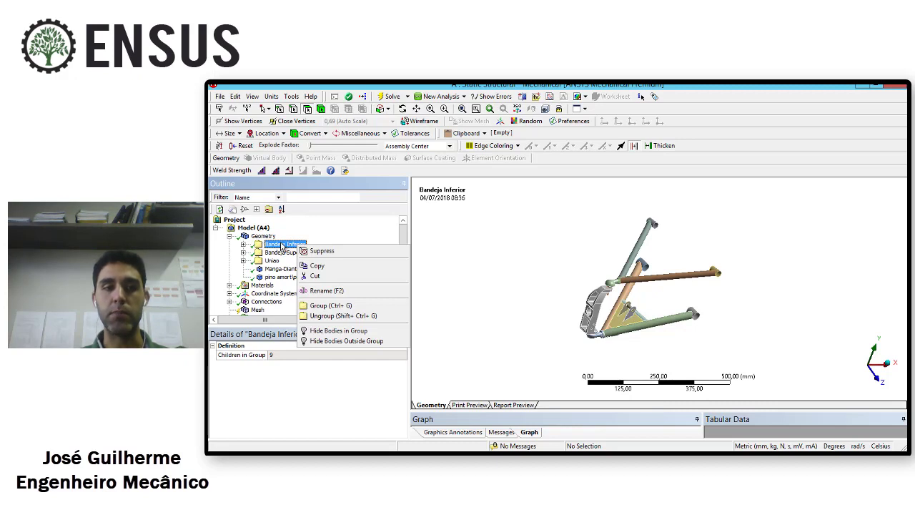
click(338, 330)
drag(494, 292, 535, 298)
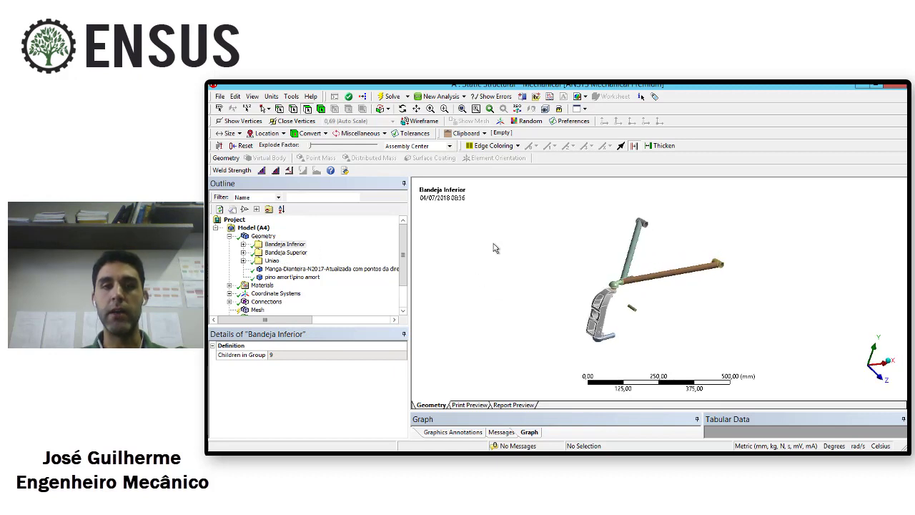
drag(493, 248, 523, 262)
Show all bodies of the suspension assembly again.
right_click(522, 253)
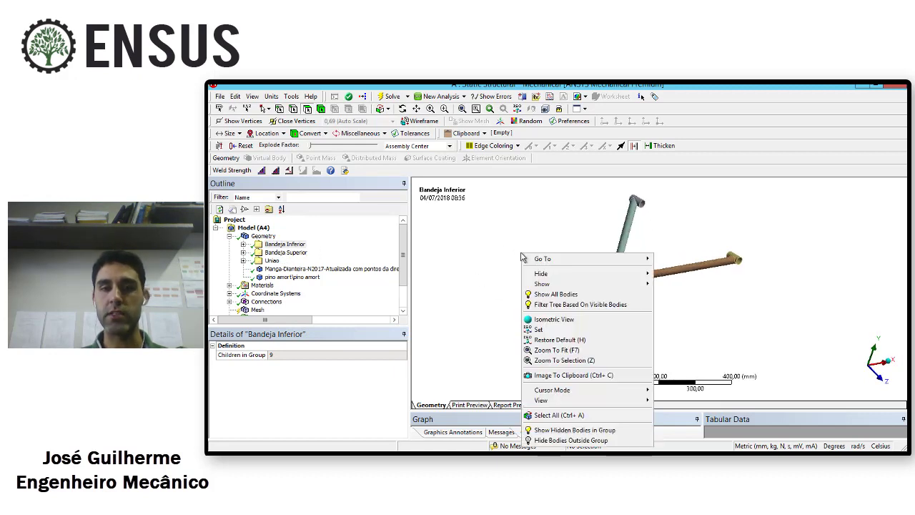
click(548, 294)
scroll(558, 275, down, 3)
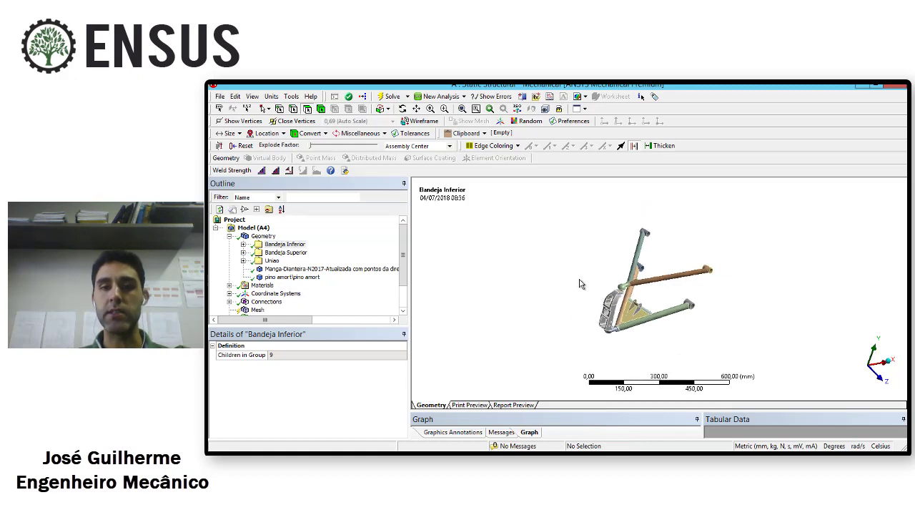
scroll(578, 272, up, 3)
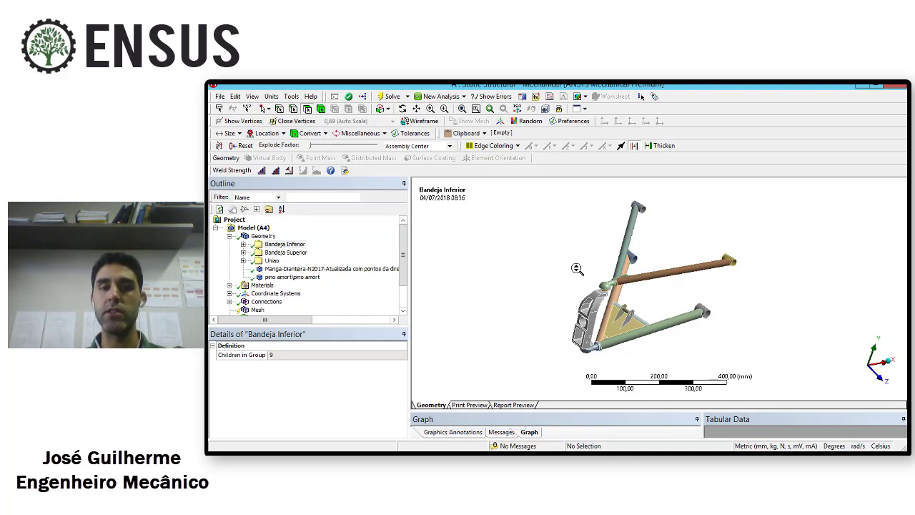
mouse_move(589, 266)
middle_down()
mouse_move(582, 249)
mouse_move(585, 257)
middle_up()
scroll(724, 264, up, 1)
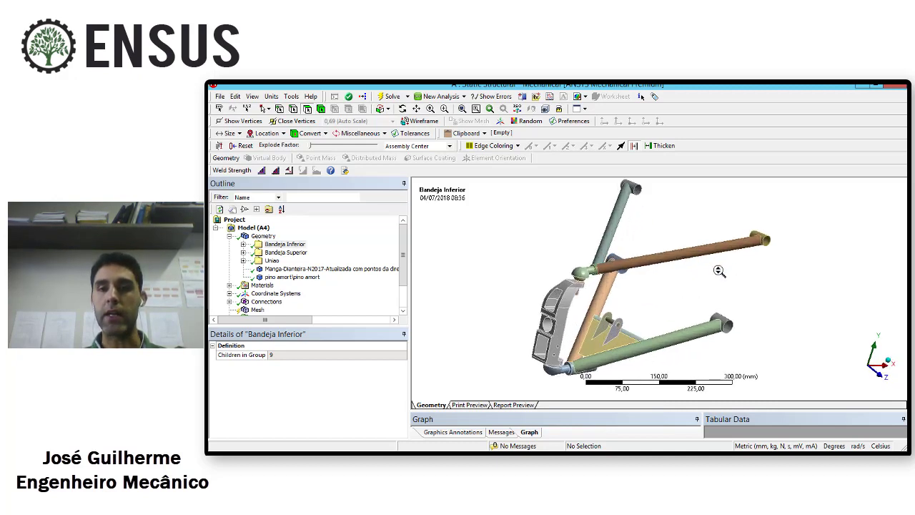
Examine the arm end tubes and the Bandeja Inferior bodies, checking which part each Midsurface1 and the first Surface body represents.
click(243, 245)
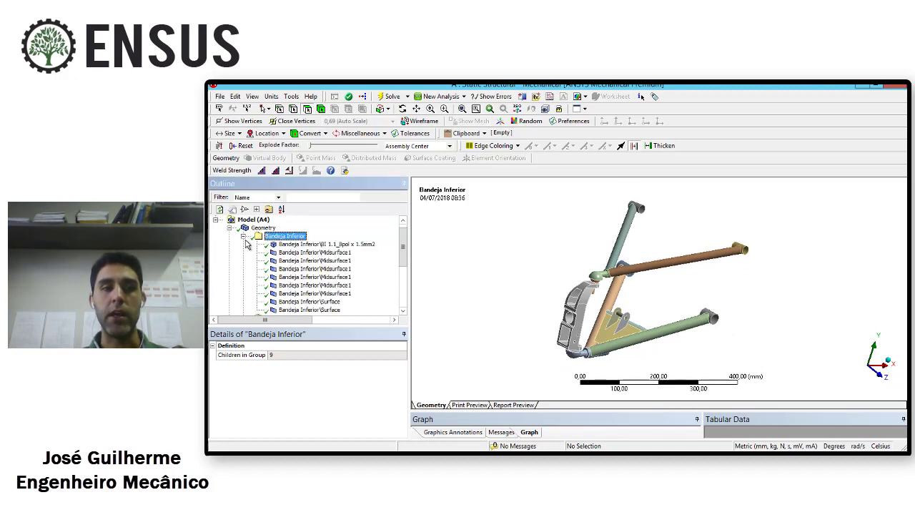
scroll(718, 338, up, 3)
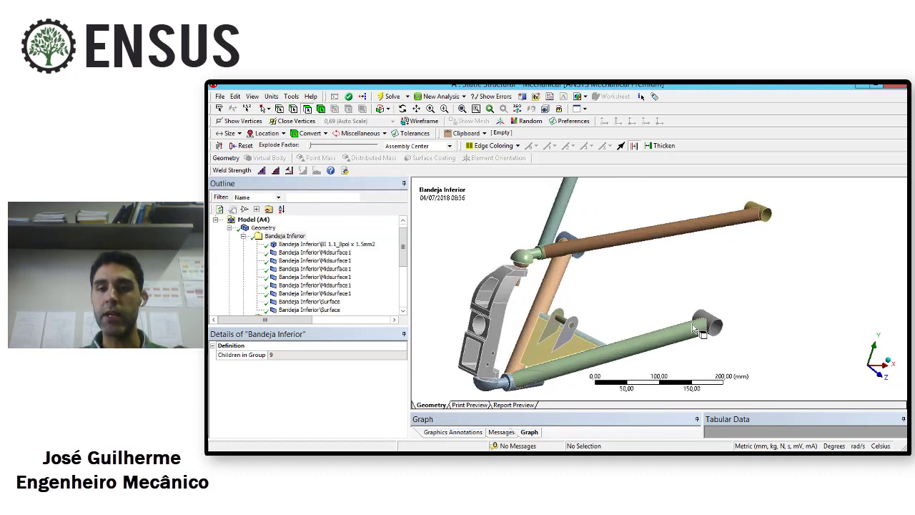
ctrl+middle_drag(720, 321, 723, 213)
click(691, 308)
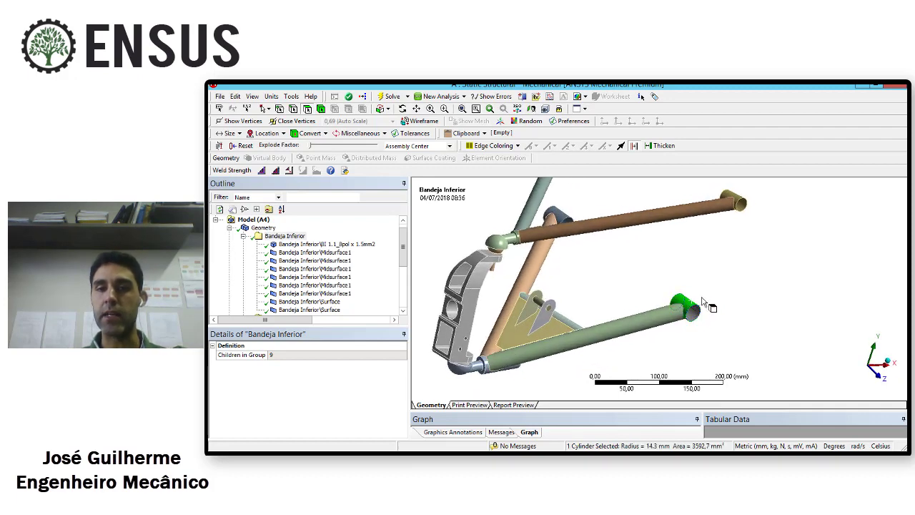
click(725, 208)
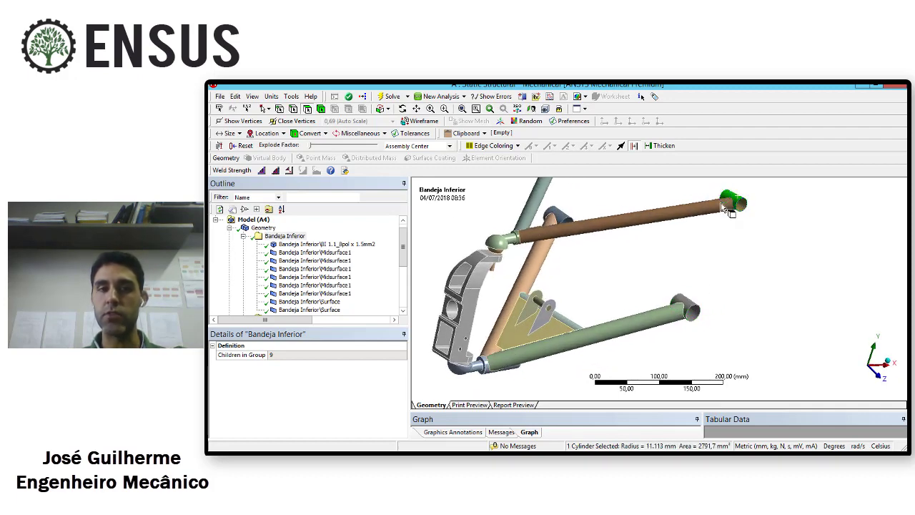
click(312, 260)
middle_drag(586, 268, 720, 298)
click(719, 298)
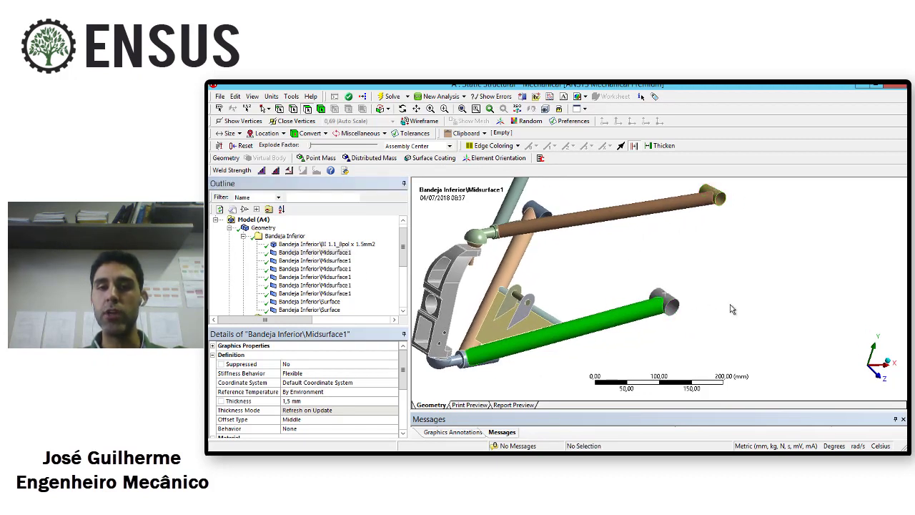
click(292, 262)
click(300, 270)
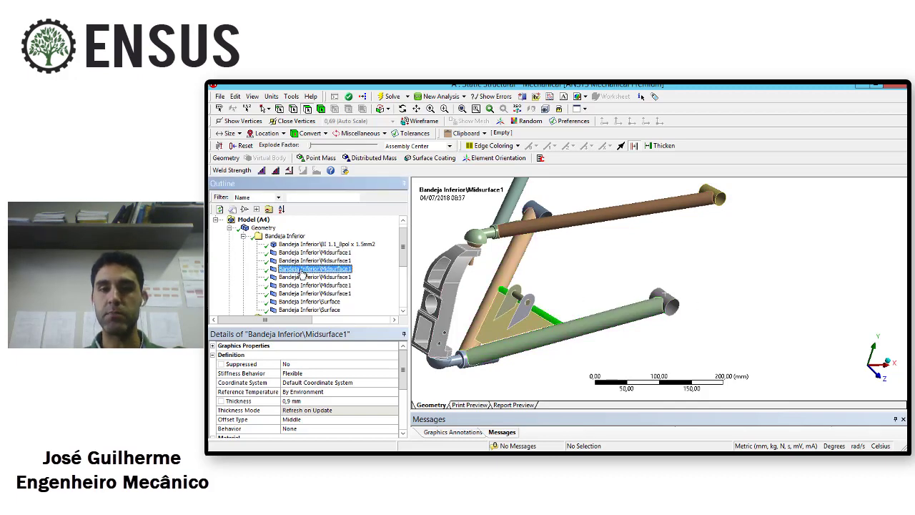
key(Down)
key(Down)
key(Down)
key(Down)
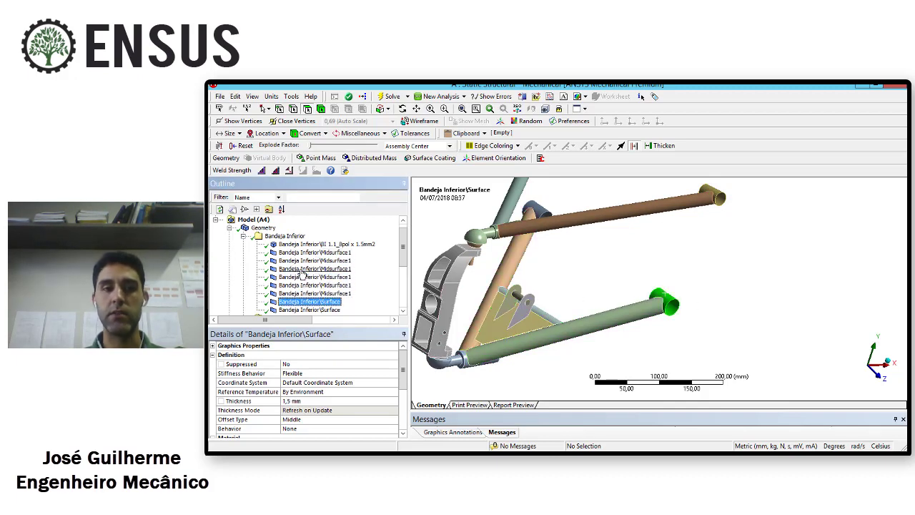
Set the Offset Type of the first Bandeja Inferior Surface body to Top.
scroll(307, 276, down, 1)
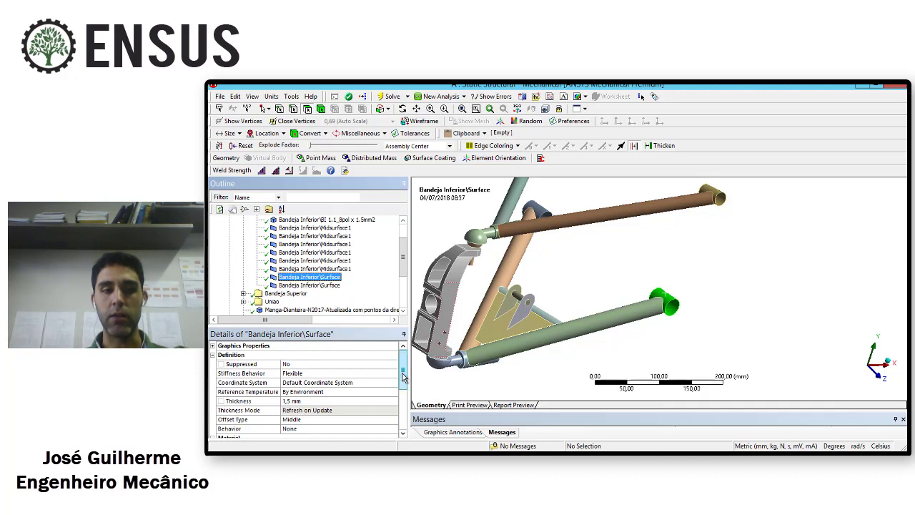
drag(404, 378, 403, 401)
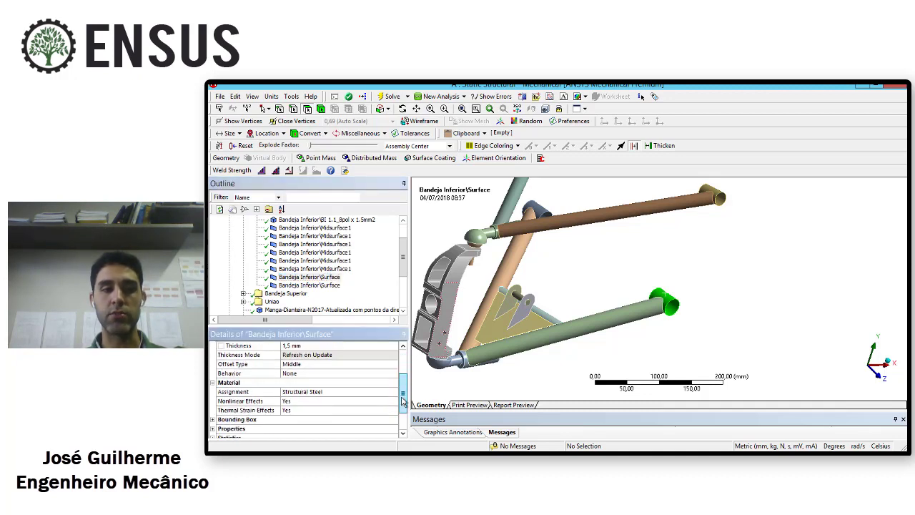
click(347, 364)
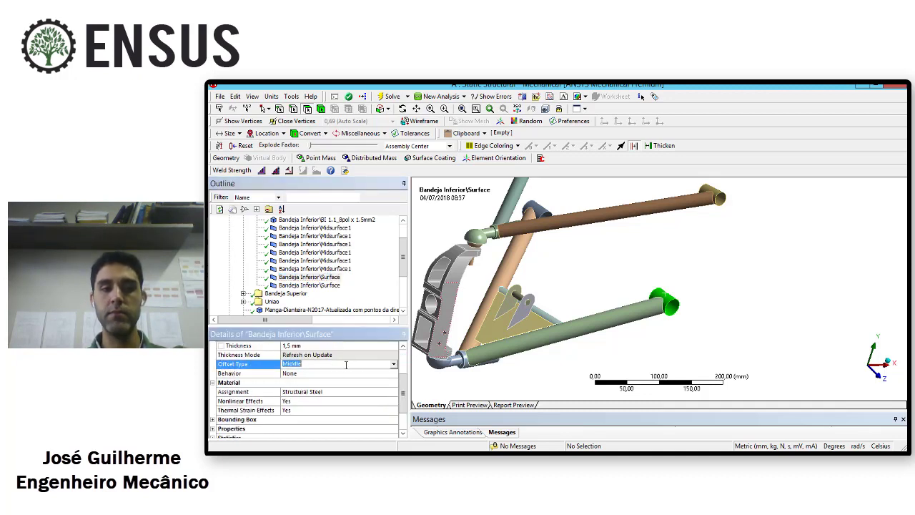
click(394, 365)
key(Up)
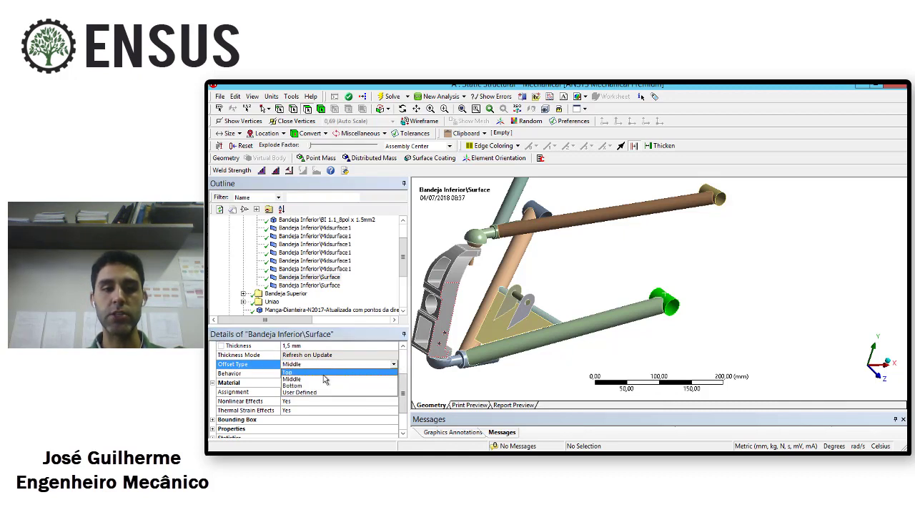
click(324, 374)
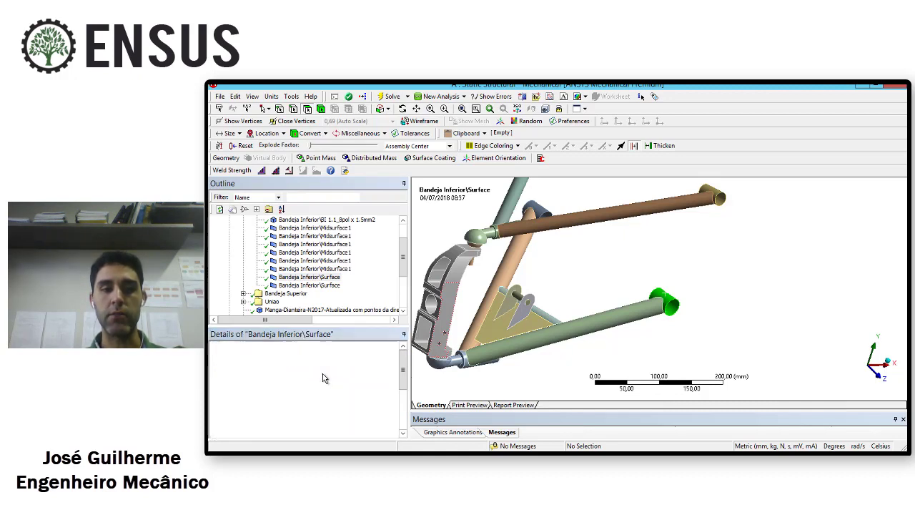
Set the Offset Type of the second Bandeja Inferior Surface body to Top and collapse the Bandeja Inferior folder.
click(314, 284)
drag(403, 375, 402, 391)
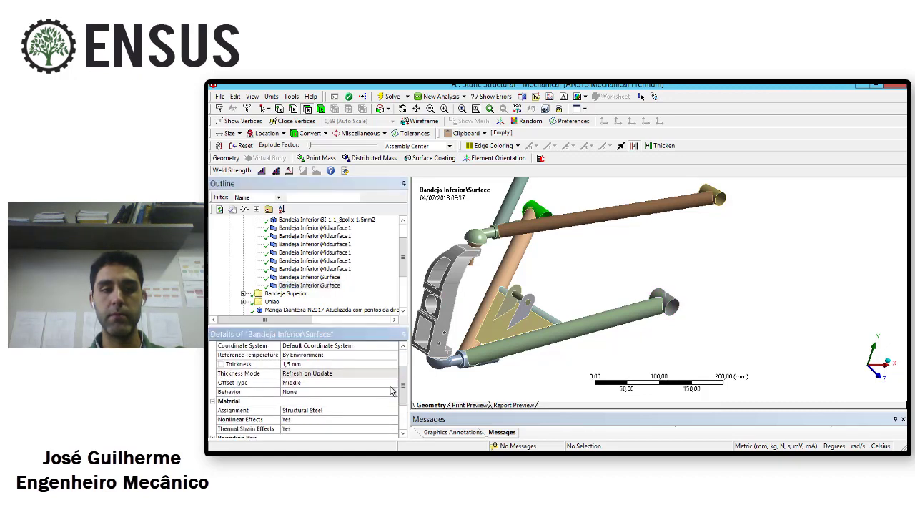
click(388, 383)
click(394, 384)
click(382, 392)
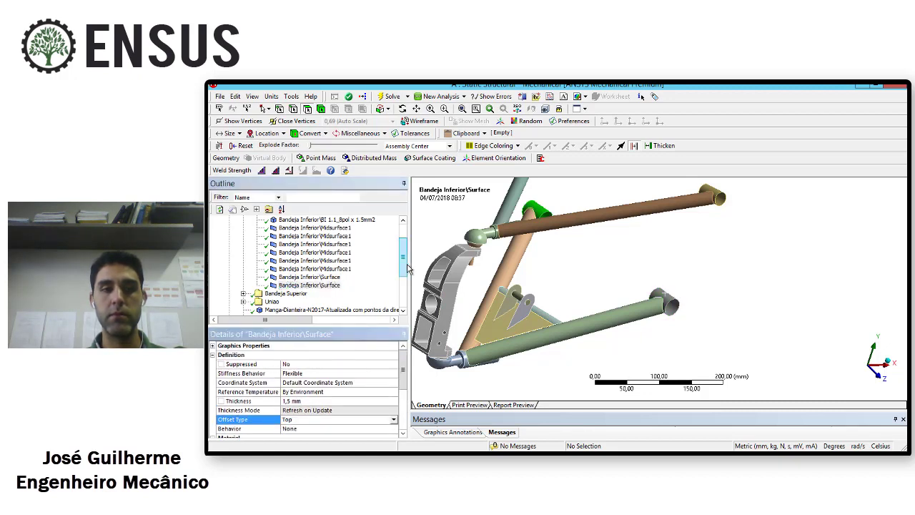
click(244, 245)
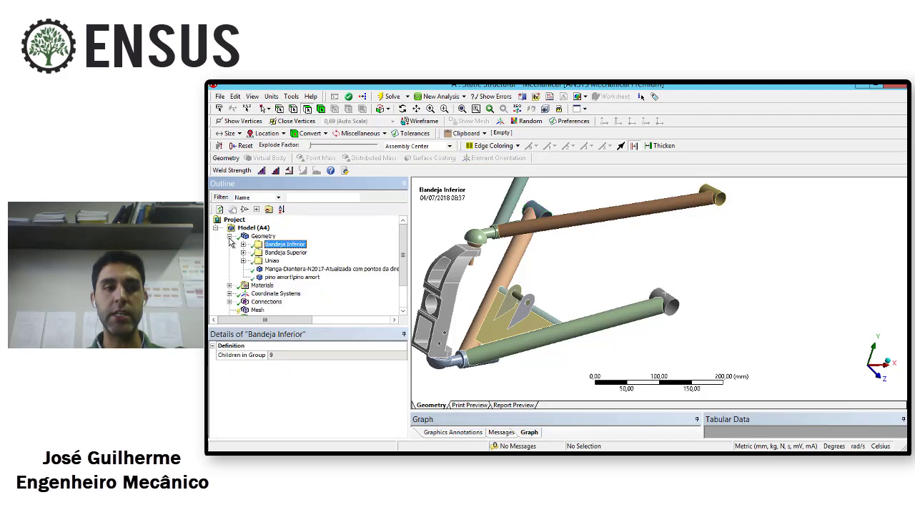
Generate the mesh of the whole suspension assembly with the default mesh settings.
scroll(291, 280, down, 2)
click(258, 277)
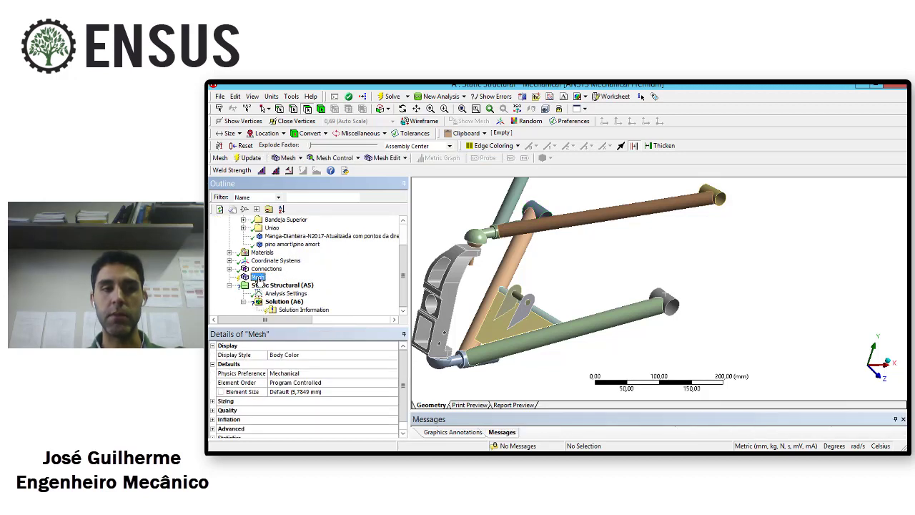
right_click(260, 279)
click(294, 317)
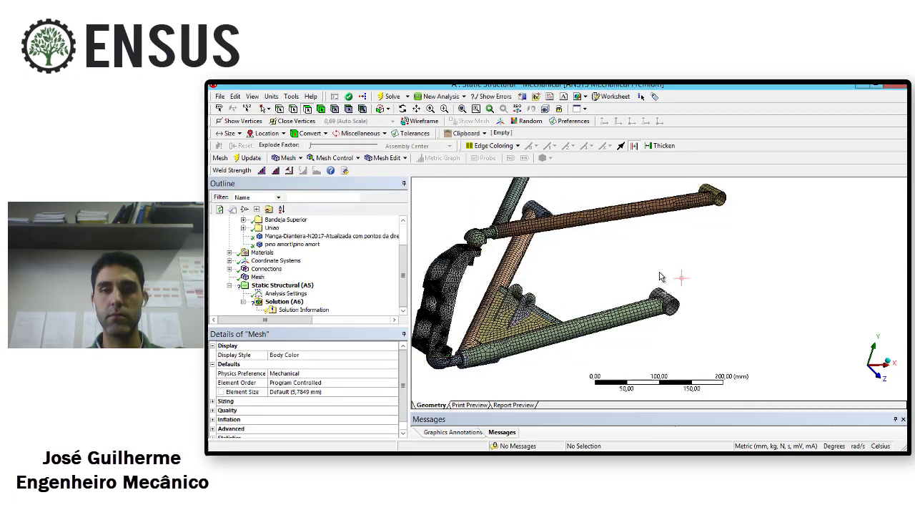
Examine the lower arm's meshed end tube with the Thick Shells and Beams display off and on again.
scroll(661, 278, up, 4)
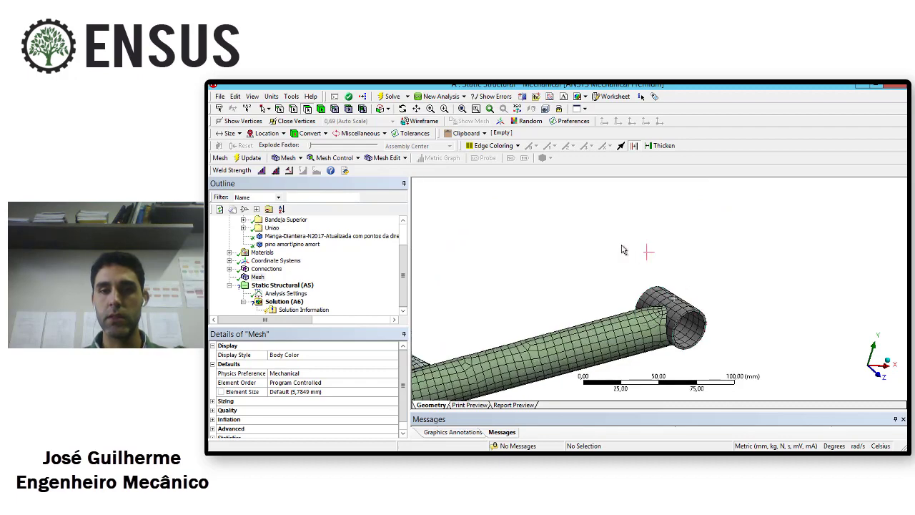
middle_drag(629, 238, 662, 300)
scroll(536, 258, up, 3)
scroll(678, 330, up, 3)
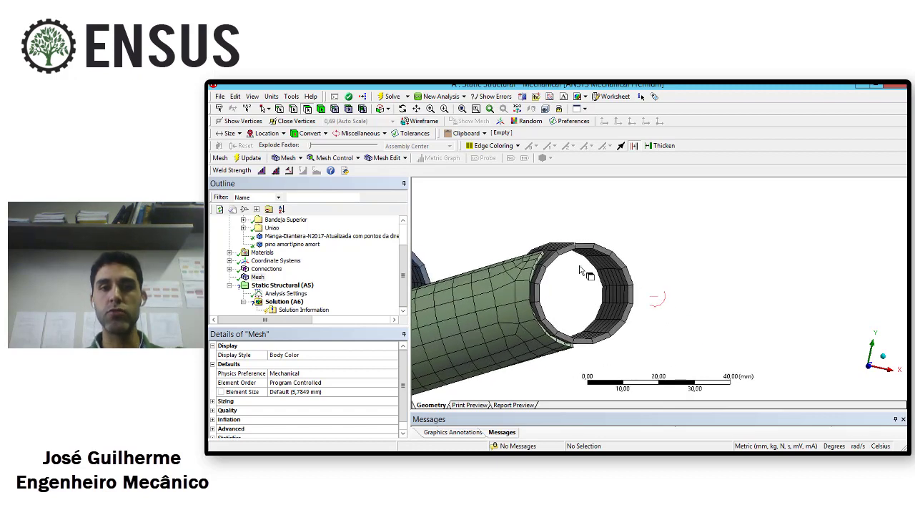
click(252, 97)
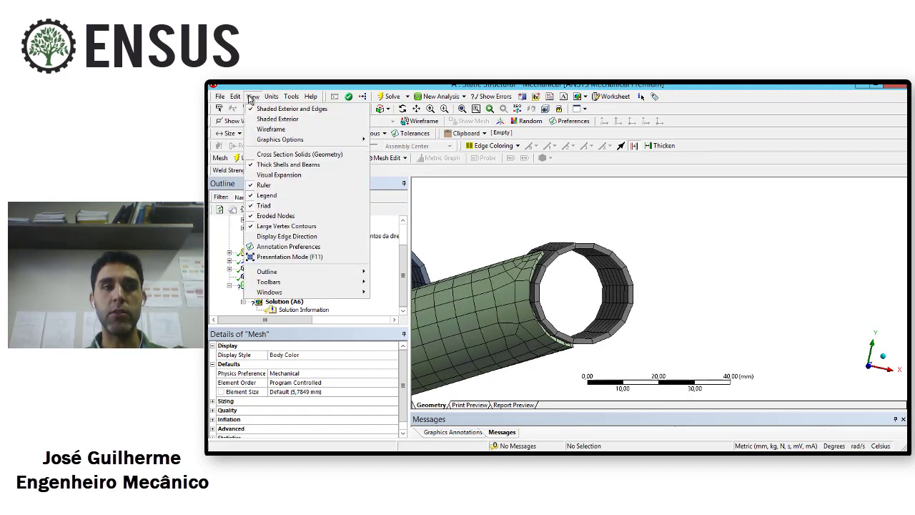
click(267, 166)
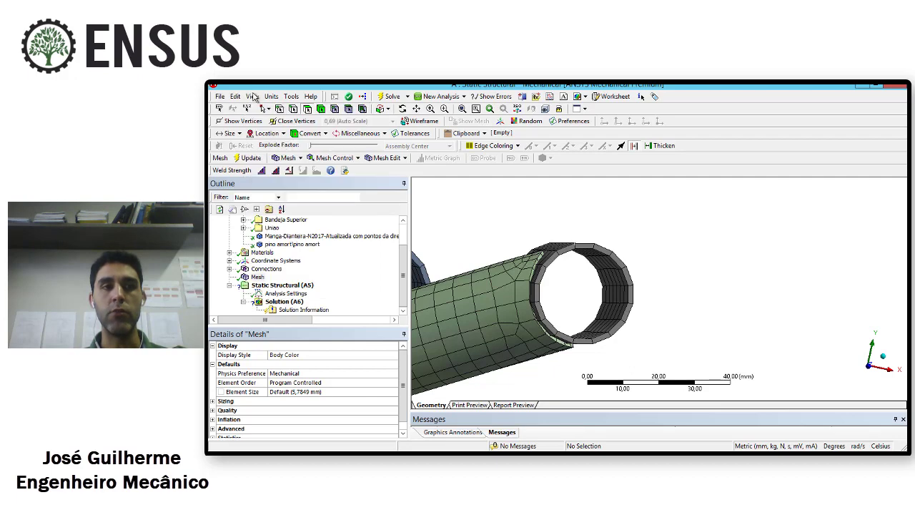
click(253, 97)
click(279, 166)
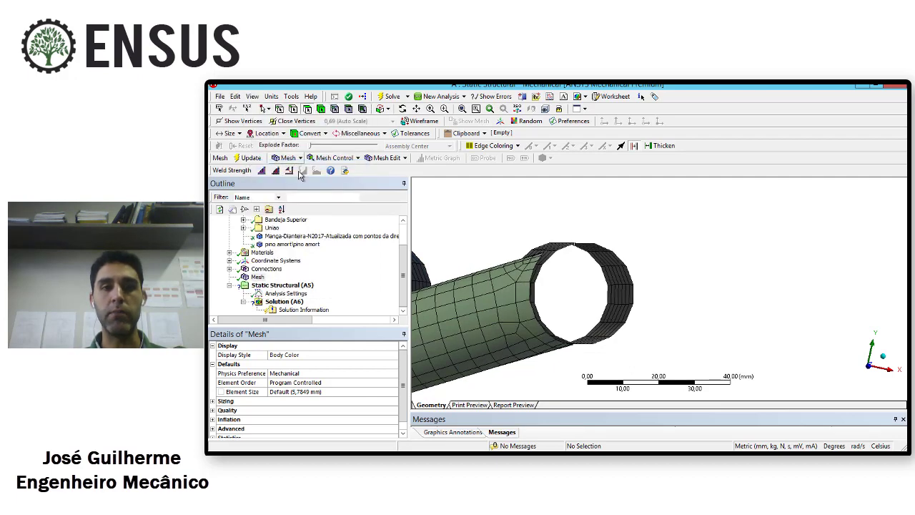
click(252, 96)
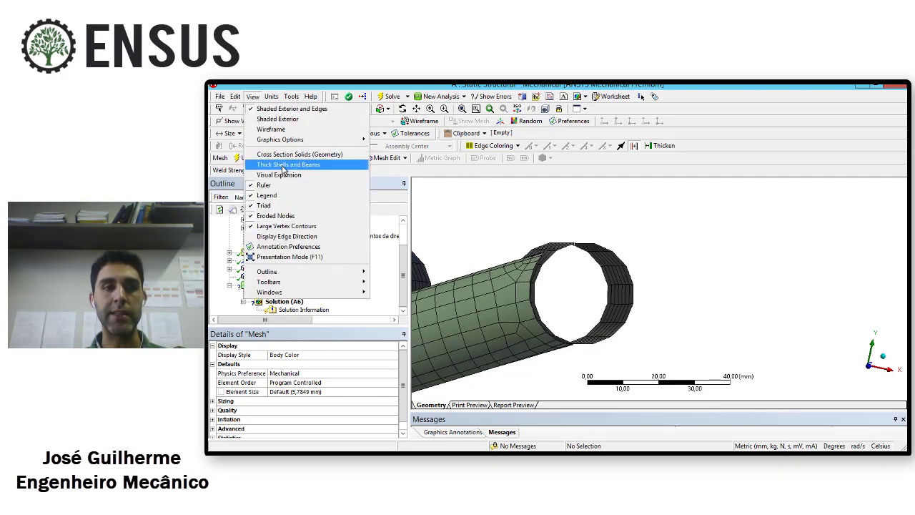
click(283, 165)
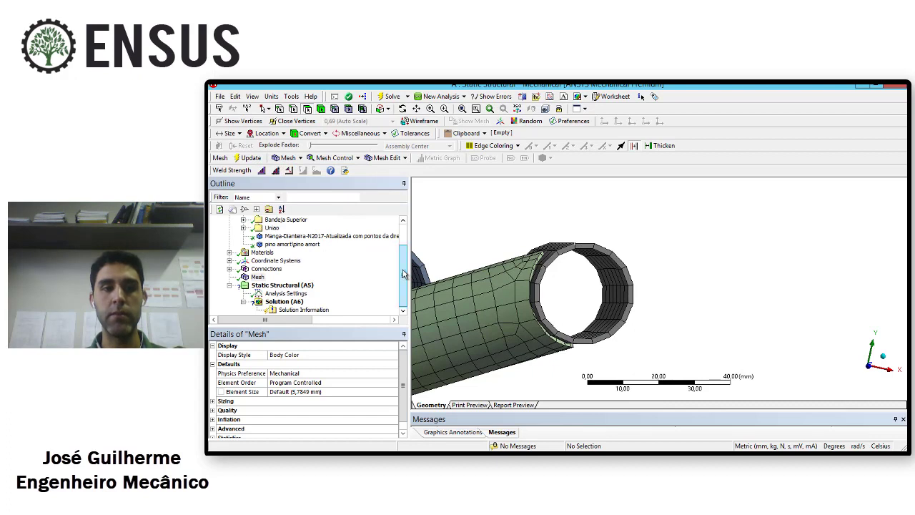
Try the Bottom Offset Type on the first Bandeja Inferior Surface body and check the thickness direction in the mesh.
scroll(404, 274, up, 2)
click(244, 245)
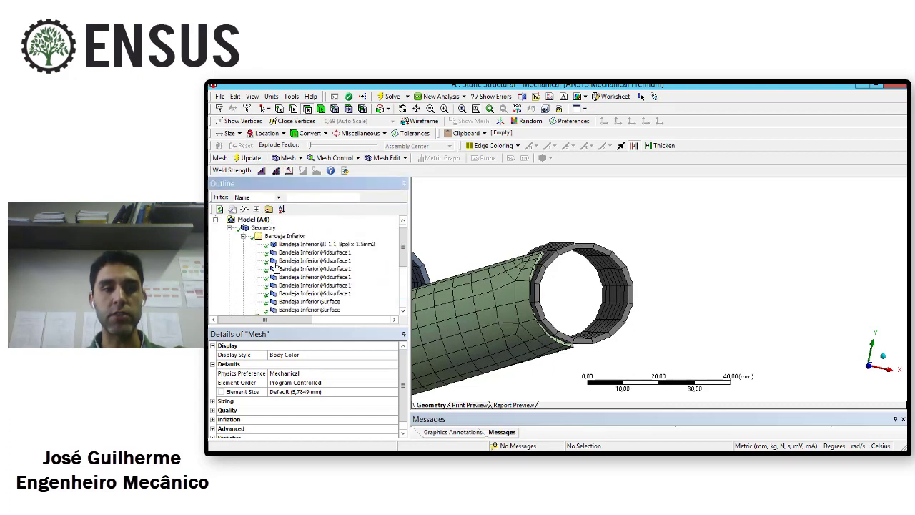
scroll(310, 298, down, 2)
click(315, 277)
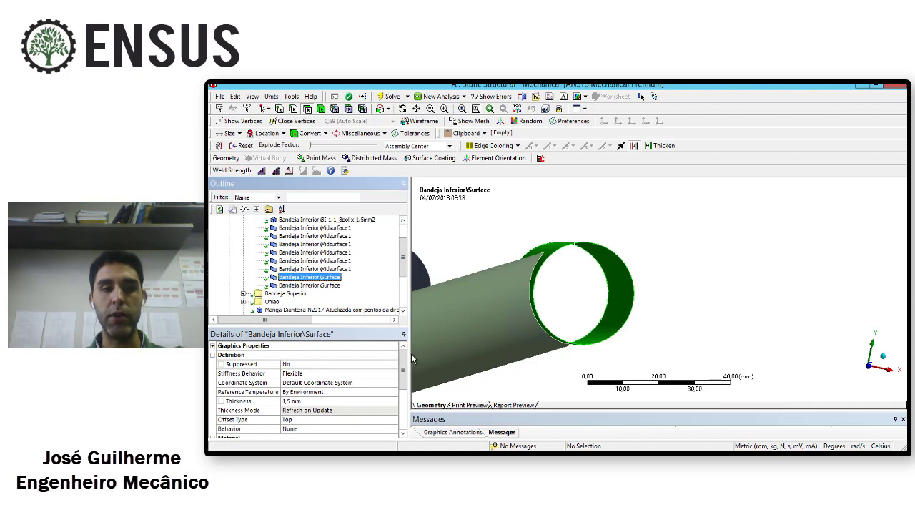
click(382, 419)
click(394, 419)
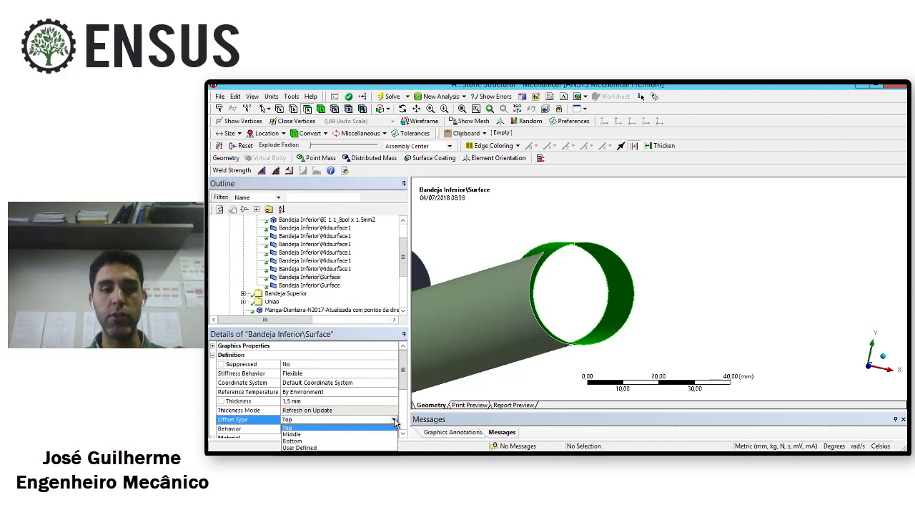
click(358, 441)
drag(402, 256, 403, 285)
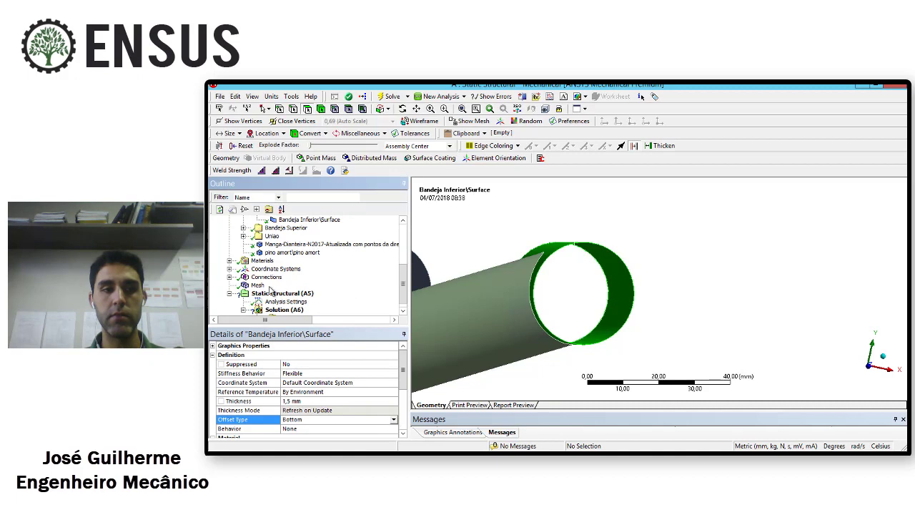
click(257, 285)
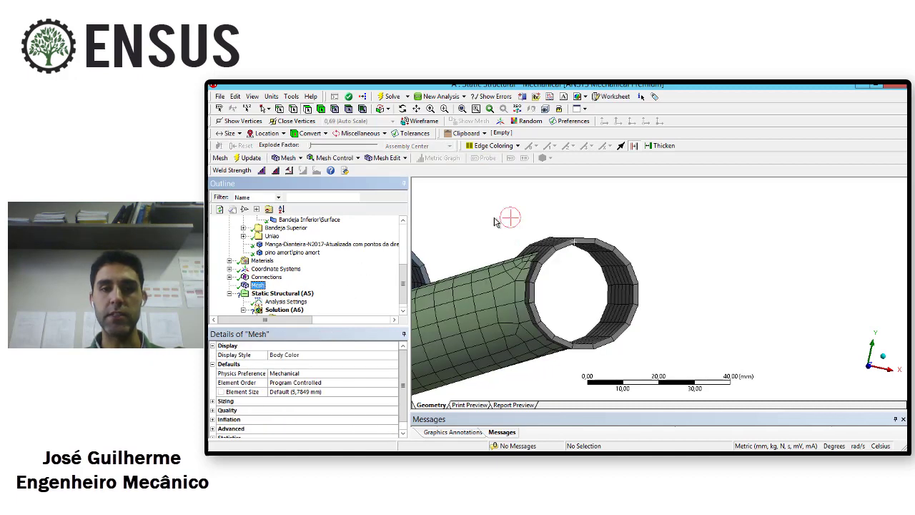
Set the first Bandeja Inferior Surface body's Offset Type back to Top and collapse the Bandeja Inferior folder.
drag(405, 270, 406, 241)
click(309, 277)
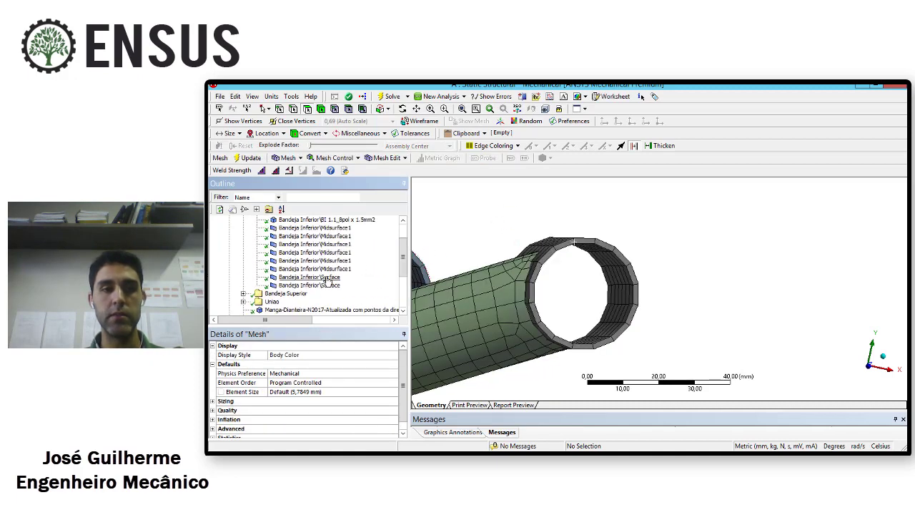
click(384, 419)
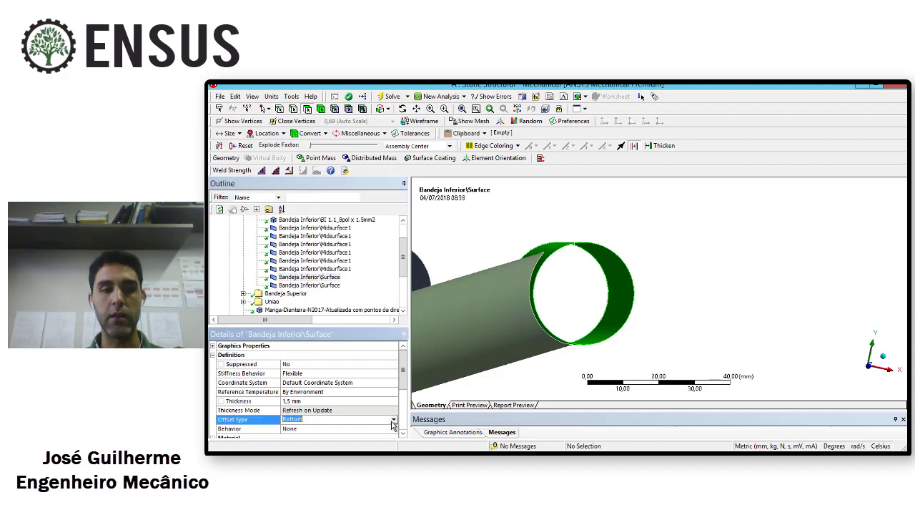
click(394, 420)
click(372, 428)
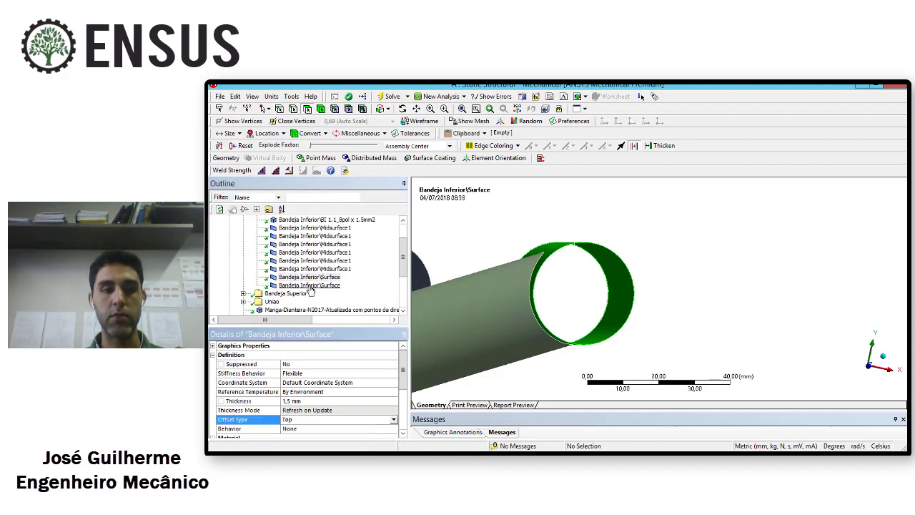
scroll(245, 248, up, 2)
click(244, 245)
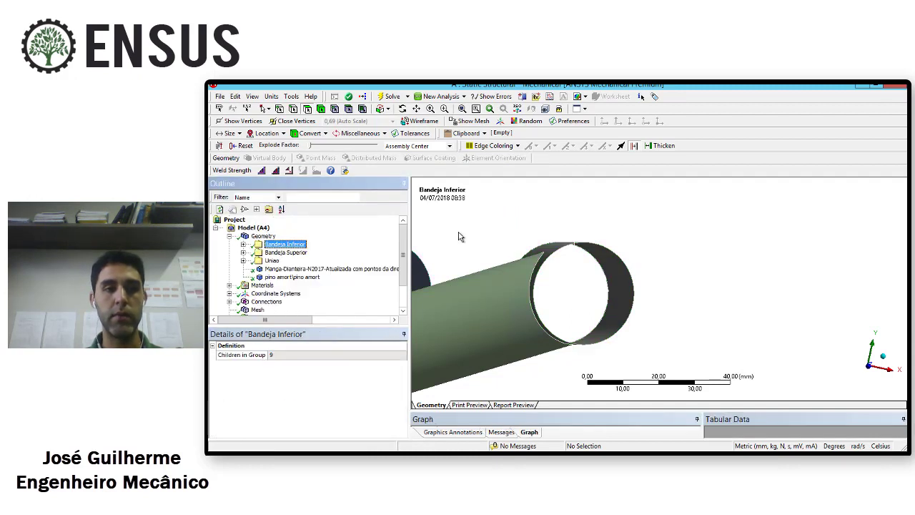
Examine the upper arm's end tubes and check which Surface bodies in the Bandeja Superior folder represent them.
scroll(640, 261, up, 3)
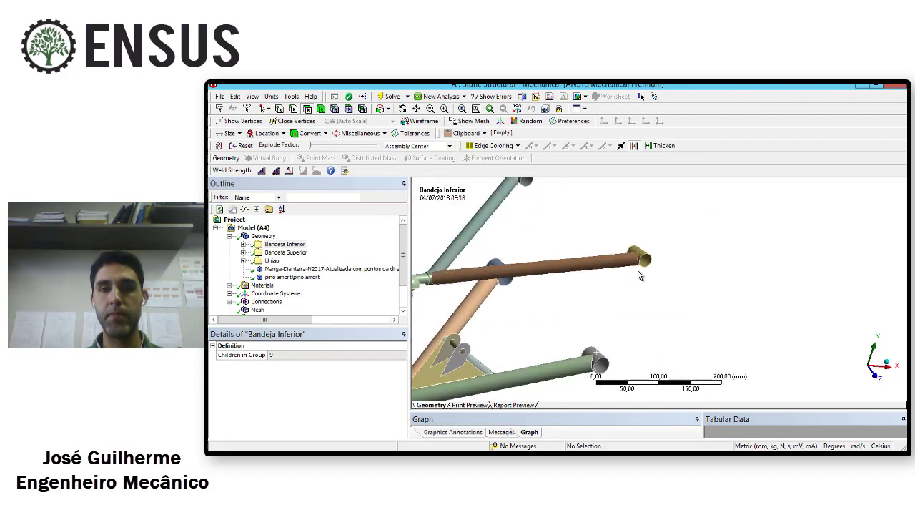
click(646, 259)
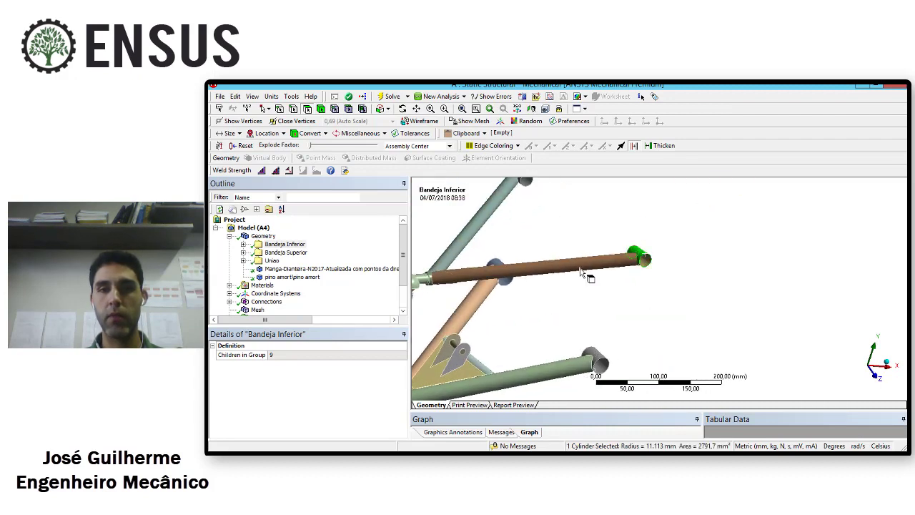
click(526, 184)
ctrl+middle_drag(527, 187, 508, 256)
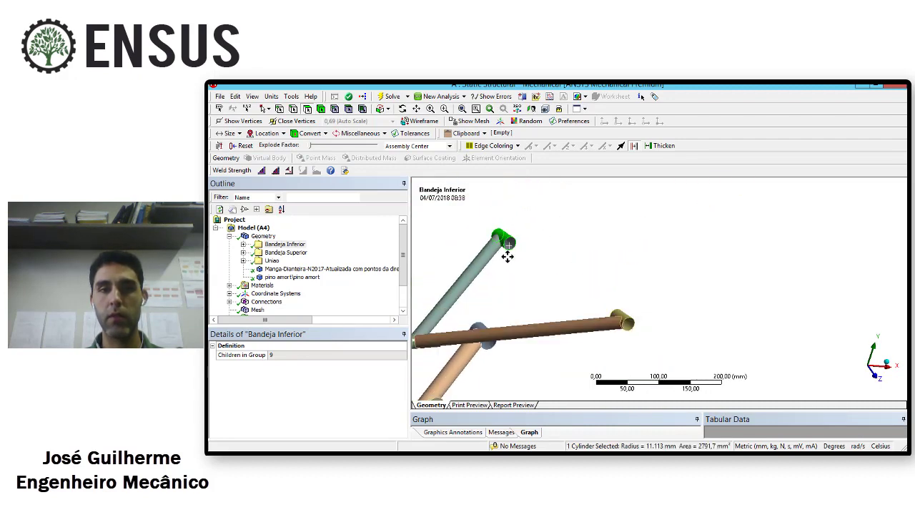
click(243, 253)
click(310, 285)
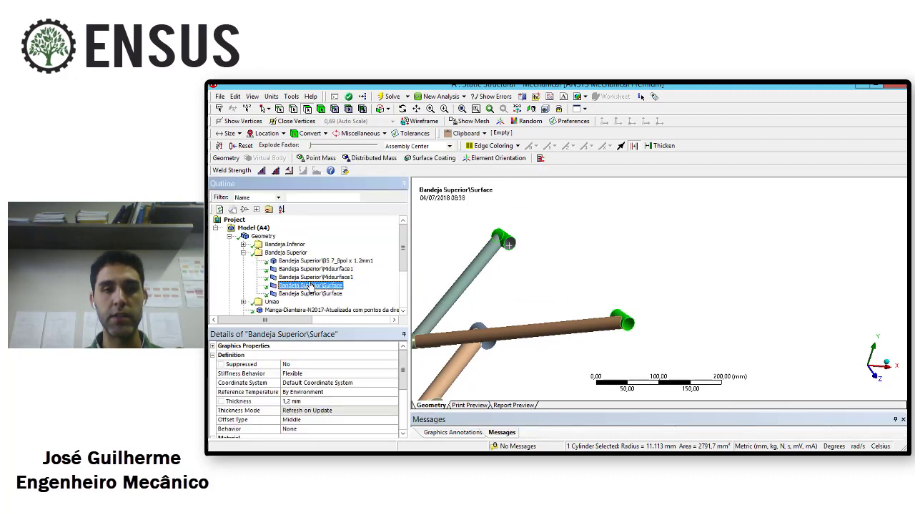
ctrl+click(311, 294)
ctrl+click(311, 294)
click(601, 278)
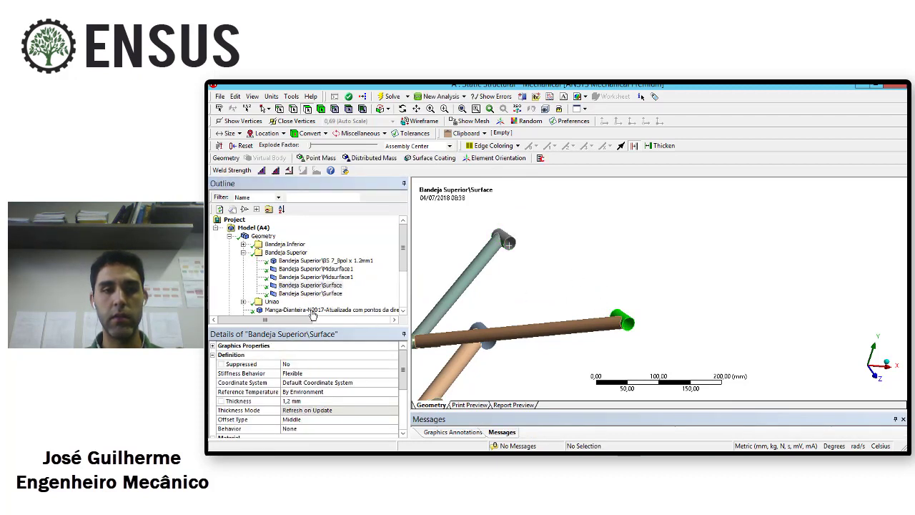
Set the Offset Type of the first Bandeja Superior Surface body to Top.
click(311, 285)
drag(405, 377, 400, 399)
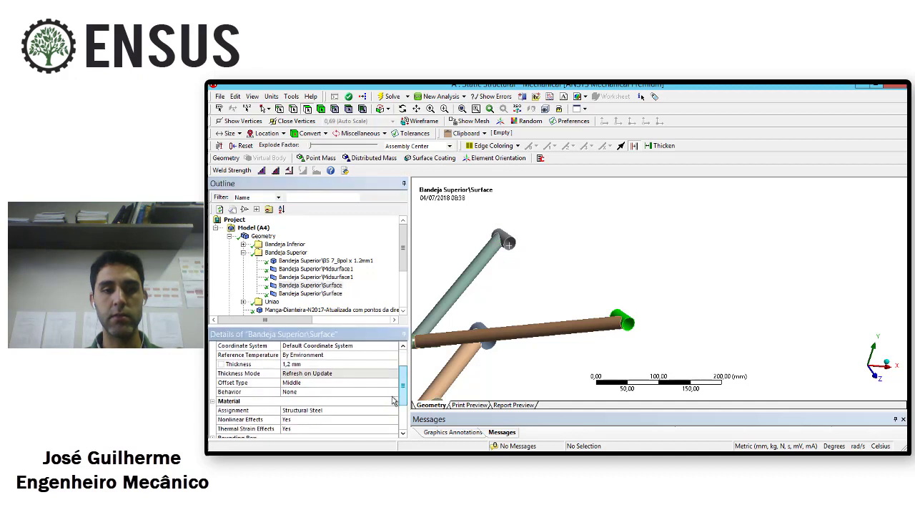
click(386, 383)
click(393, 383)
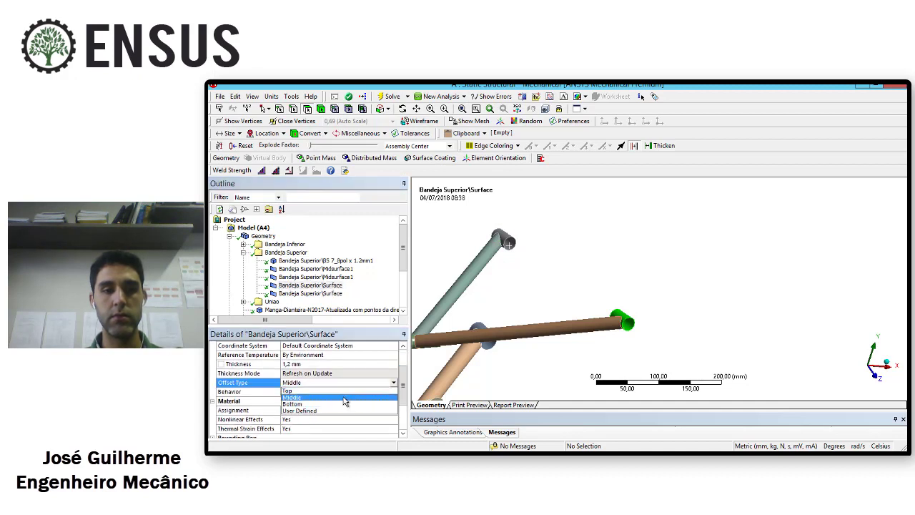
click(342, 391)
Set the Offset Type of the second Bandeja Superior Surface body to Top and collapse the Bandeja Superior folder.
click(300, 294)
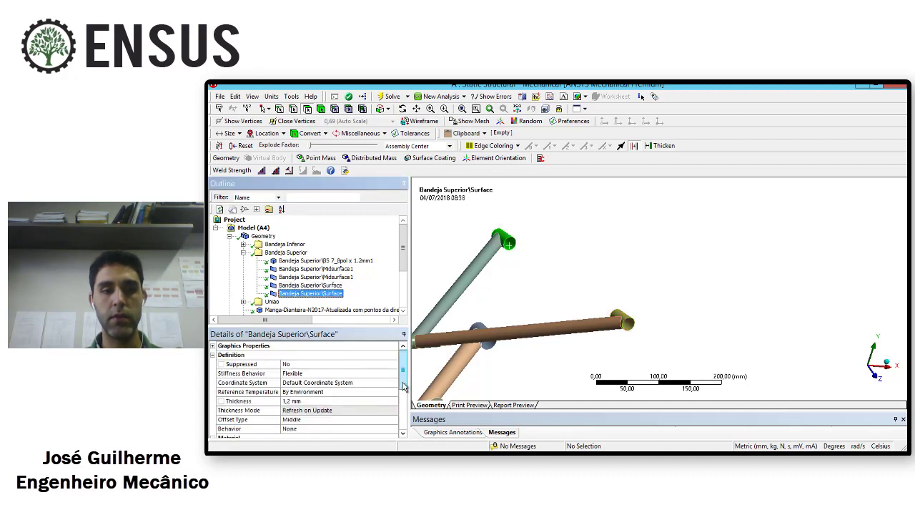
scroll(382, 389, down, 1)
click(386, 383)
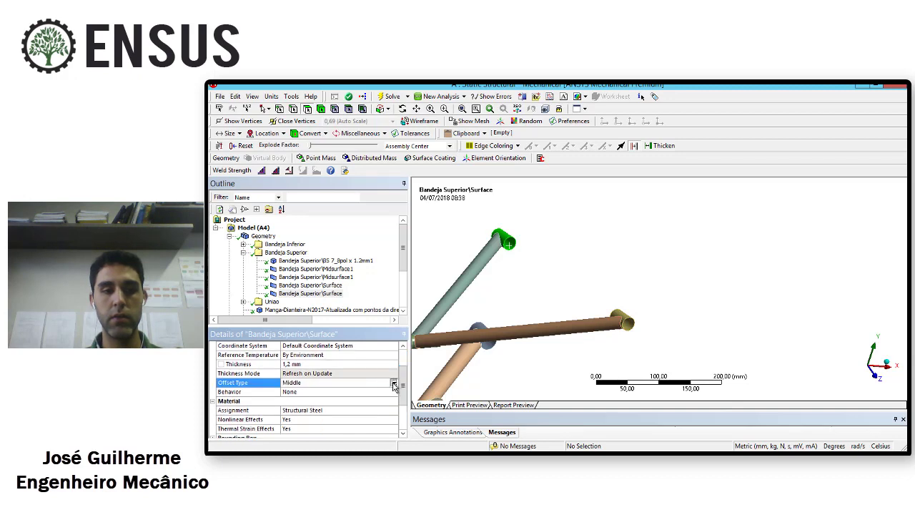
click(393, 382)
click(341, 392)
ctrl+middle_drag(569, 277, 624, 257)
shift+middle_drag(621, 255, 593, 325)
scroll(602, 307, up, 3)
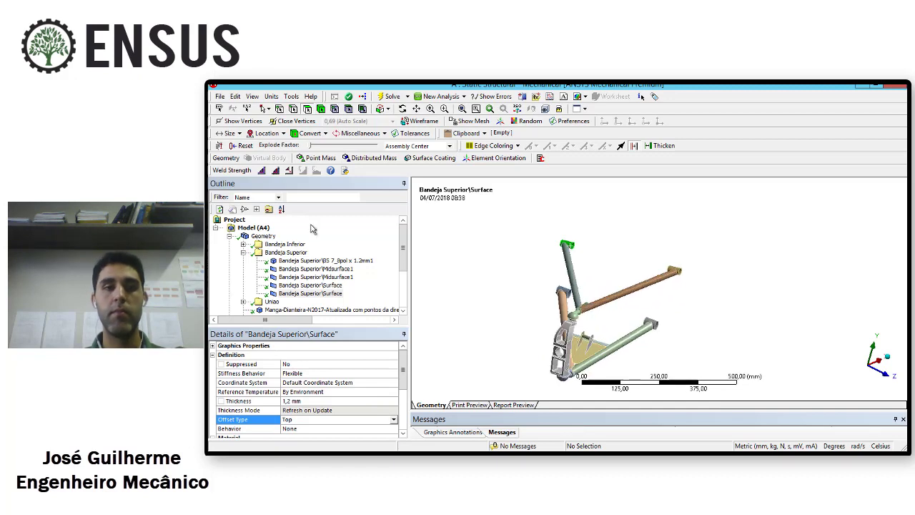
click(244, 253)
Assign the Aluminio material to the Manga-Dianteira-N2017 body.
middle_drag(626, 278, 635, 318)
scroll(542, 312, up, 2)
scroll(639, 321, down, 1)
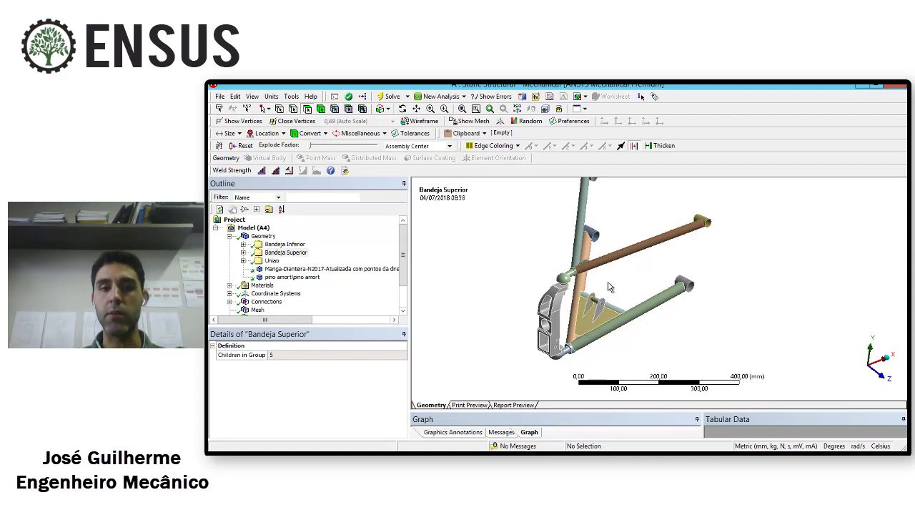
click(283, 269)
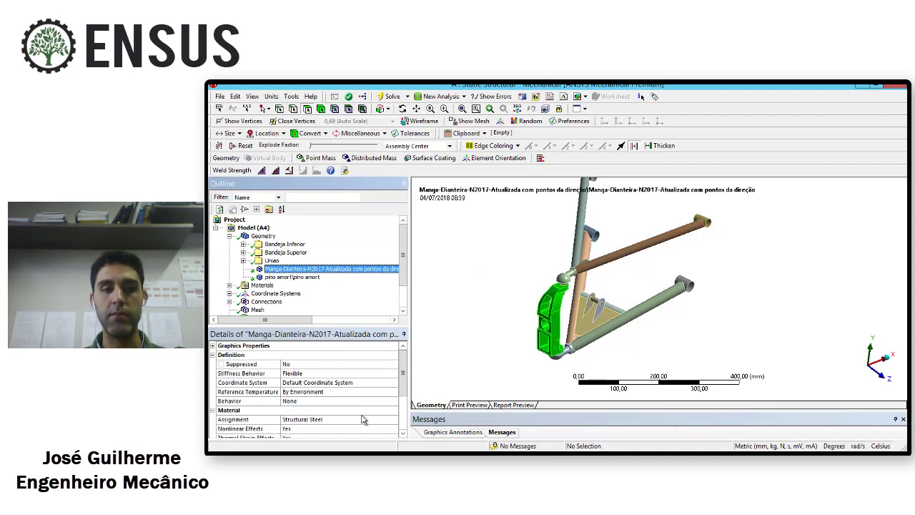
click(358, 420)
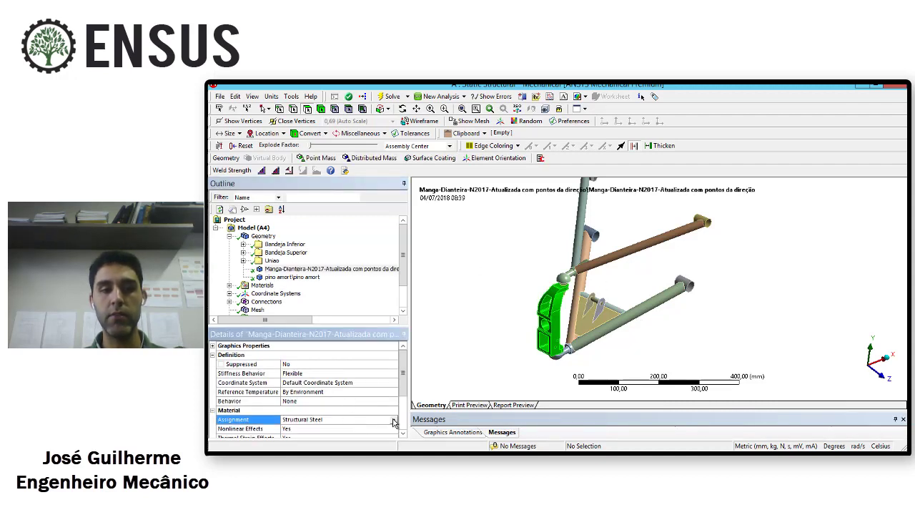
click(394, 420)
click(430, 408)
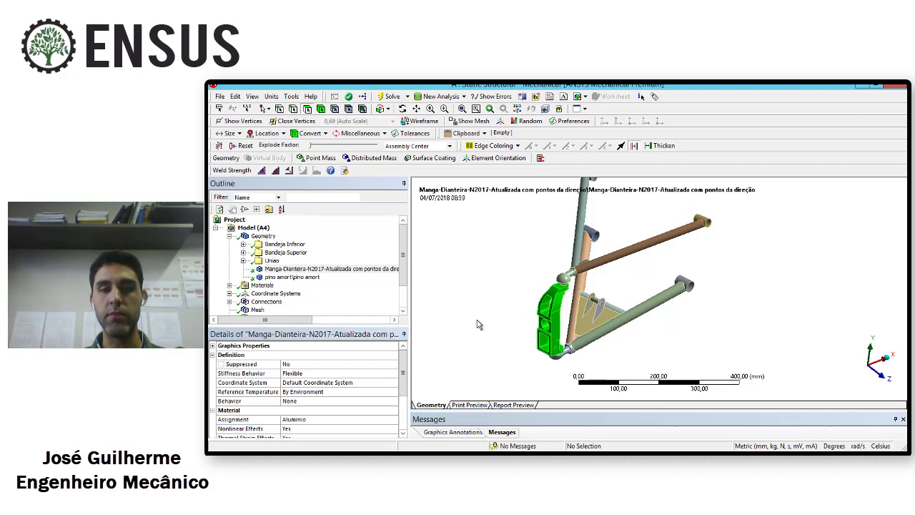
Enlarge the details area, collapse the Geometry branch and expand Materials to review the materials available in the model.
drag(353, 321, 370, 308)
ctrl+middle_drag(518, 288, 532, 298)
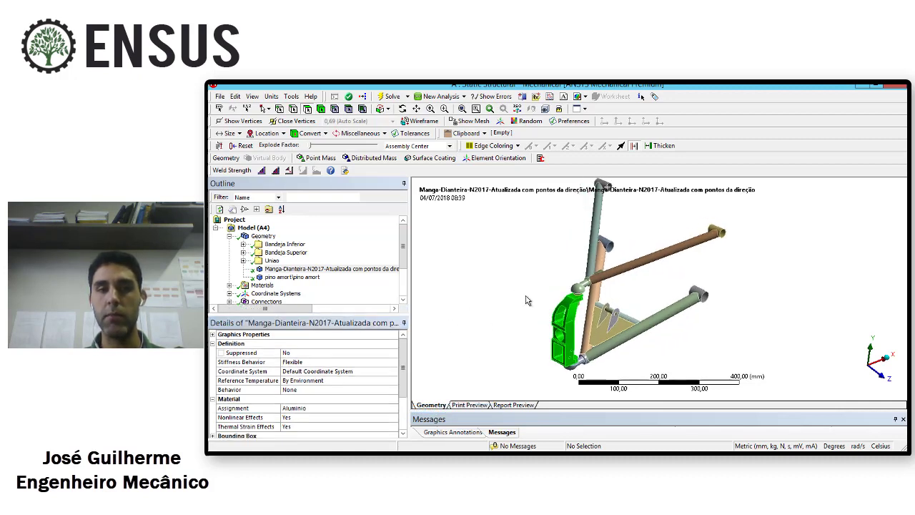
click(230, 237)
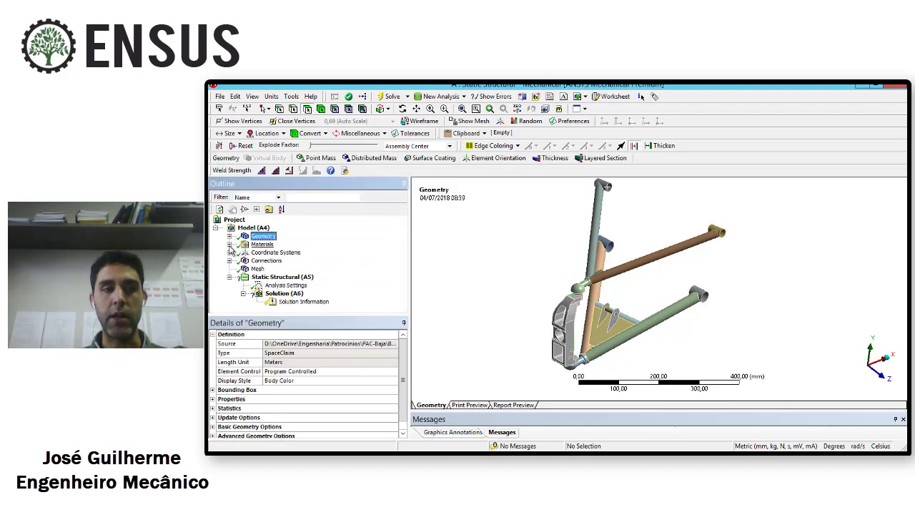
click(230, 245)
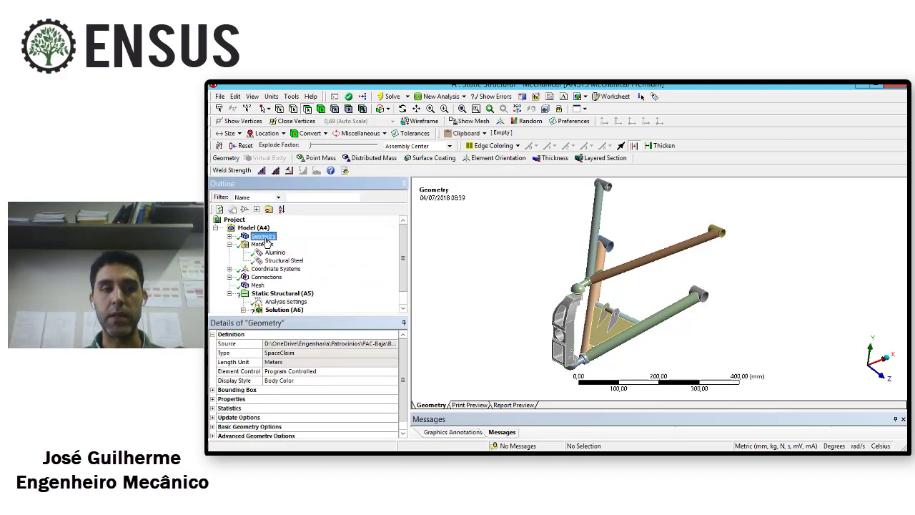
Display the Materials view, examine which suspension bodies use Aluminio and Structural Steel, and collapse the Materials branch.
click(262, 244)
ctrl+middle_drag(512, 288, 503, 297)
scroll(517, 292, down, 2)
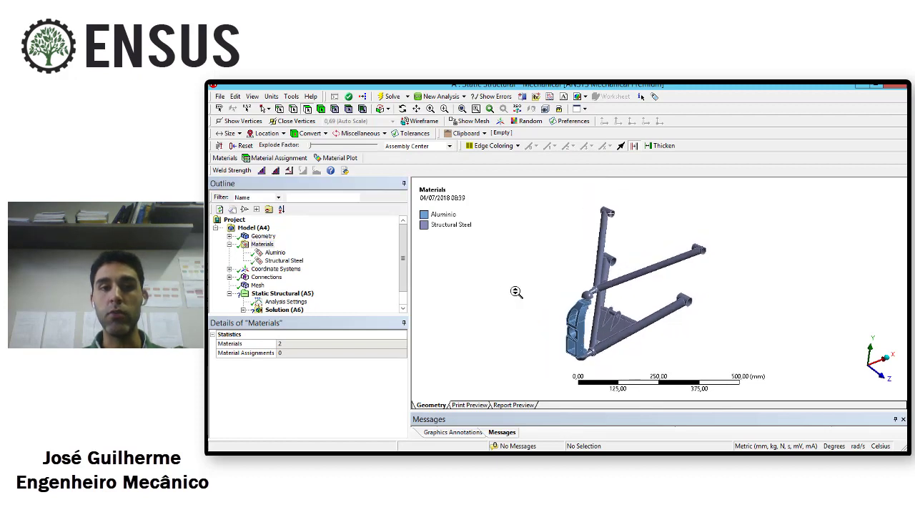
mouse_move(583, 317)
ctrl+middle_down()
mouse_move(564, 308)
mouse_move(582, 325)
ctrl+middle_up()
scroll(568, 312, up, 1)
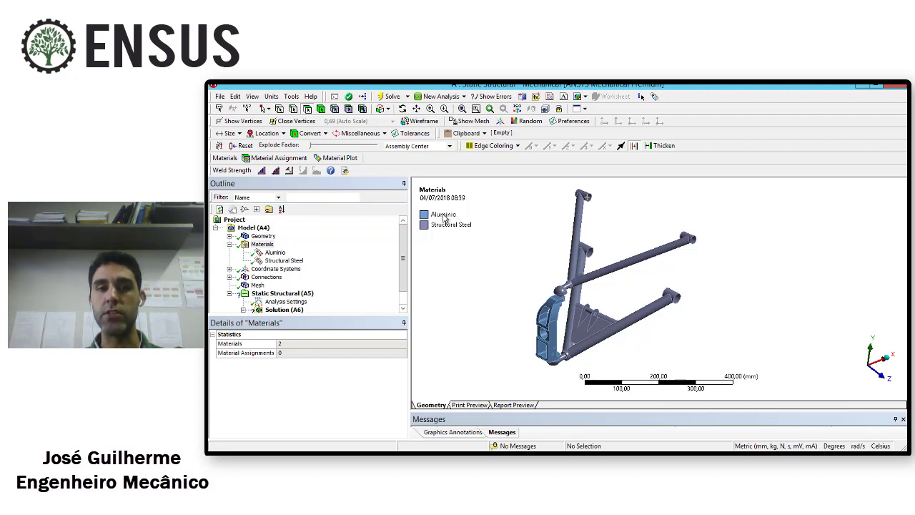
middle_drag(548, 298, 494, 293)
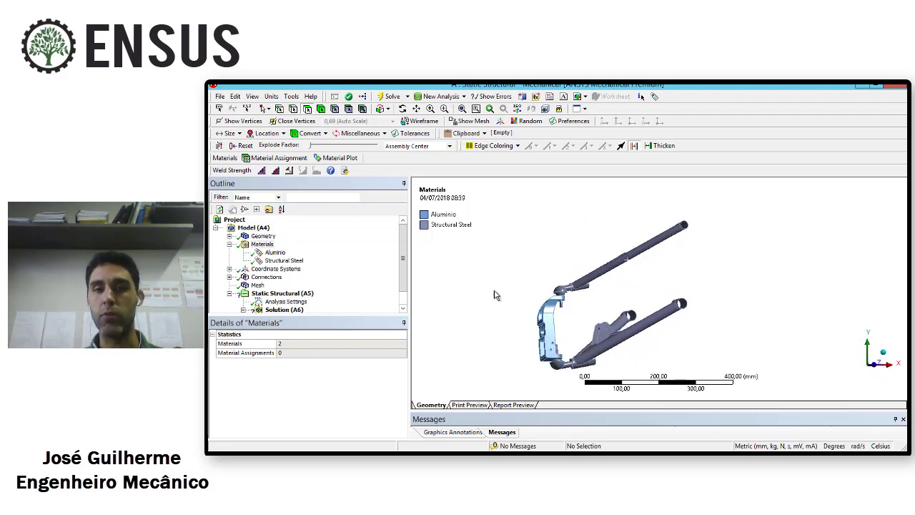
middle_drag(565, 312, 574, 317)
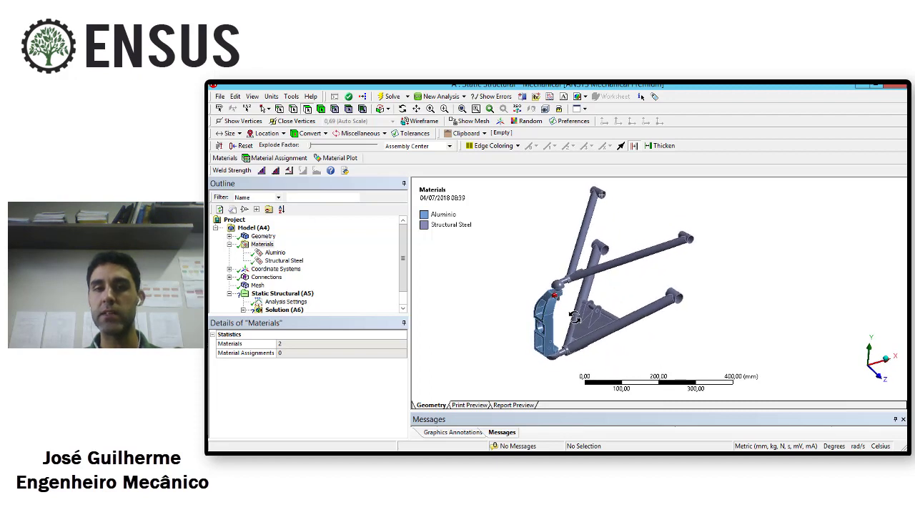
click(230, 244)
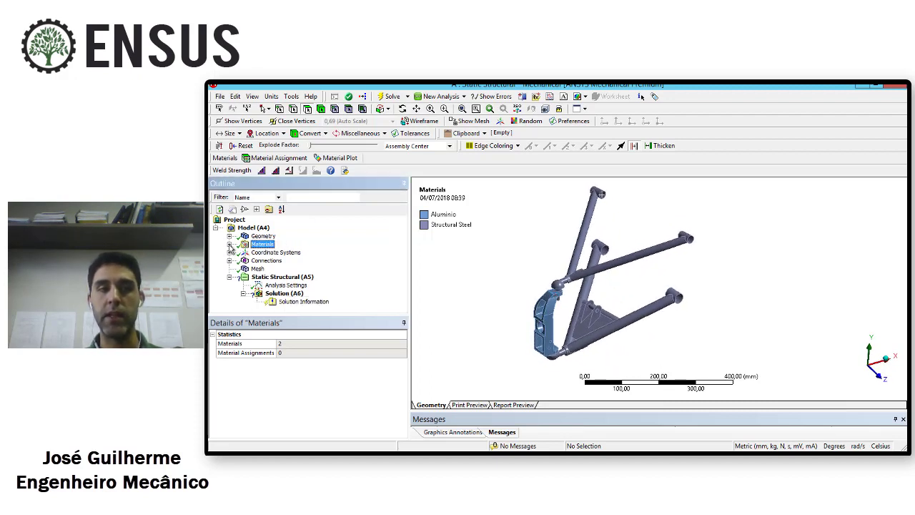
View the Coordinate Systems, and expand Connections and its Contacts group to review the list of contact regions.
click(278, 254)
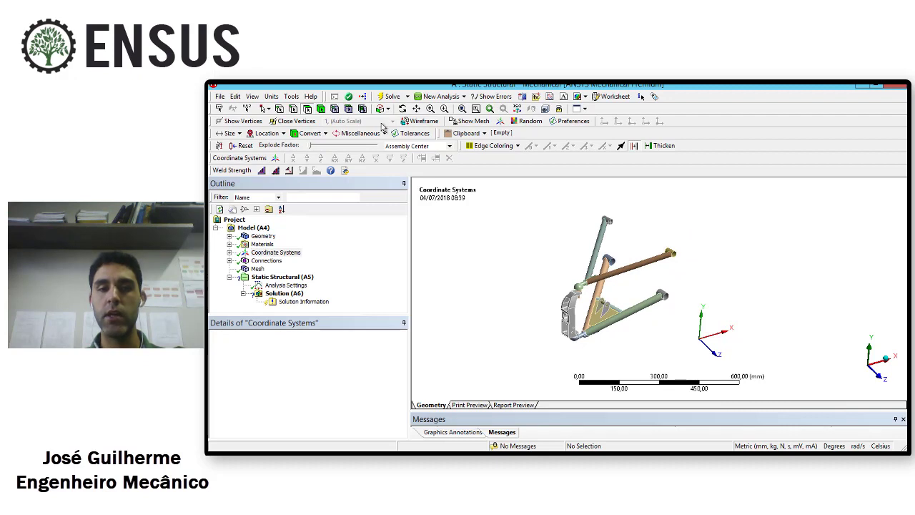
click(266, 262)
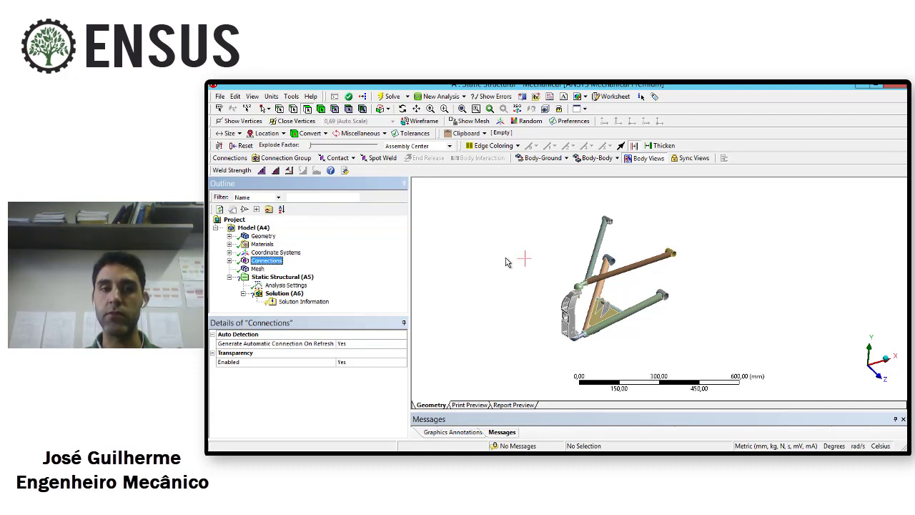
scroll(533, 286, up, 3)
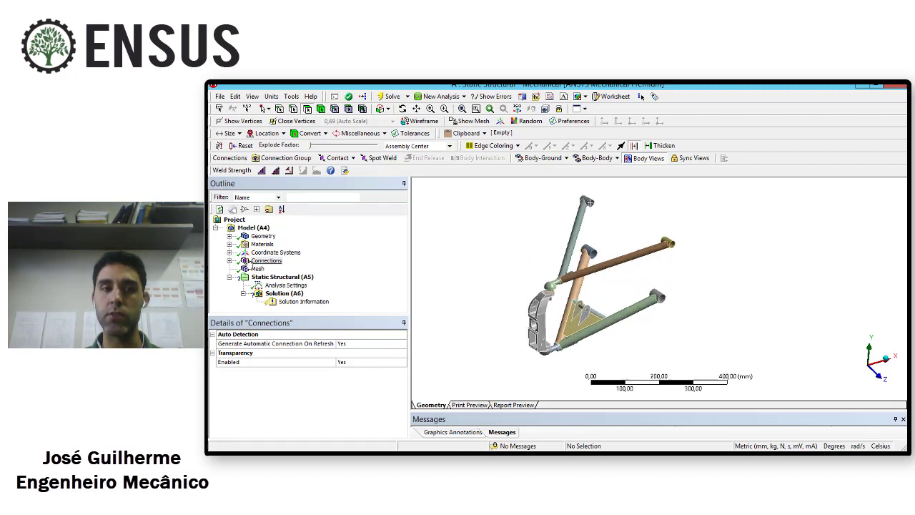
click(262, 261)
click(230, 261)
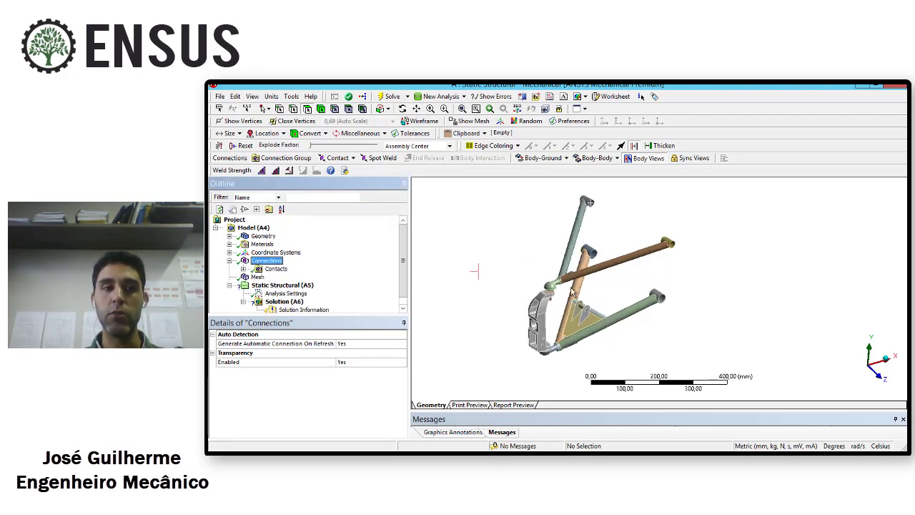
scroll(630, 290, down, 3)
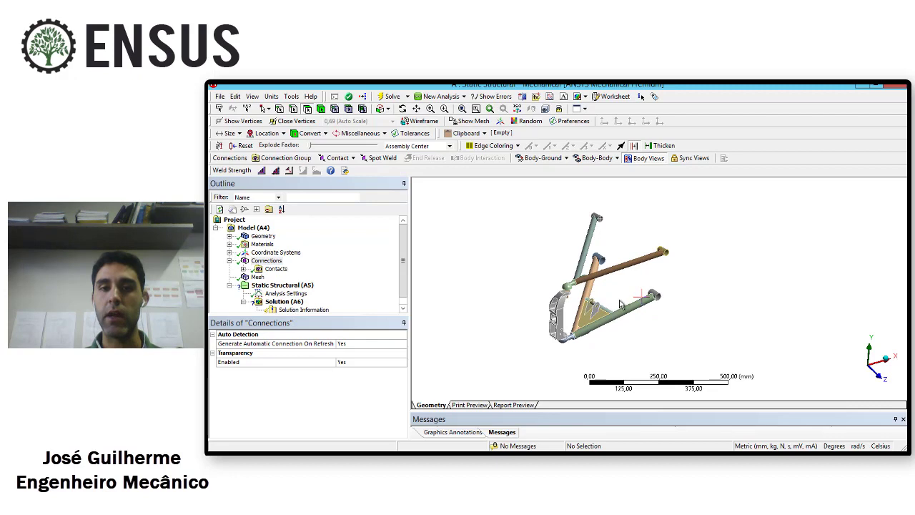
click(276, 269)
click(244, 270)
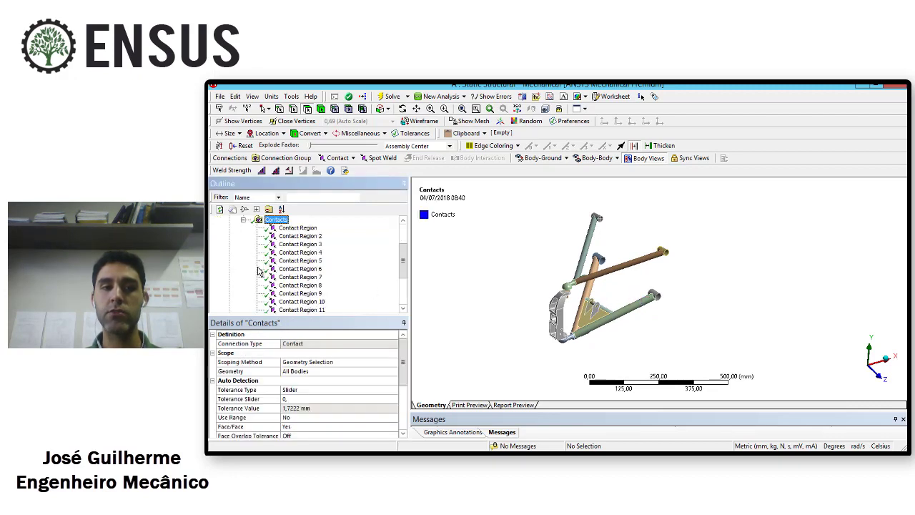
Examine the joints between the control arm tubes and their end bushings with the Contacts group shown.
scroll(268, 275, up, 3)
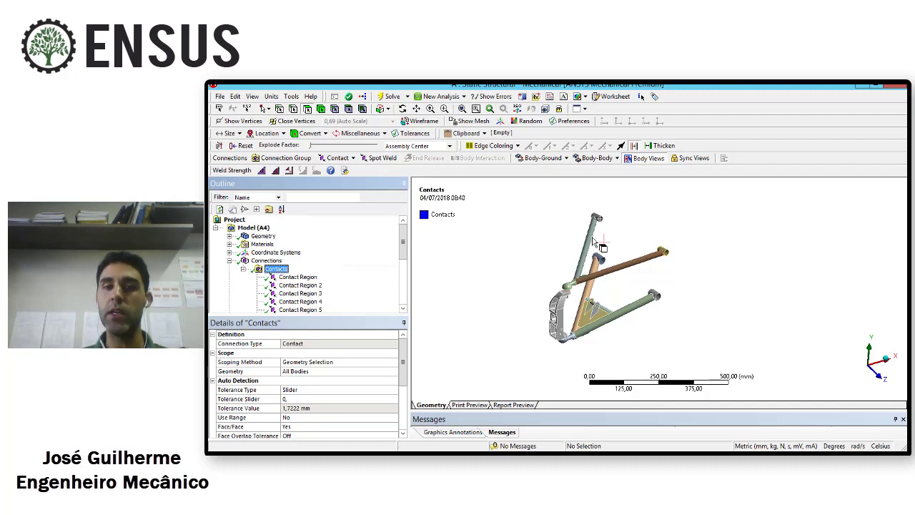
scroll(604, 248, up, 2)
scroll(604, 247, up, 3)
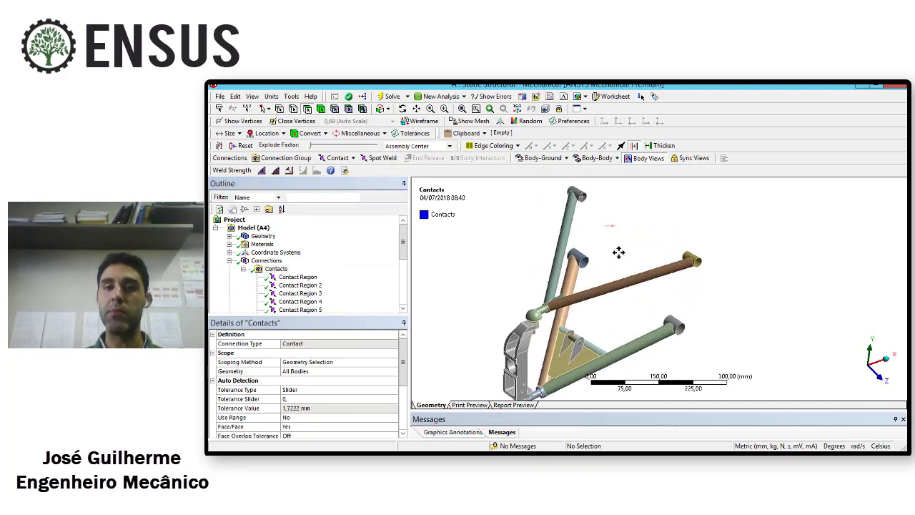
scroll(619, 255, down, 1)
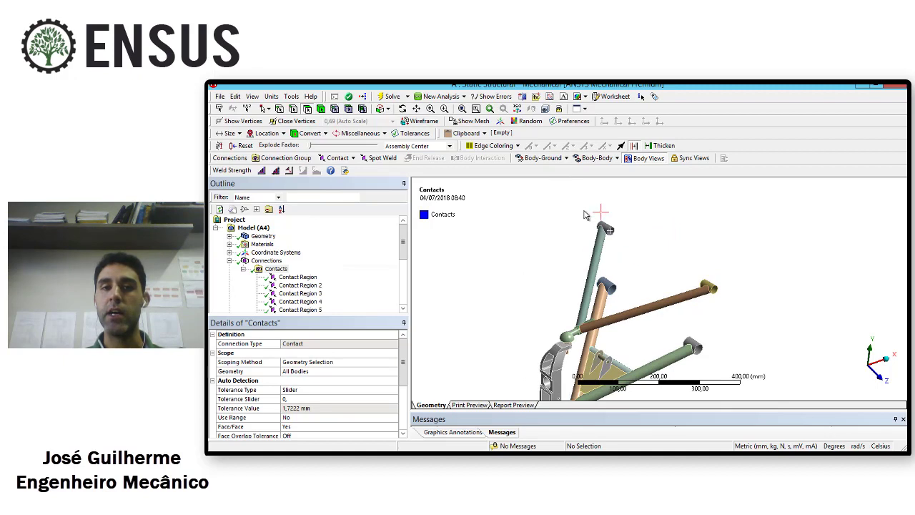
middle_drag(613, 233, 617, 241)
scroll(619, 243, up, 1)
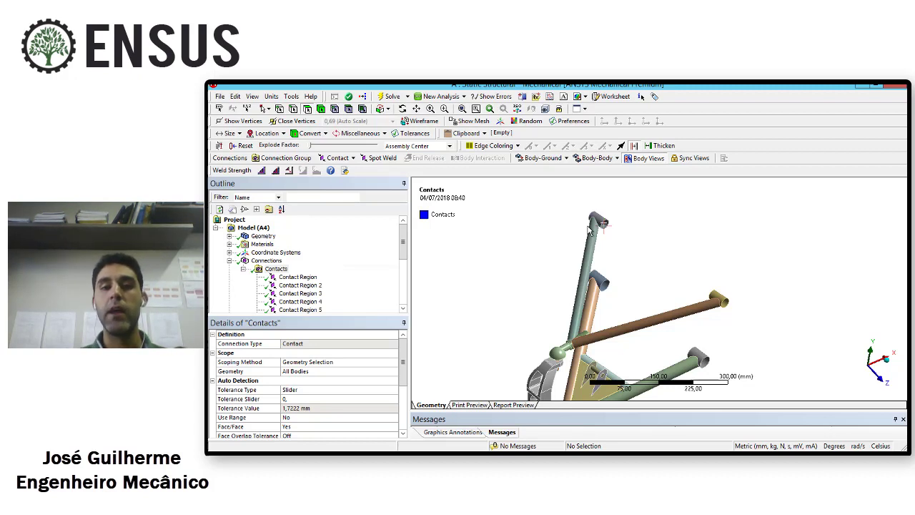
scroll(654, 279, down, 3)
scroll(644, 278, up, 1)
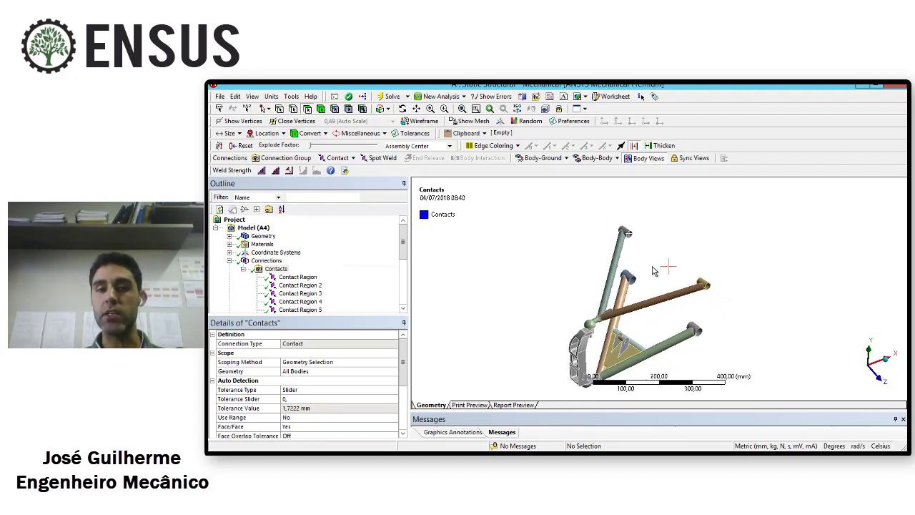
scroll(643, 275, up, 1)
middle_drag(645, 272, 646, 273)
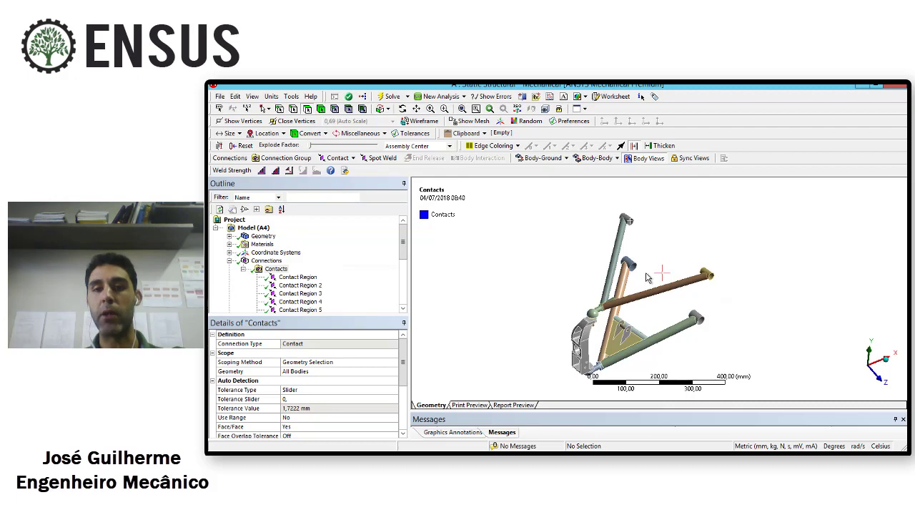
Collapse the contact list, show the Mesh and inspect the elements where the upper arm tube meets its end bushing.
click(243, 268)
click(257, 277)
scroll(712, 276, up, 5)
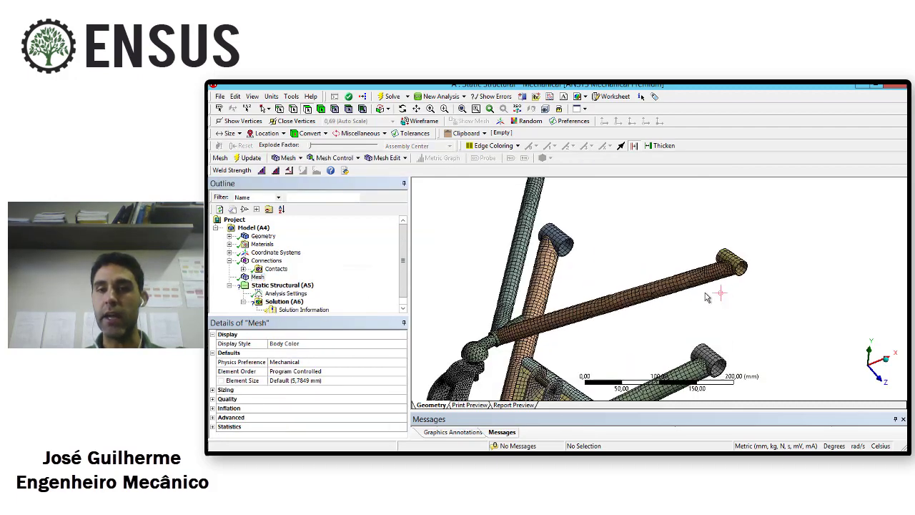
ctrl+middle_drag(712, 270, 516, 216)
scroll(703, 341, up, 5)
scroll(641, 322, up, 5)
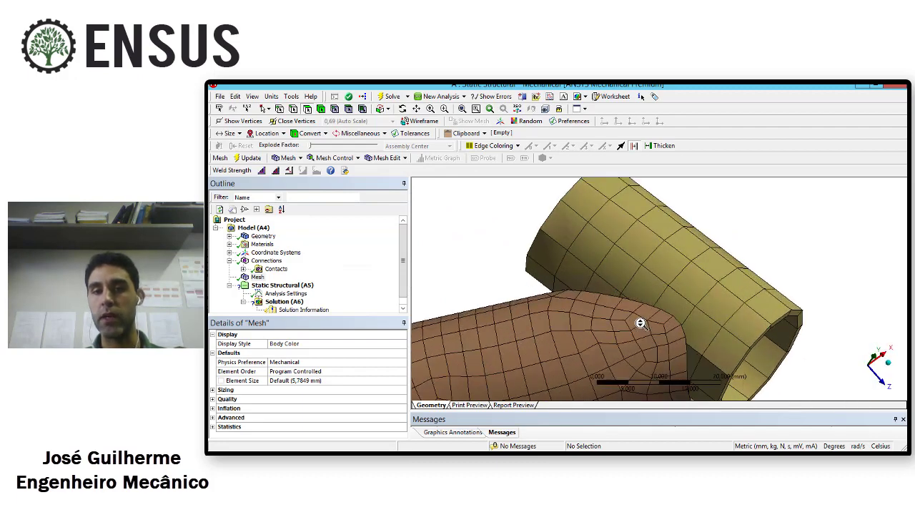
middle_drag(652, 333, 661, 316)
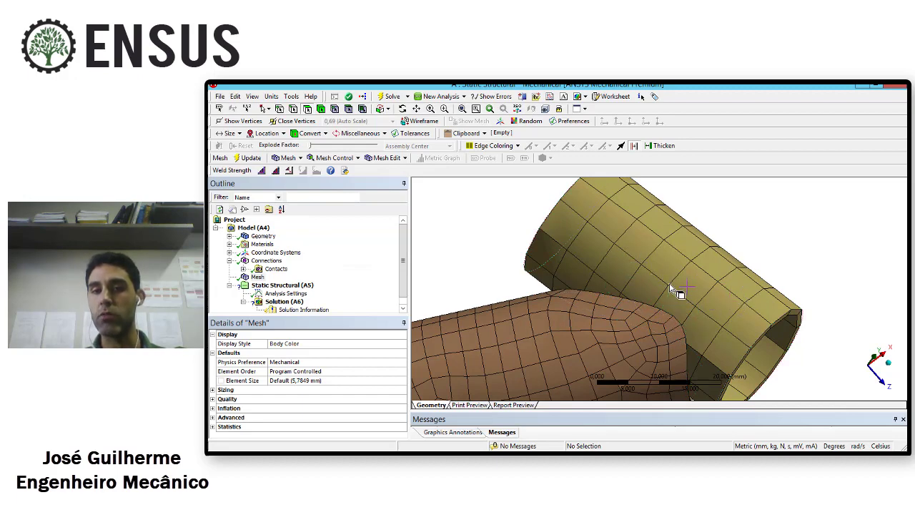
middle_drag(764, 301, 656, 317)
scroll(656, 316, down, 10)
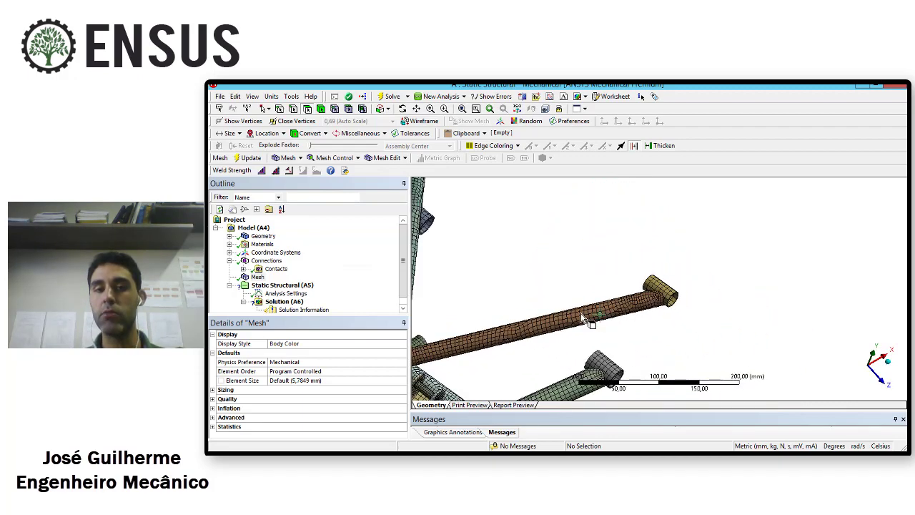
middle_drag(581, 304, 602, 280)
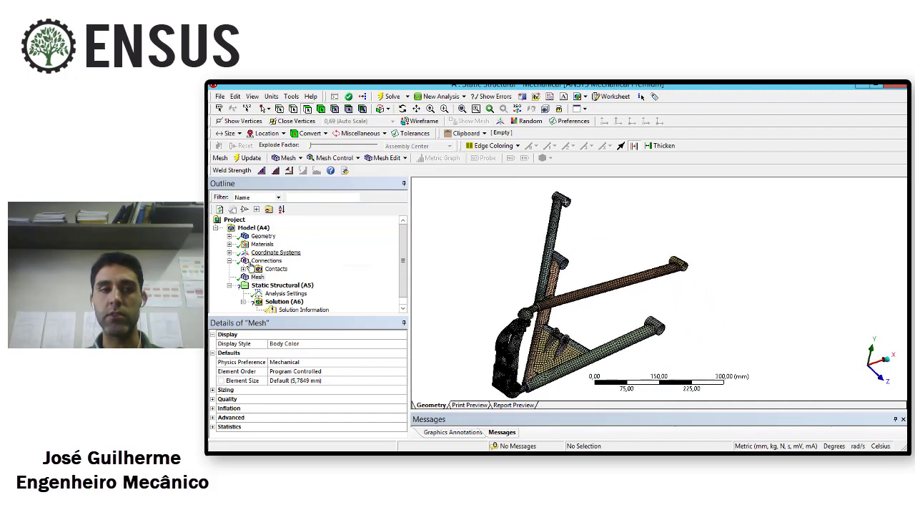
Open the first Contact Region to review its contact and target bodies, enlarging the outline to list all regions.
click(243, 269)
click(292, 228)
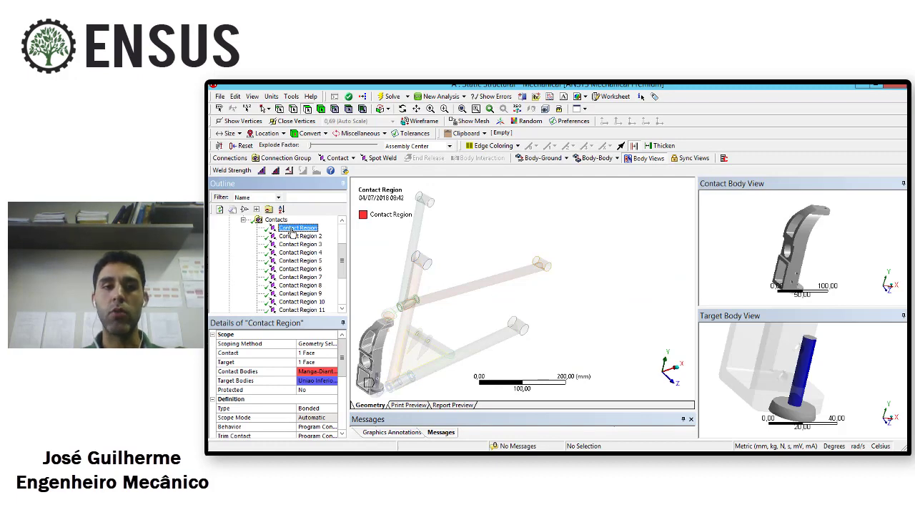
drag(349, 266, 380, 262)
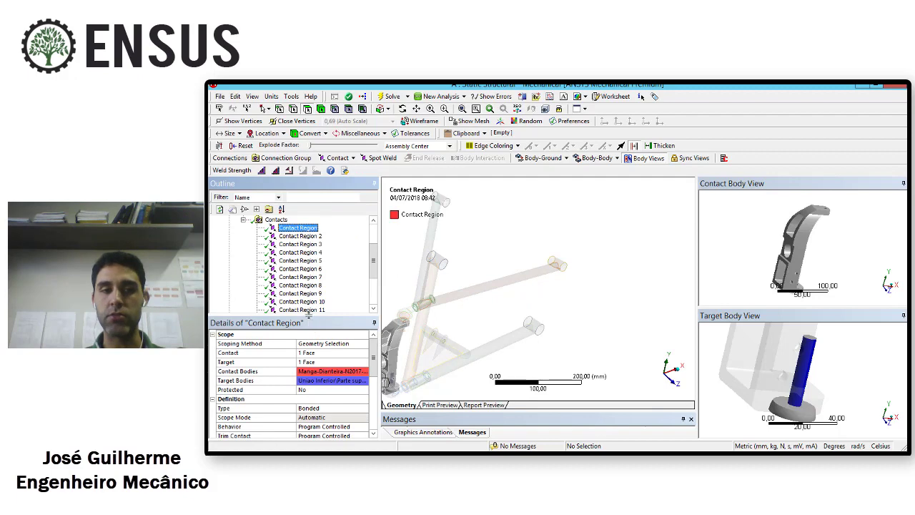
drag(306, 317, 306, 365)
ctrl+middle_drag(532, 286, 565, 281)
scroll(565, 282, down, 3)
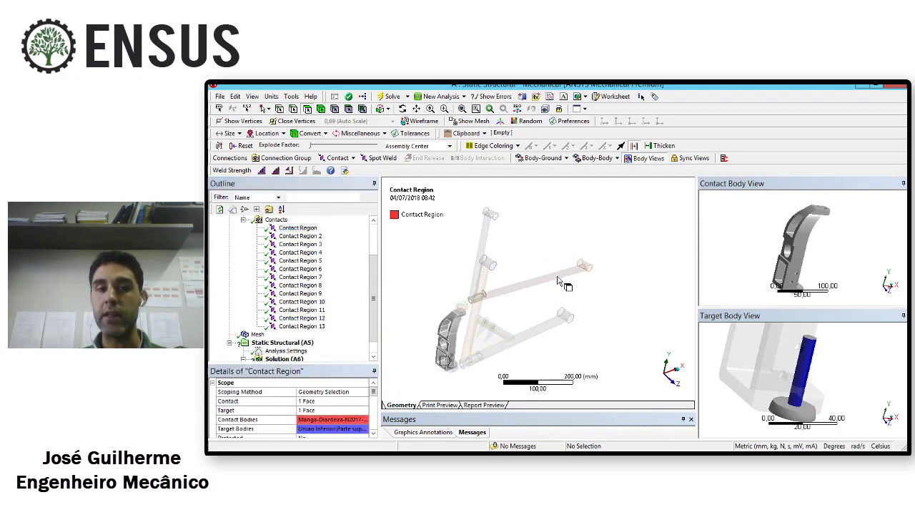
Delete the whole Contacts group from Connections.
click(276, 220)
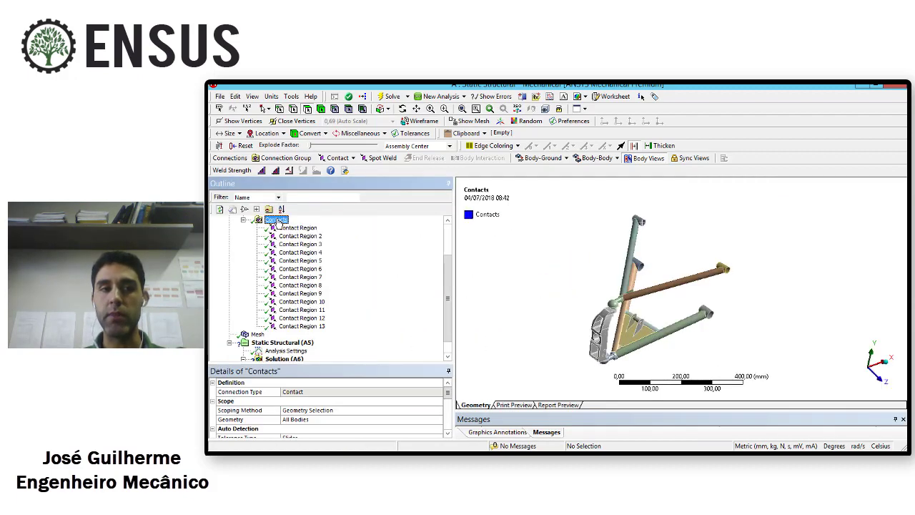
key(Delete)
key(Return)
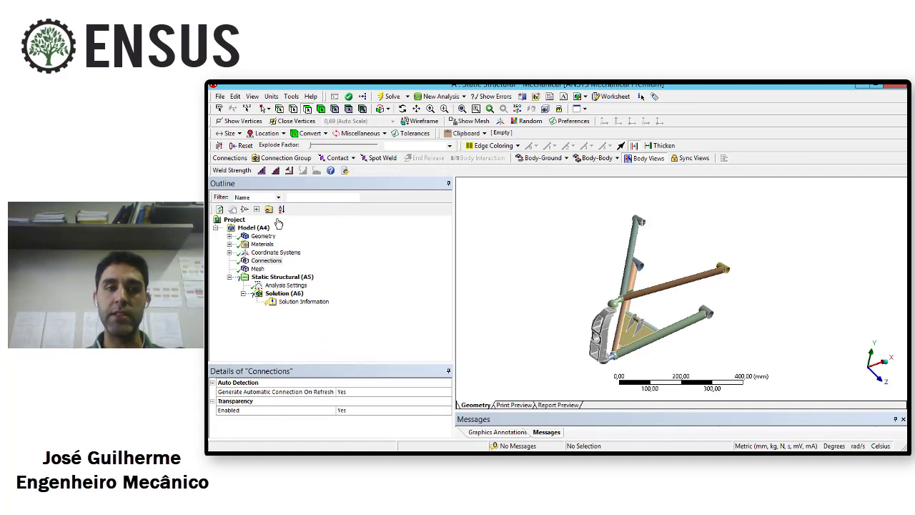
Add a new Connection Group under Connections.
click(276, 262)
middle_drag(663, 269, 595, 265)
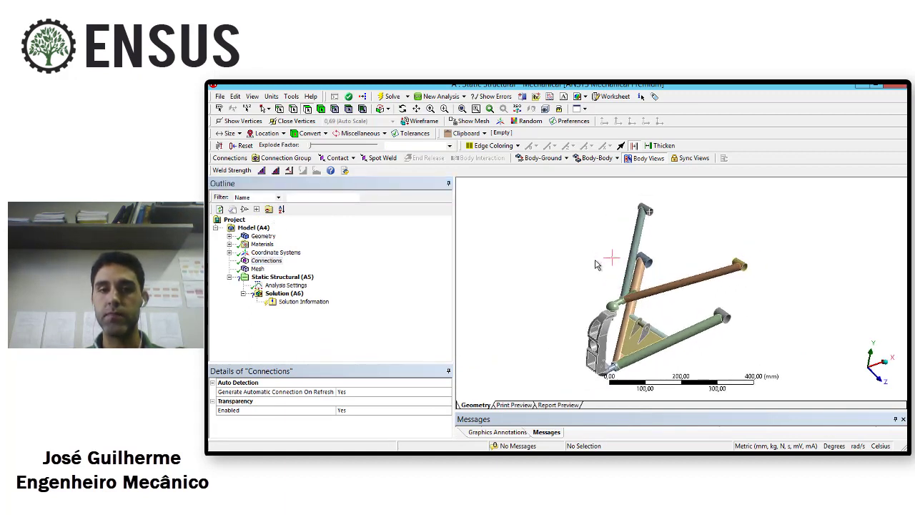
click(266, 260)
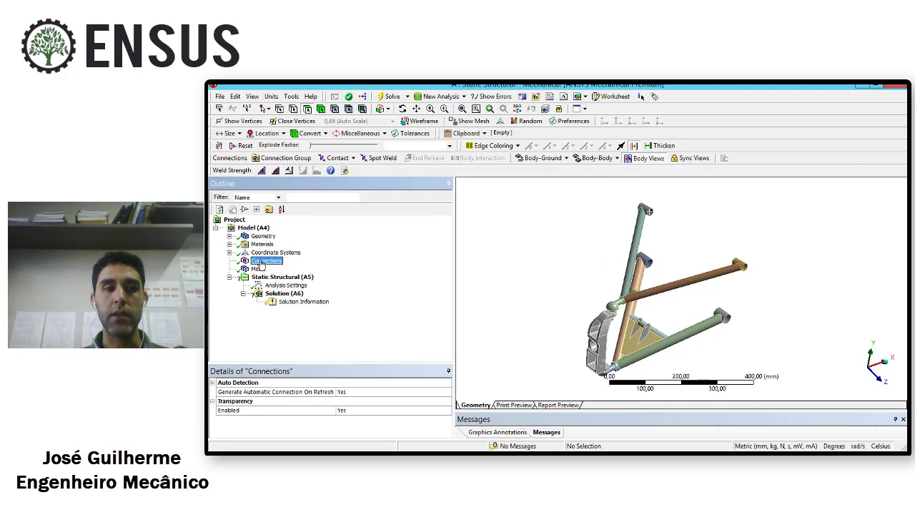
click(284, 158)
middle_drag(633, 284, 627, 299)
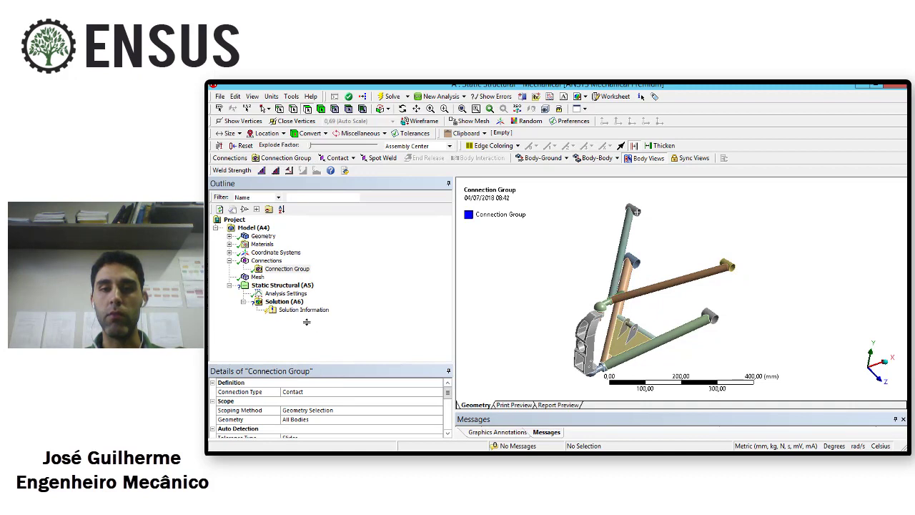
Enlarge the details area and review the Connection Group's scope and auto detection settings.
drag(307, 322, 307, 324)
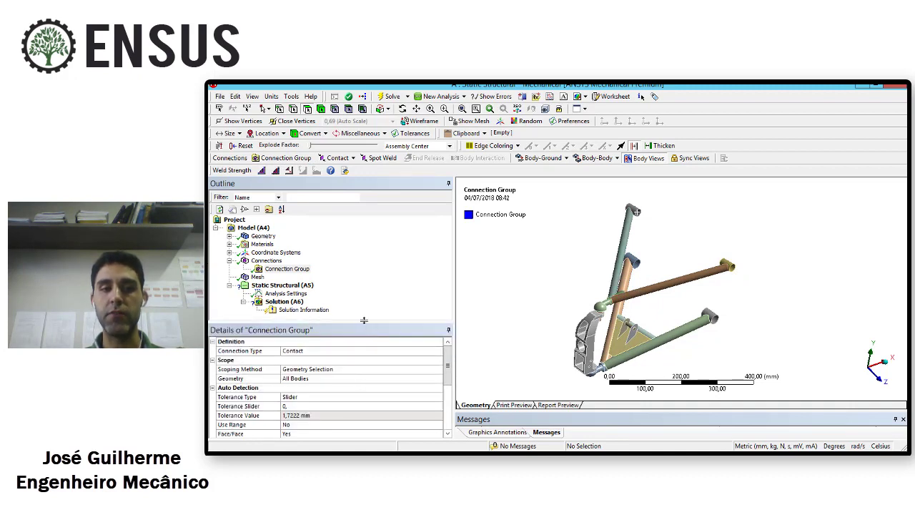
drag(364, 321, 368, 272)
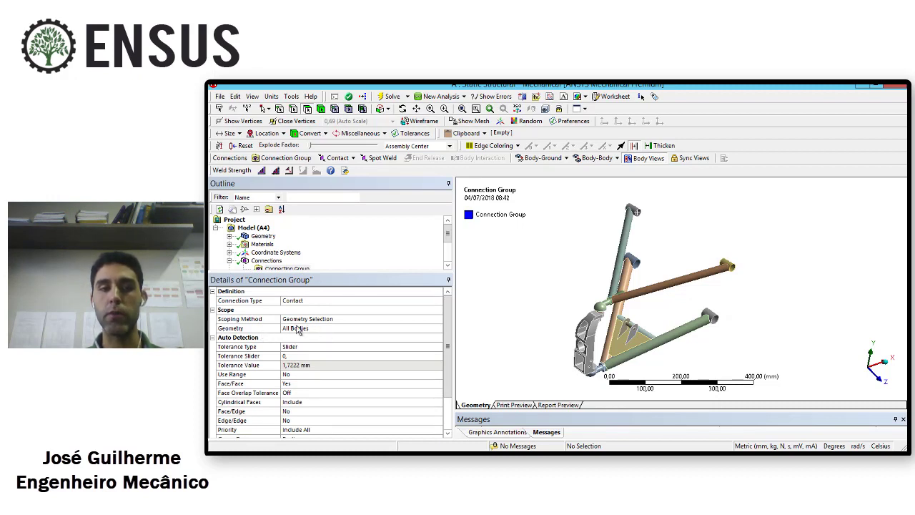
drag(449, 373, 449, 386)
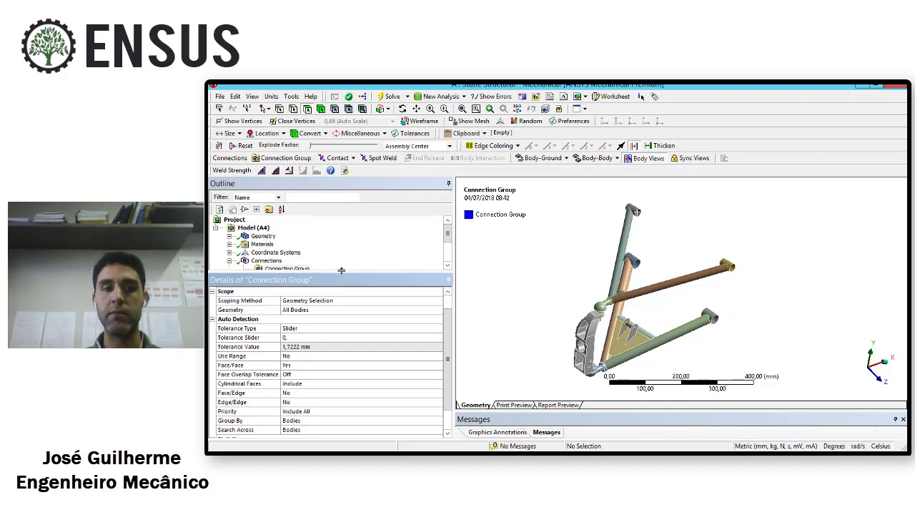
Shrink the details area and create automatic connections for the new Connection Group.
drag(341, 270, 333, 319)
right_click(291, 269)
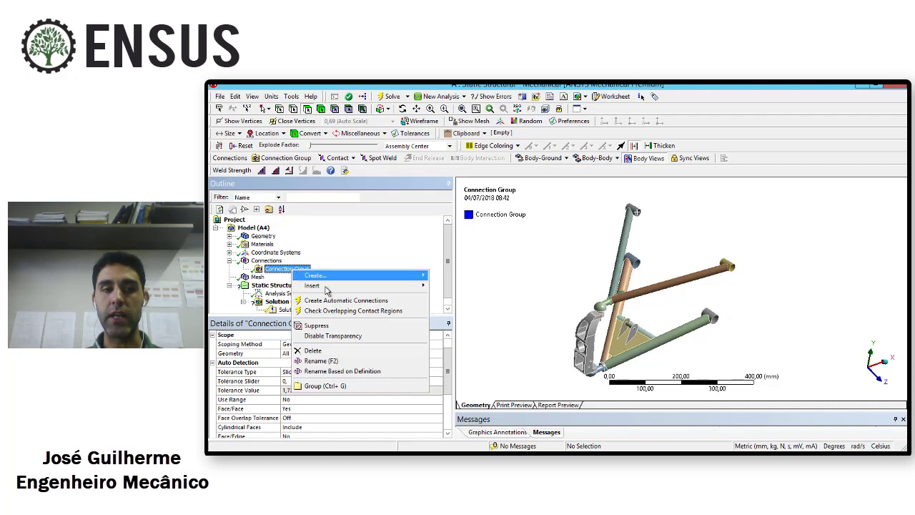
click(327, 300)
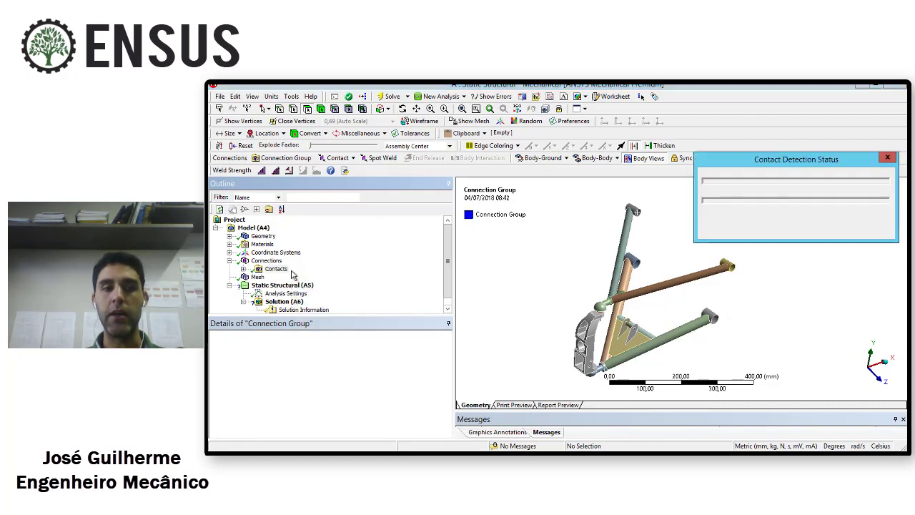
Expand the Contacts group and examine the bodies paired in Contact Region and Contact Region 2.
click(243, 269)
click(294, 228)
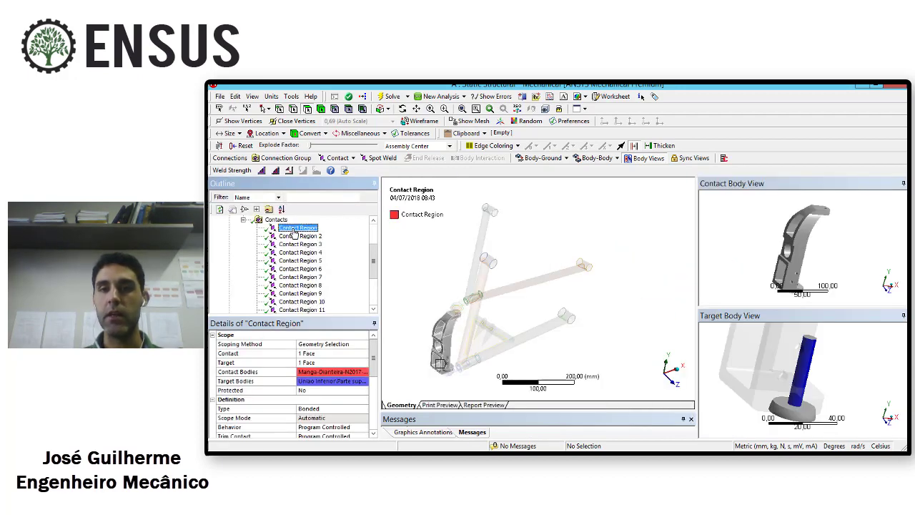
ctrl+middle_drag(439, 271, 467, 256)
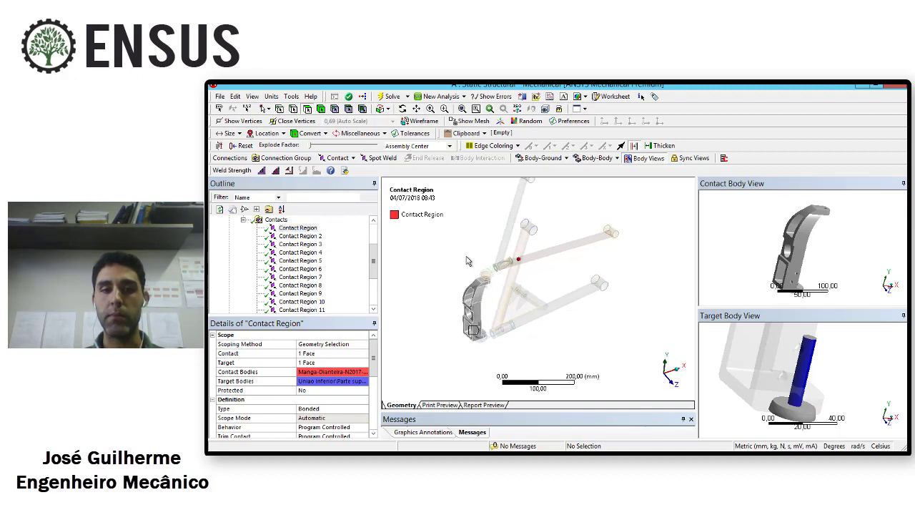
scroll(477, 319, up, 3)
ctrl+middle_drag(476, 319, 515, 342)
scroll(526, 278, up, 2)
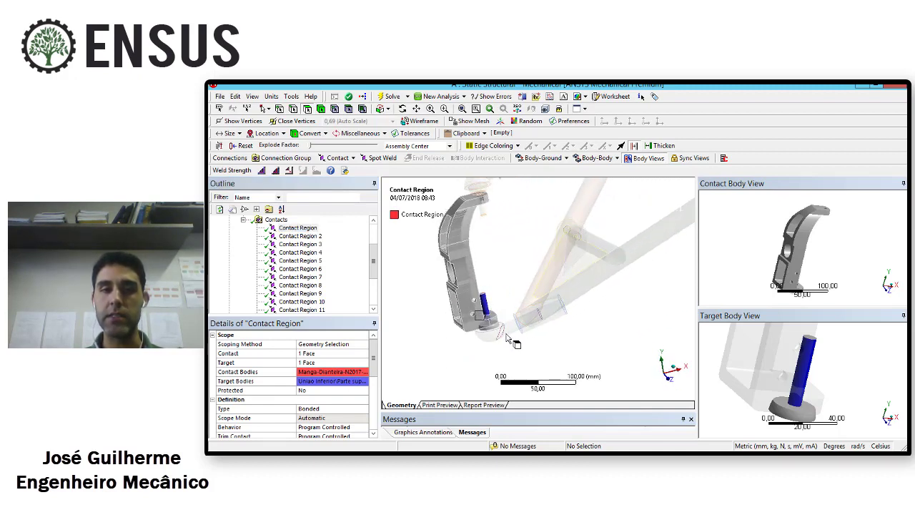
scroll(514, 342, up, 1)
click(299, 236)
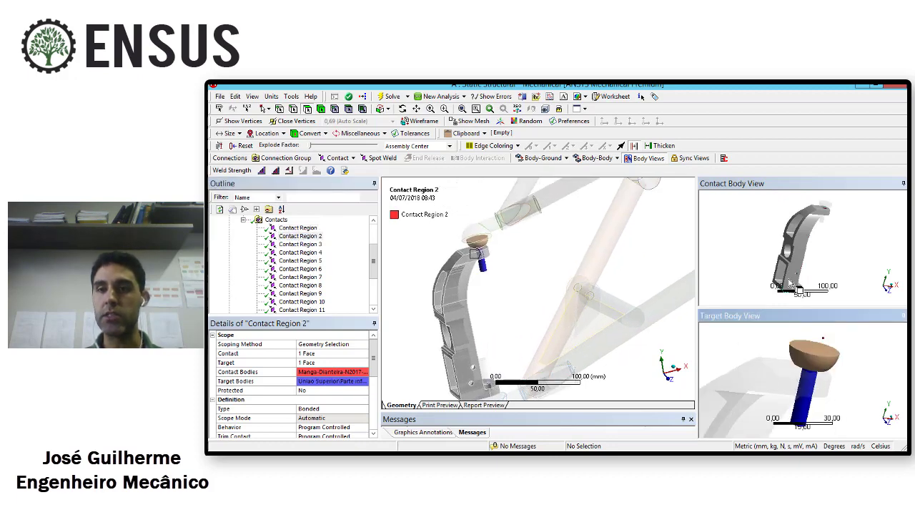
Inspect and delete Contact Region 3 and Contact Region 4, which join the lower arm's bushing to its tubes.
click(291, 245)
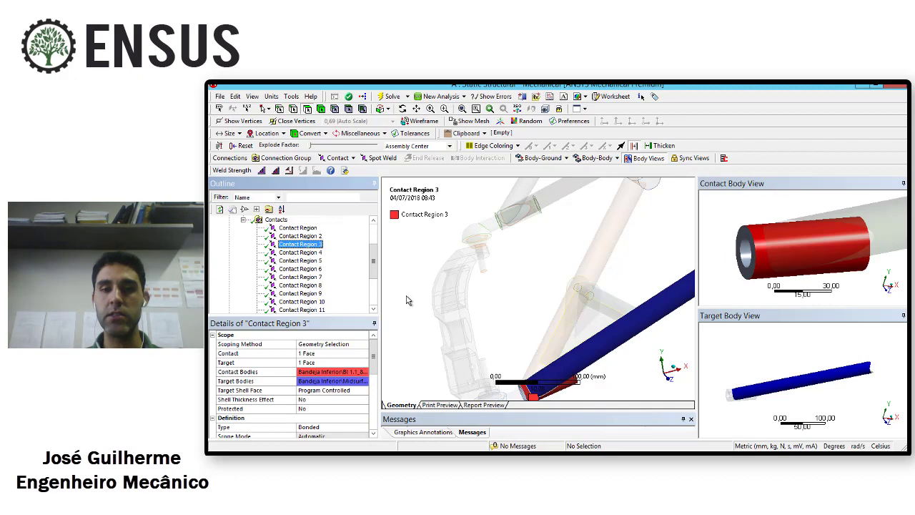
middle_drag(513, 305, 545, 323)
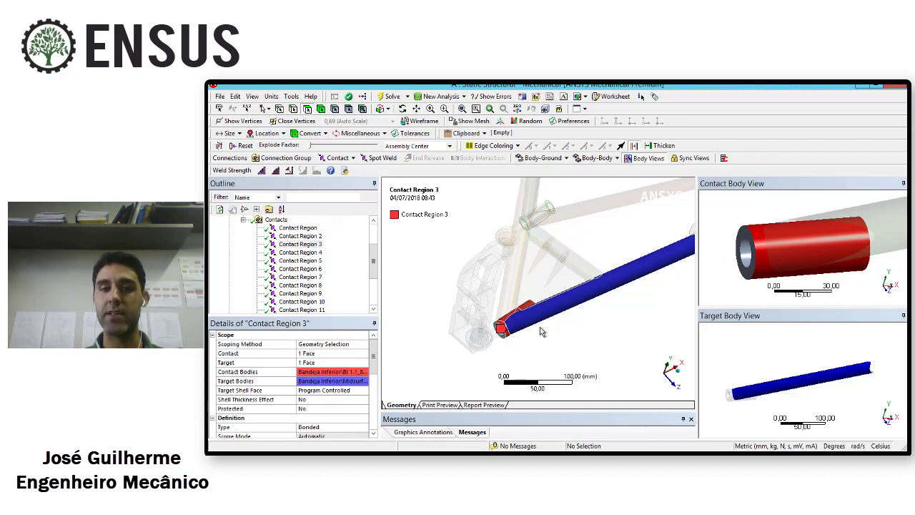
middle_drag(526, 308, 535, 329)
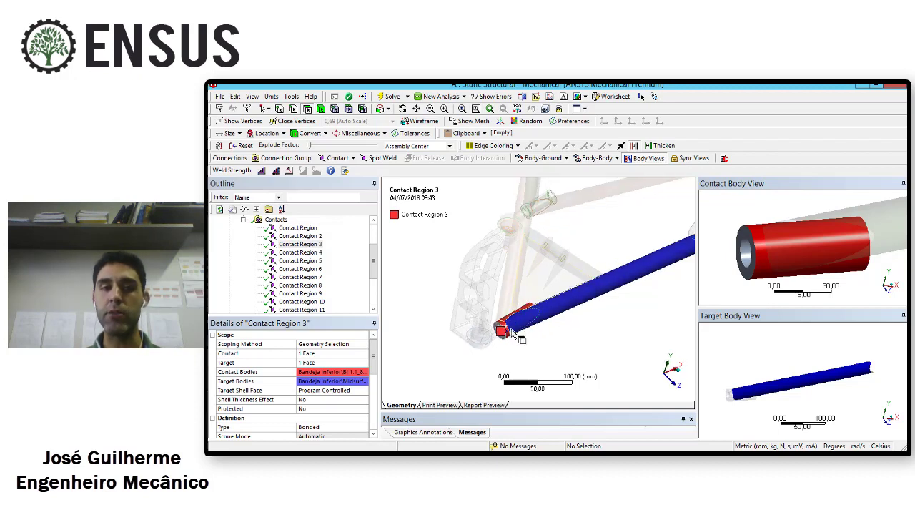
click(303, 244)
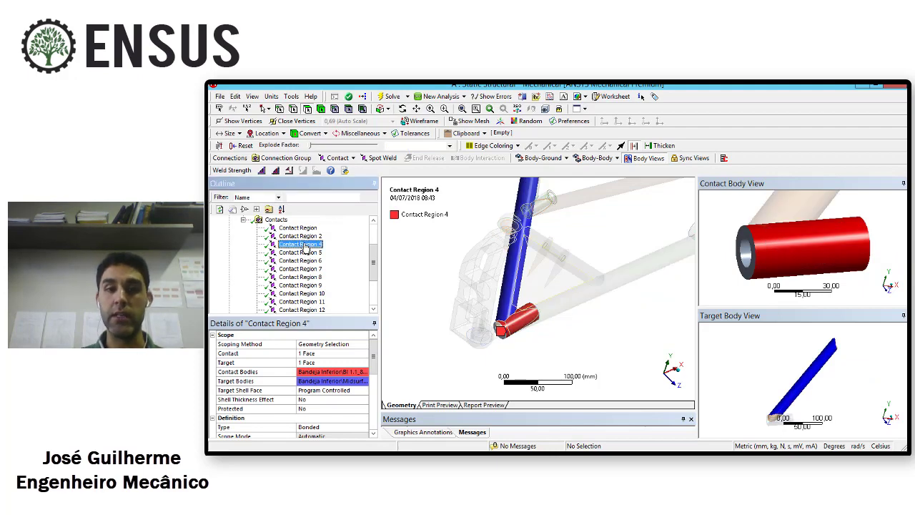
key(Delete)
key(Return)
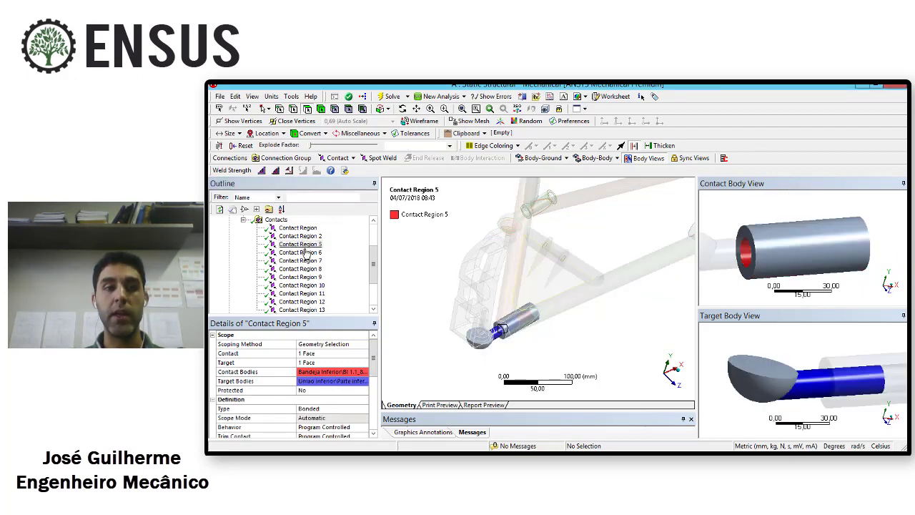
Check Contact Region 5, then delete Contact Region 6 and Contact Region 7 between the damper pin and its lugs.
click(303, 245)
click(303, 253)
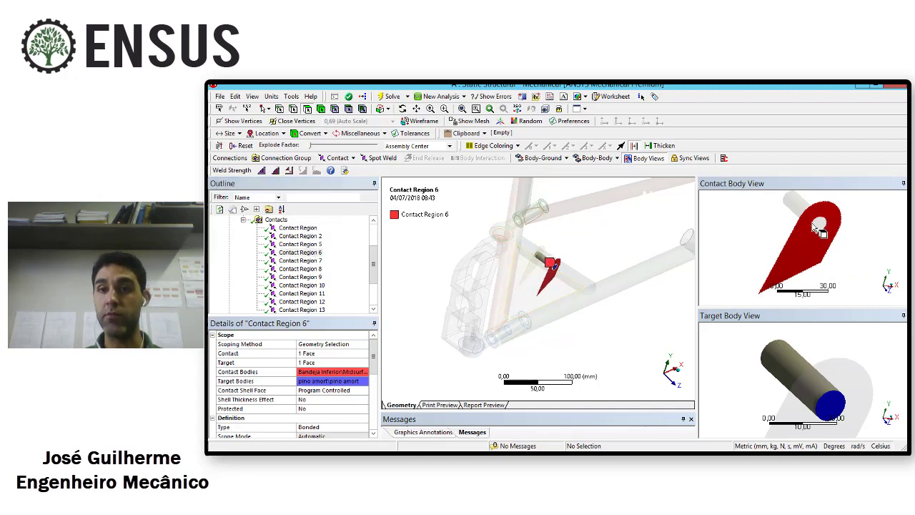
click(315, 253)
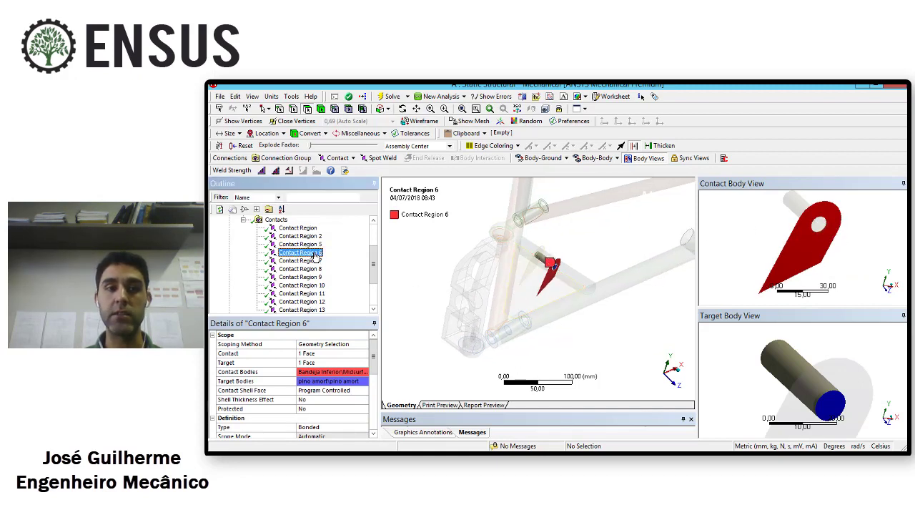
key(Delete)
key(Return)
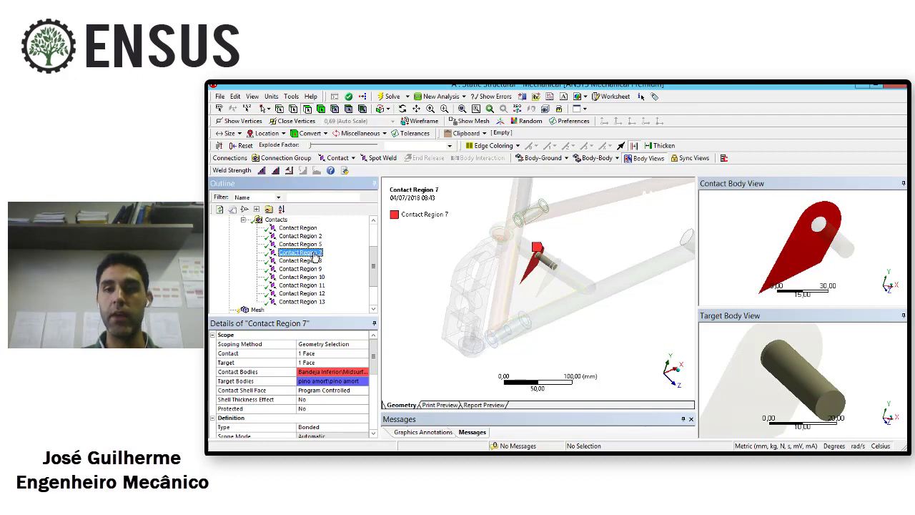
key(Delete)
key(Return)
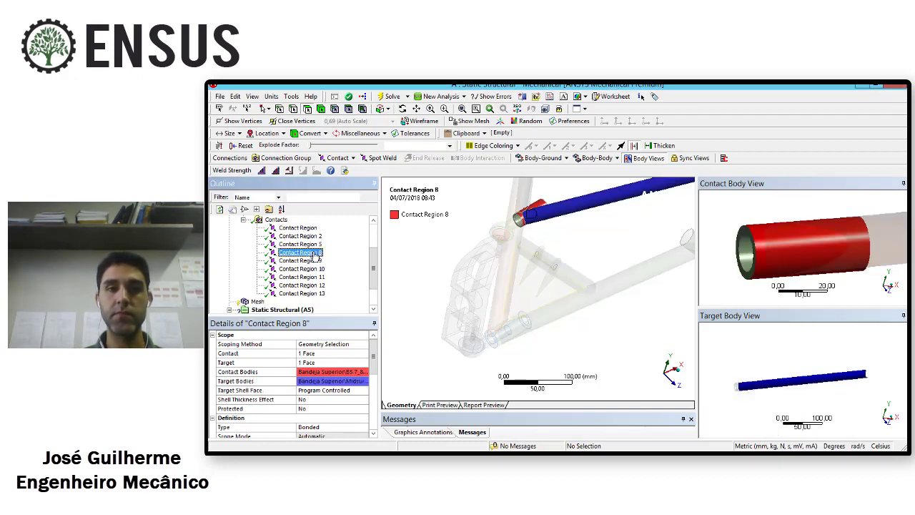
Delete Contact Region 8 and Contact Region 9 between the upper arm's bushing and its tubes.
key(Delete)
key(Return)
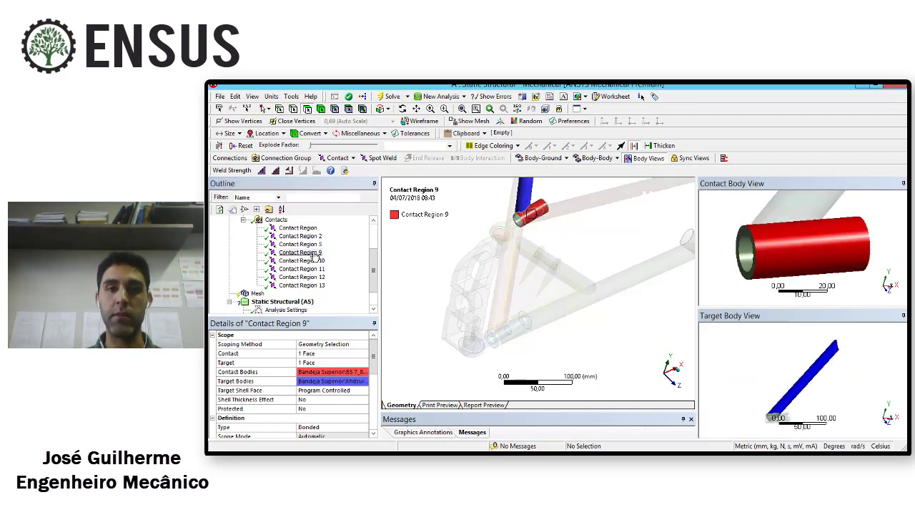
key(Delete)
key(Return)
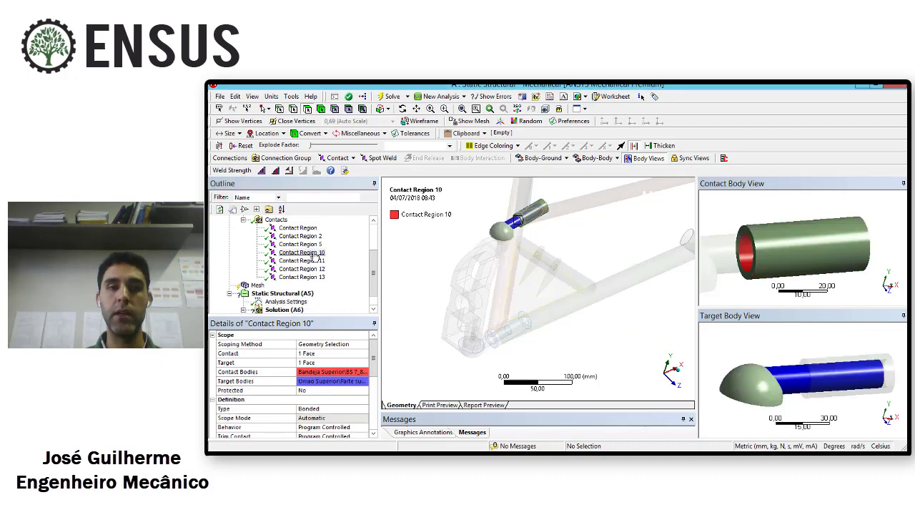
Inspect and delete Contact Region 11 between the upper arm tube and its end sleeve.
click(312, 262)
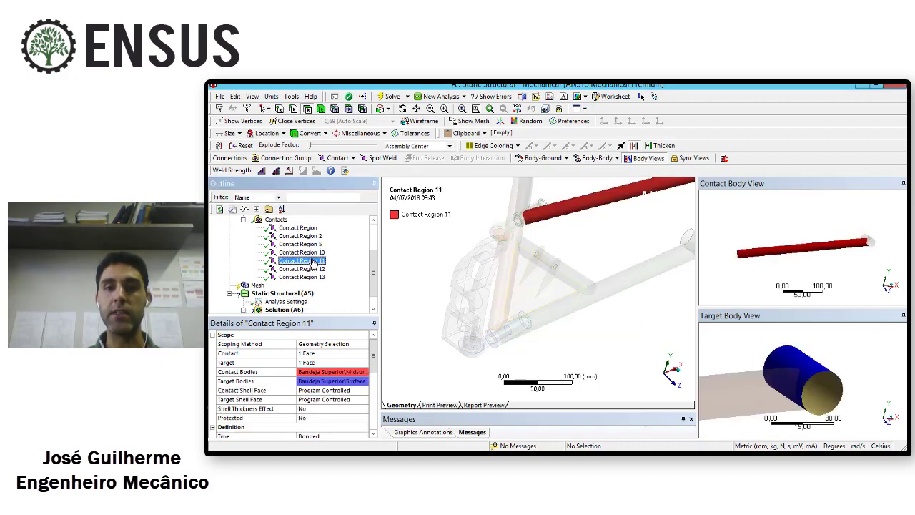
ctrl+middle_drag(629, 228, 591, 321)
scroll(546, 309, down, 2)
click(304, 262)
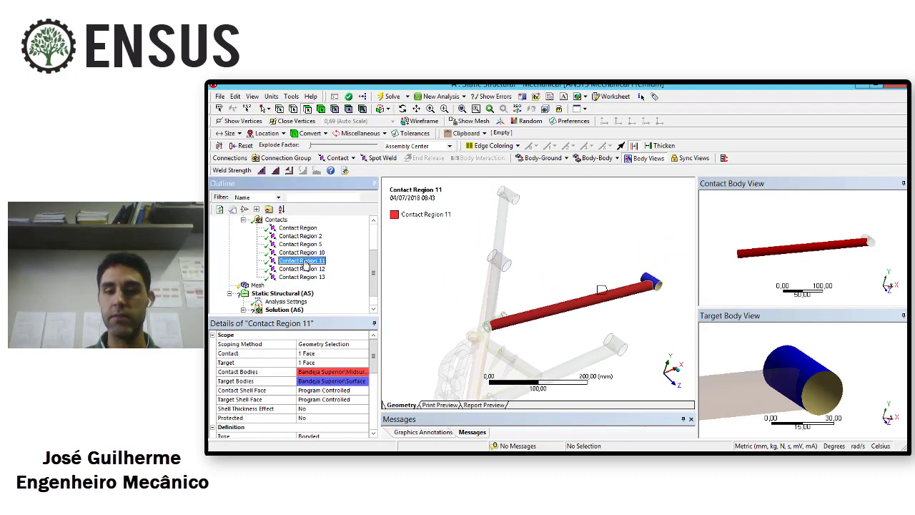
key(Delete)
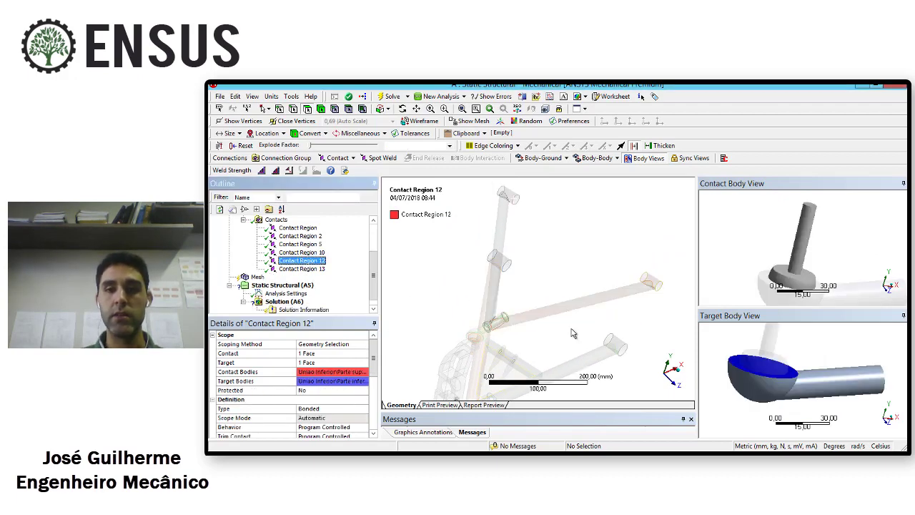
Inspect the lower ball joint's contact and delete Contact Region 12 and Contact Region 13 at the two ball joints.
ctrl+middle_drag(562, 248, 574, 234)
middle_drag(538, 346, 514, 304)
scroll(527, 361, up, 3)
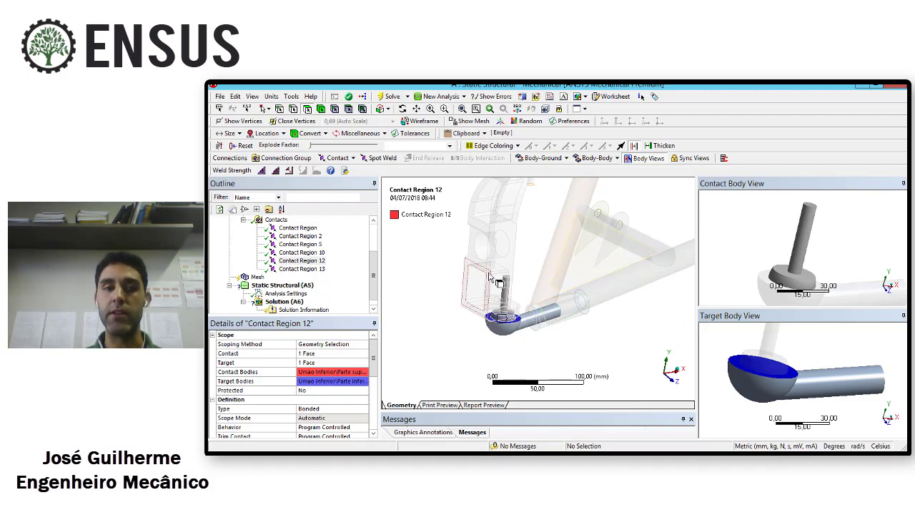
scroll(500, 286, down, 2)
ctrl+middle_drag(523, 294, 507, 303)
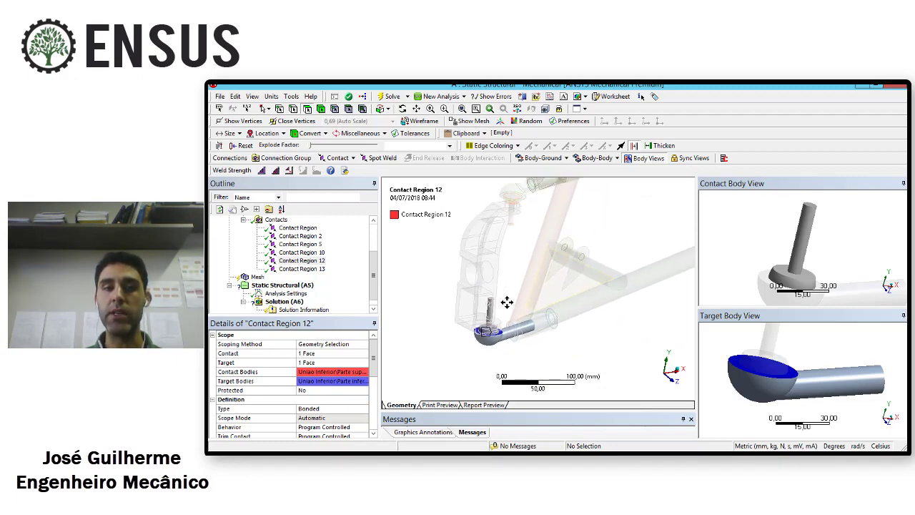
scroll(509, 305, down, 2)
click(311, 264)
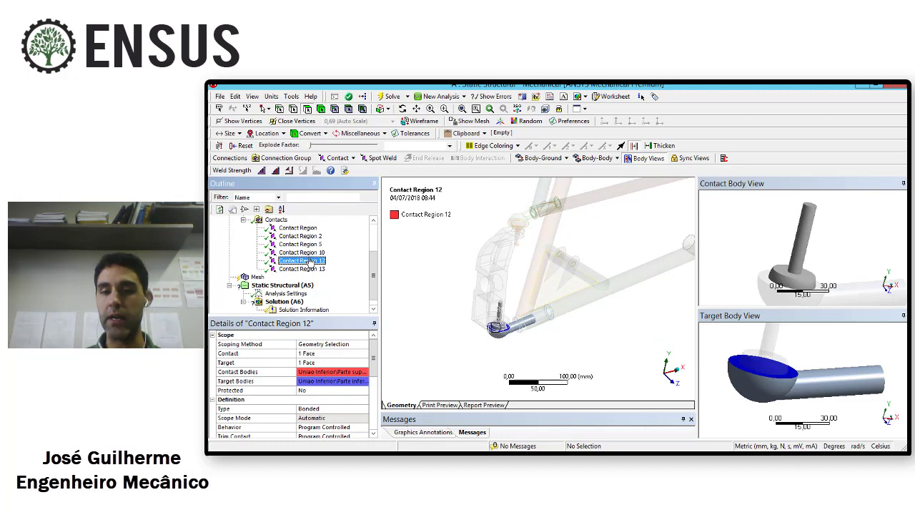
key(Delete)
key(Return)
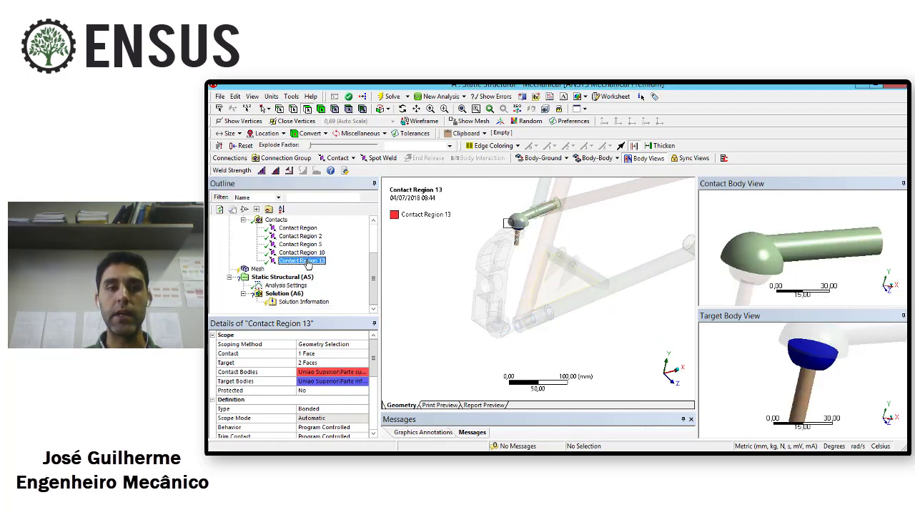
key(Delete)
key(Return)
Add a second Connection Group under Connections.
ctrl+middle_drag(740, 251, 658, 267)
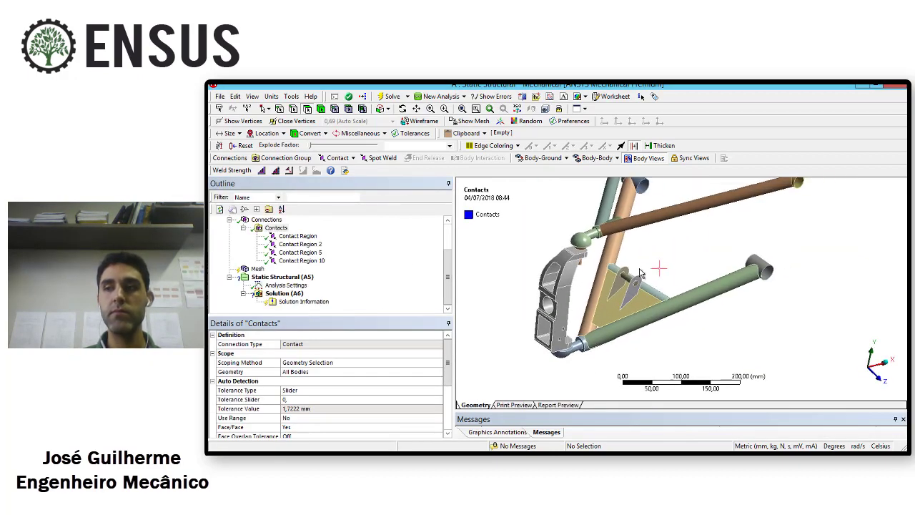
scroll(636, 274, up, 3)
scroll(625, 274, down, 5)
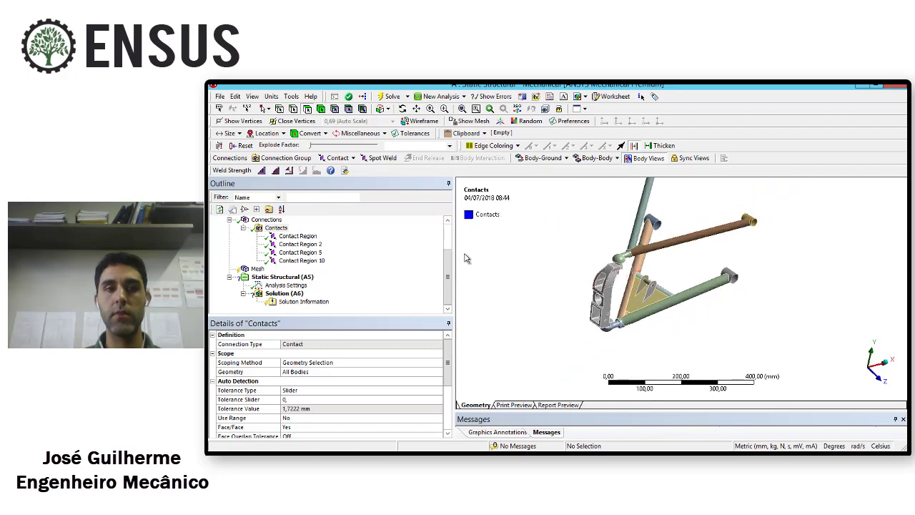
click(266, 219)
click(286, 158)
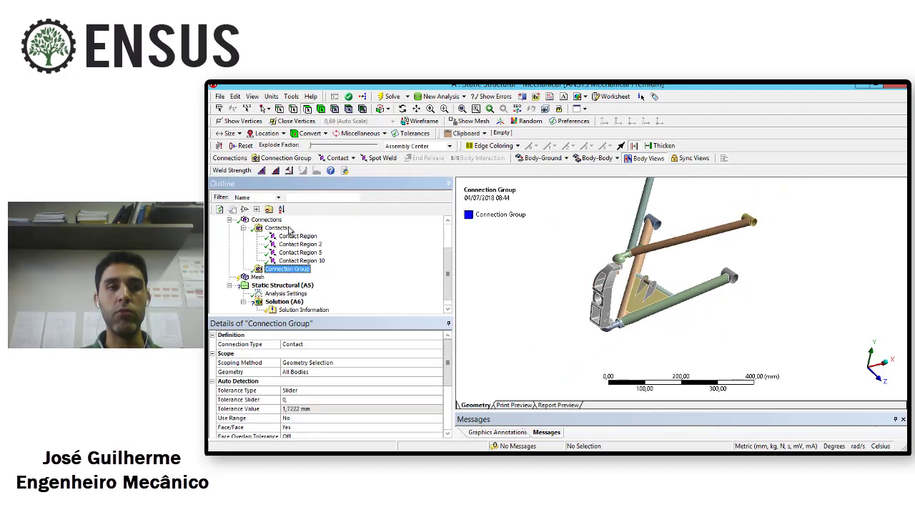
Set the new Connection Group's auto detection to Face/Face No and Face/Edge Yes.
drag(349, 316, 348, 262)
drag(449, 341, 449, 356)
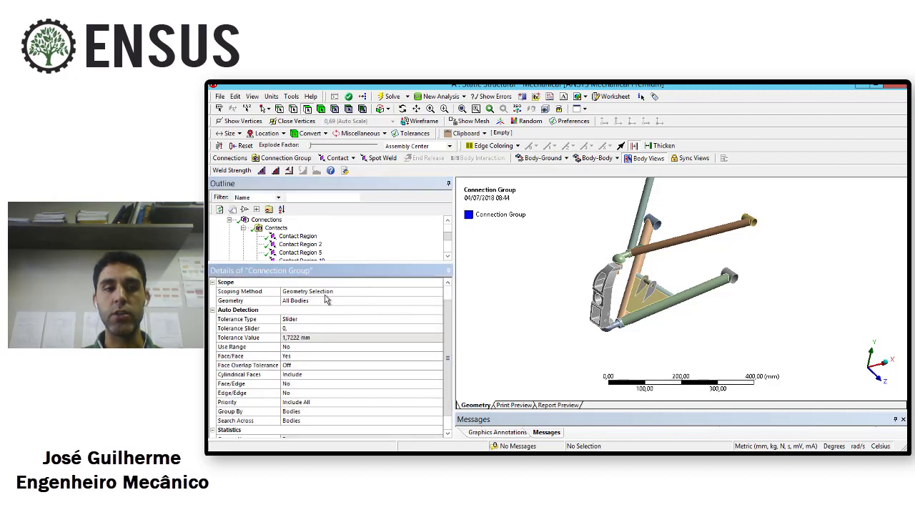
click(309, 358)
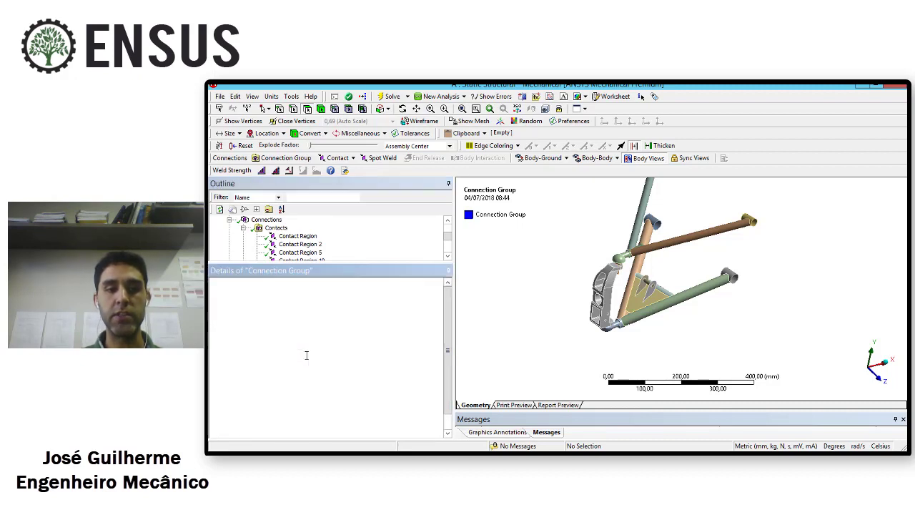
click(438, 377)
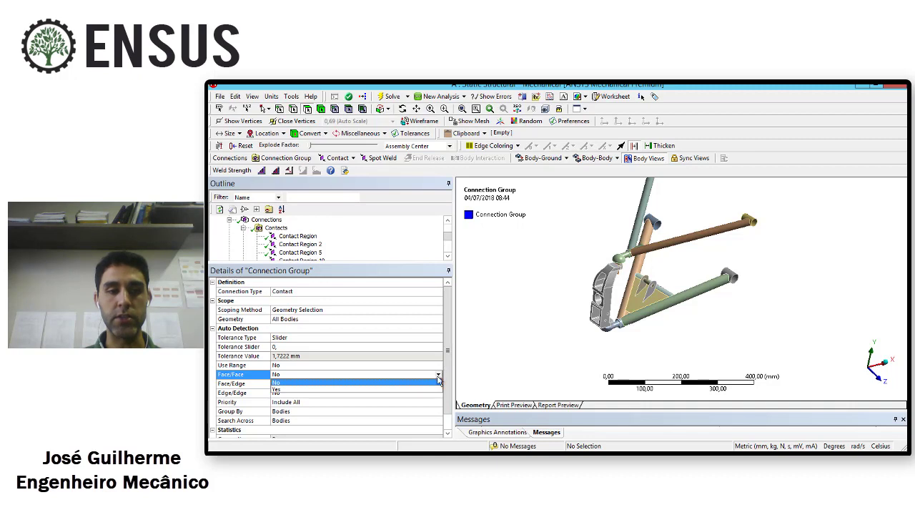
click(438, 381)
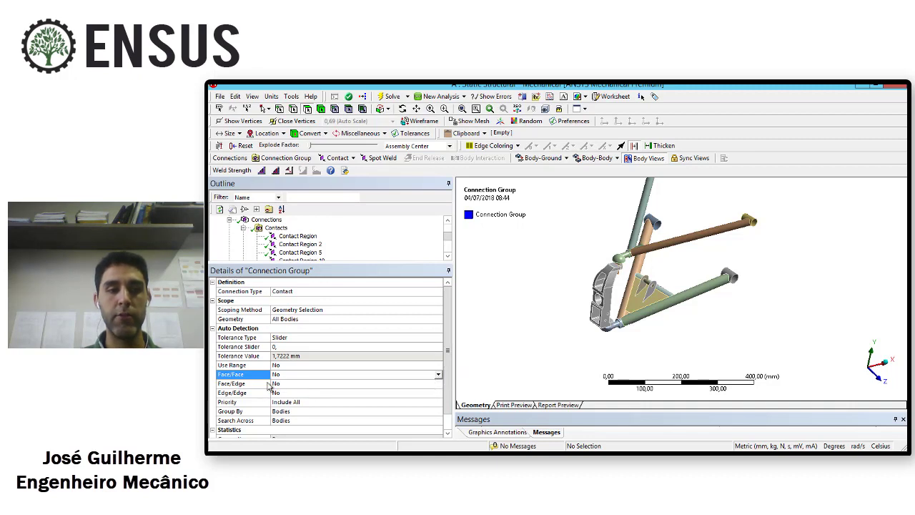
click(321, 384)
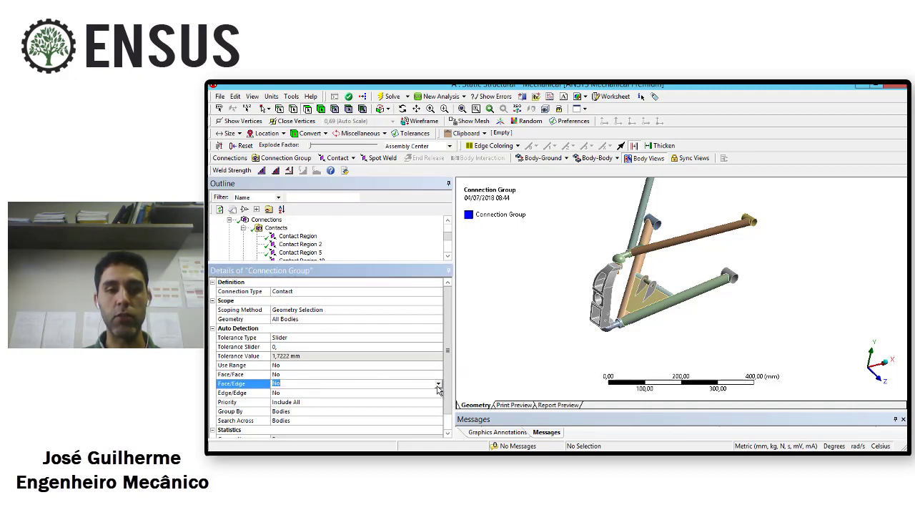
click(439, 384)
click(344, 400)
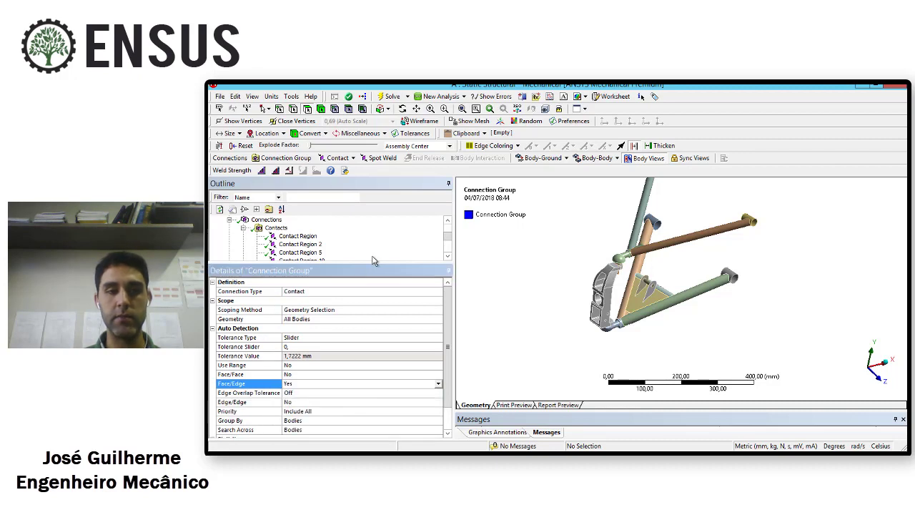
Create automatic connections for the second Connection Group.
drag(362, 317, 362, 319)
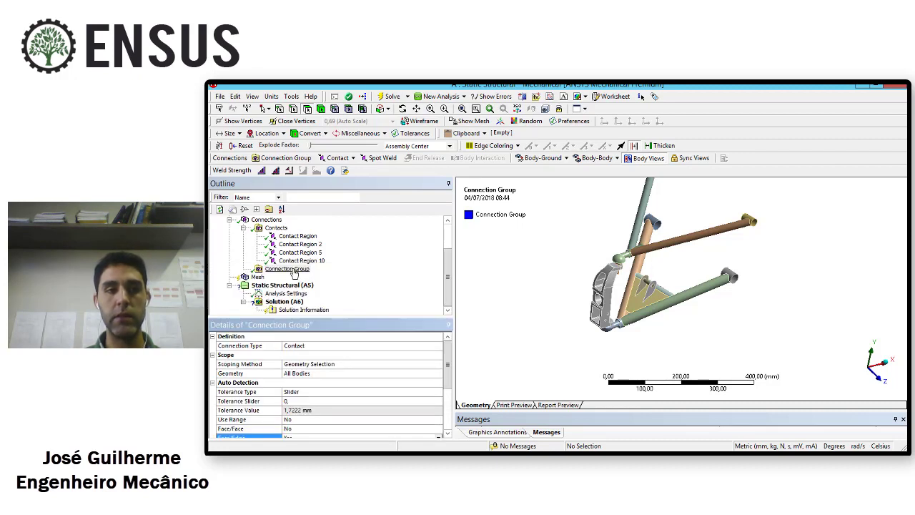
right_click(294, 272)
click(351, 299)
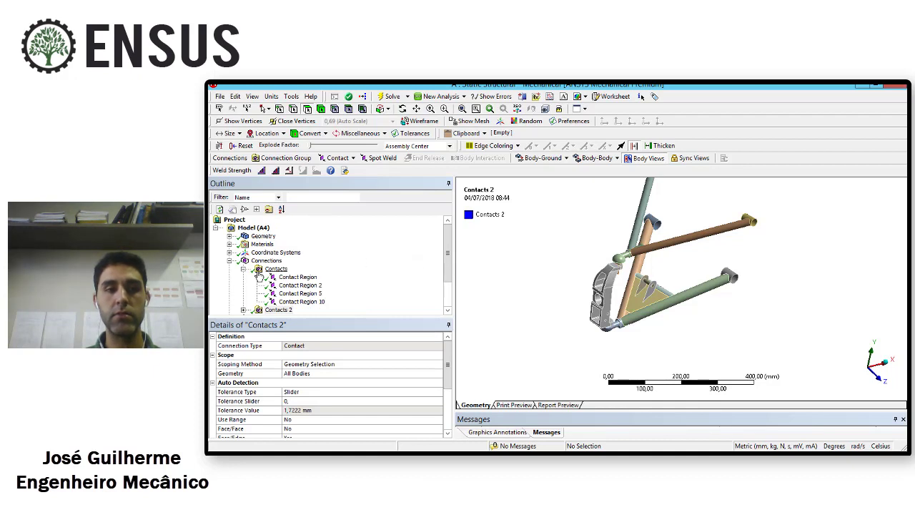
Expand Contacts 2, inspect its first Contact Region between the knuckle and the lower ball joint pin, and delete it.
click(244, 268)
click(243, 277)
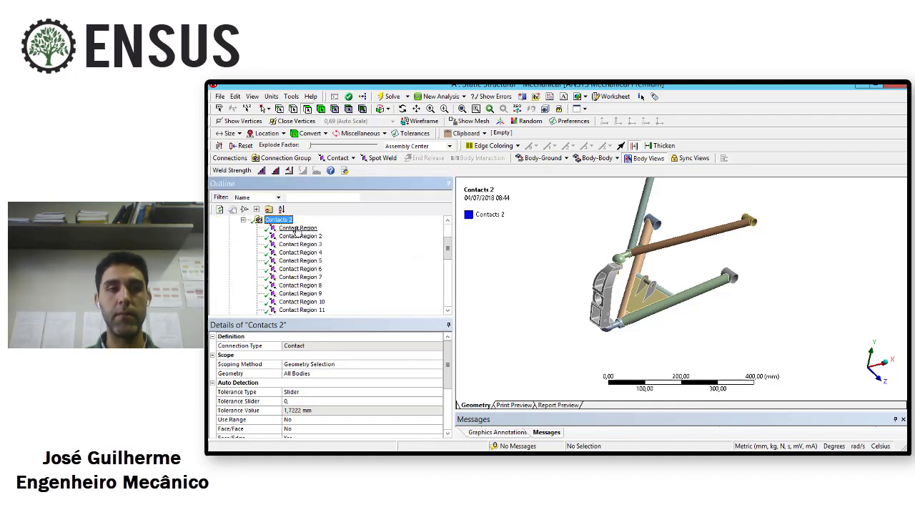
click(297, 227)
ctrl+middle_drag(565, 251, 584, 269)
scroll(510, 315, up, 3)
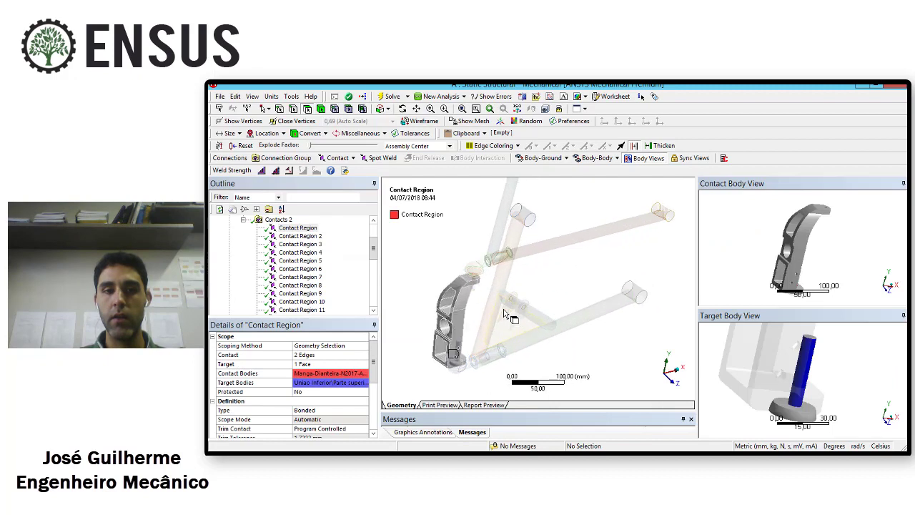
scroll(805, 243, up, 5)
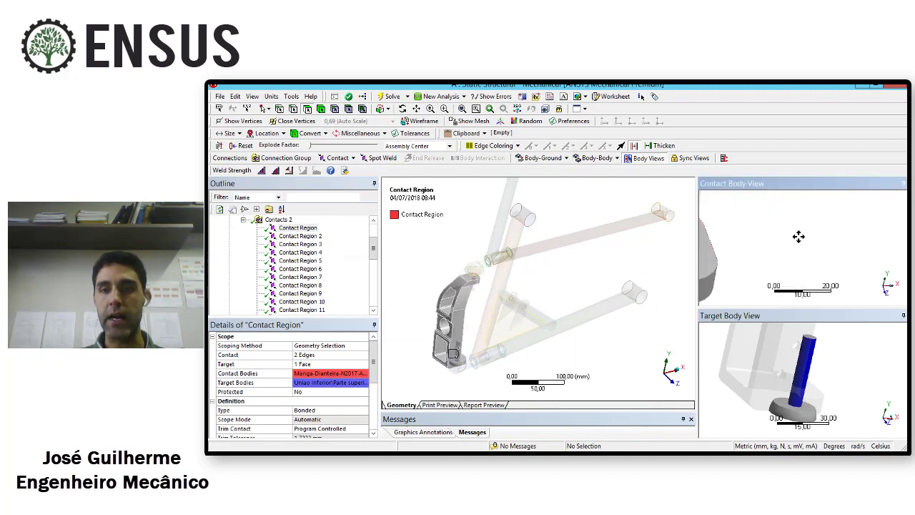
scroll(835, 235, down, 3)
click(301, 228)
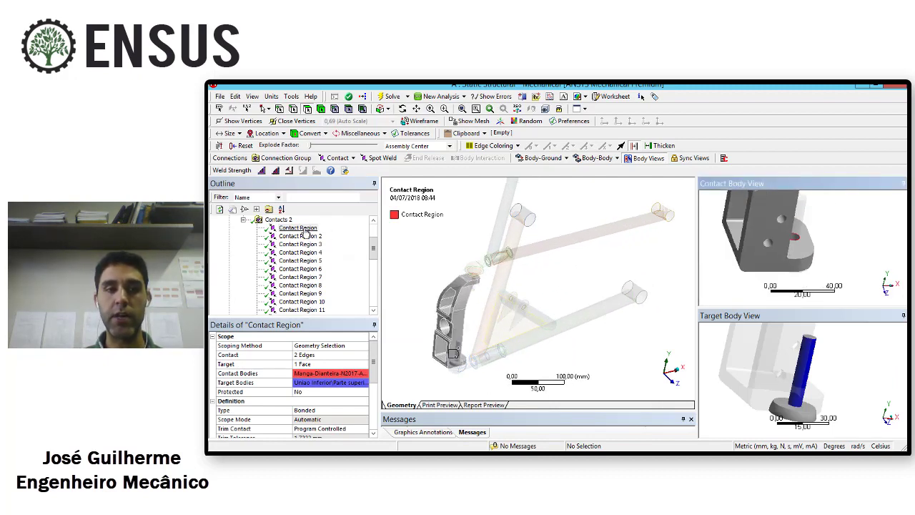
key(Delete)
key(Return)
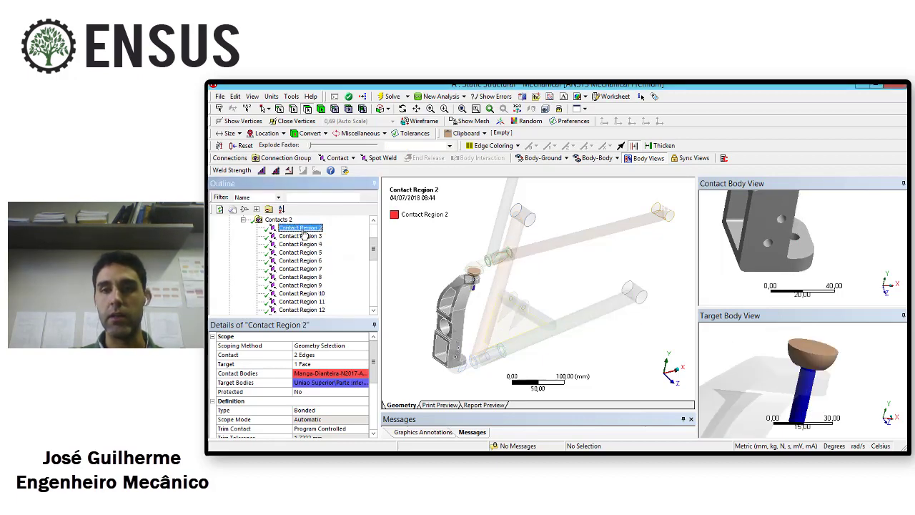
Delete Contact Region 2 at the upper ball joint pin and Contact Region 3 at the lower arm's threaded sleeve.
key(Delete)
key(Return)
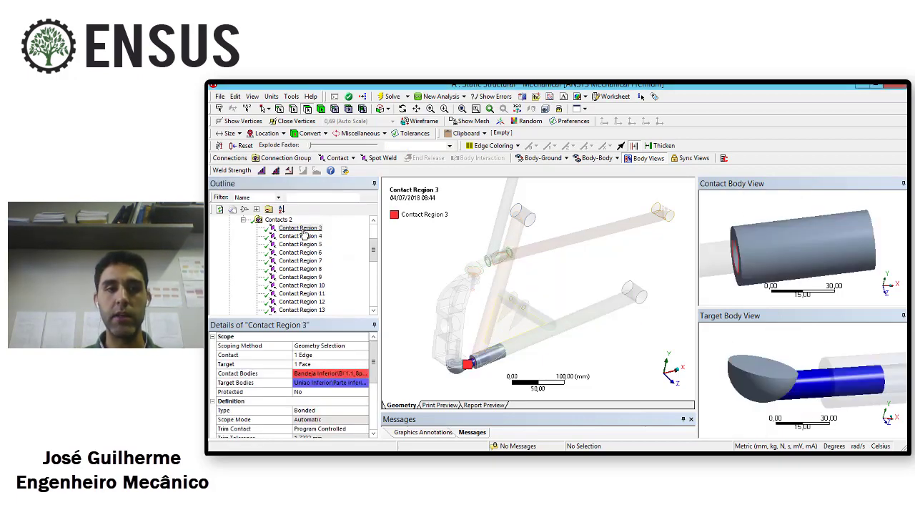
key(Delete)
key(Return)
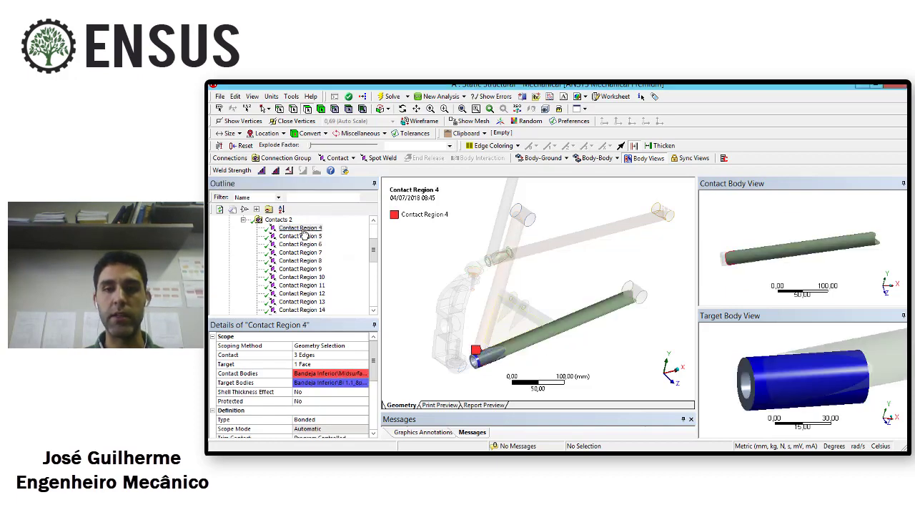
Inspect Contact Region 4 and delete Contact Region 5, the edge contact between the two lower arm tubes.
middle_drag(543, 330, 524, 368)
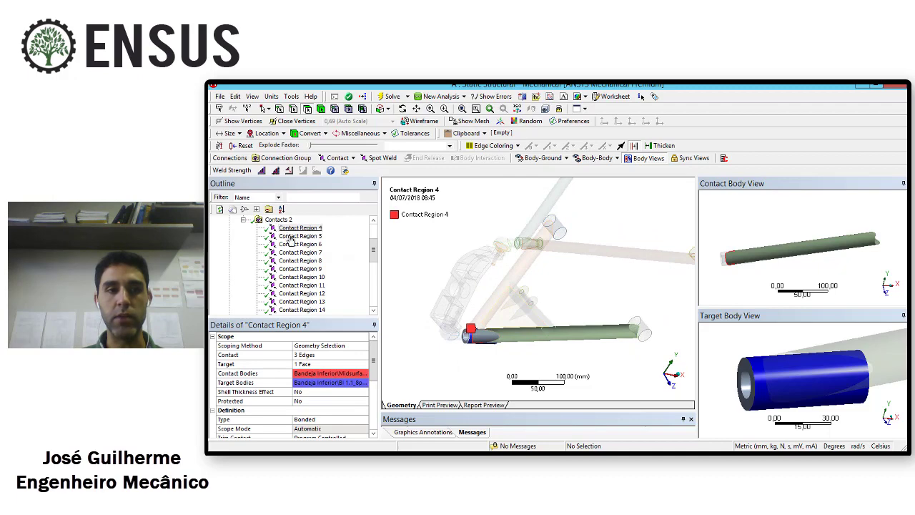
click(300, 236)
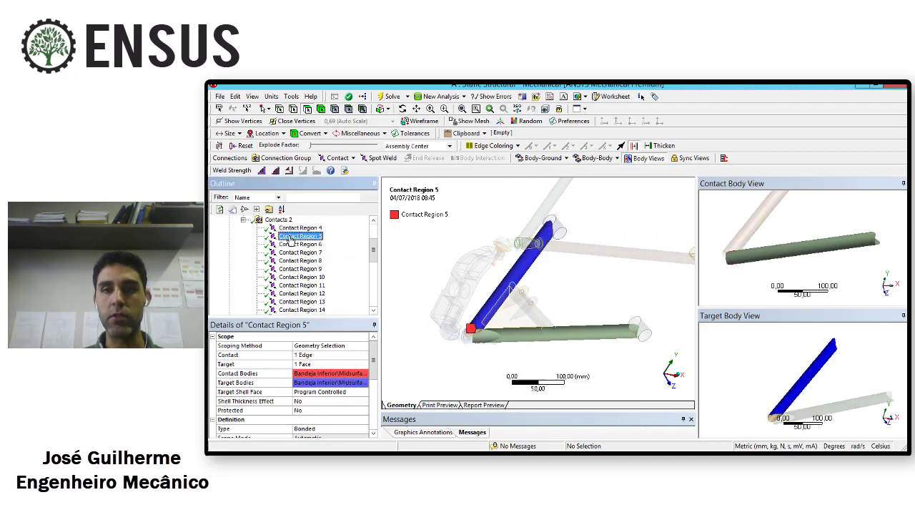
middle_drag(751, 243, 808, 249)
scroll(779, 241, up, 2)
scroll(796, 251, up, 2)
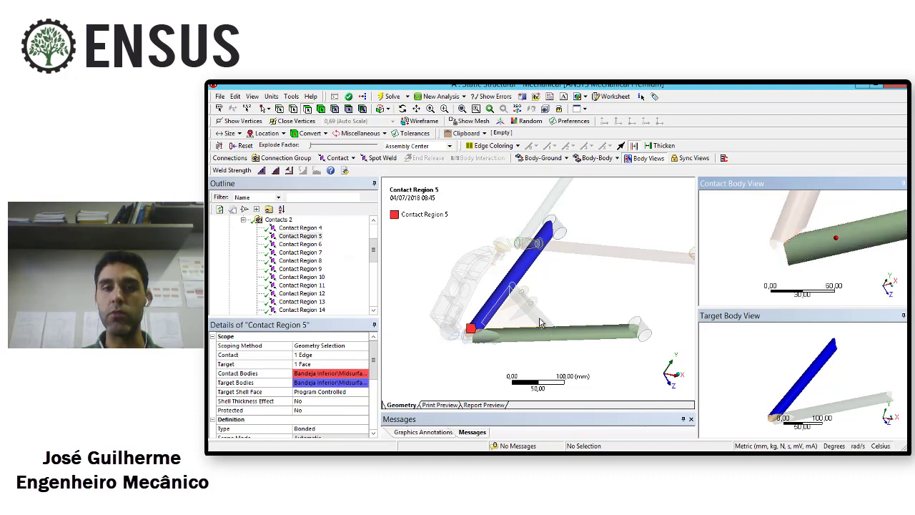
middle_drag(493, 338, 475, 333)
key(Delete)
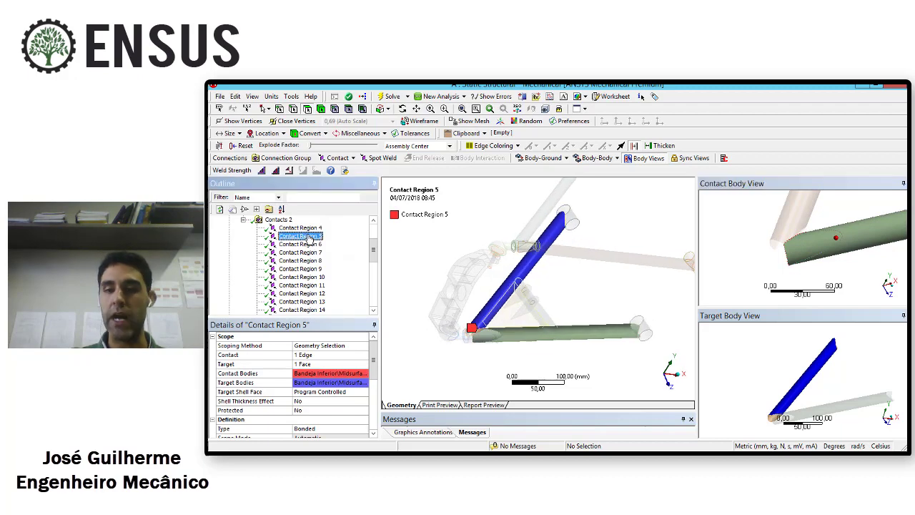
click(306, 237)
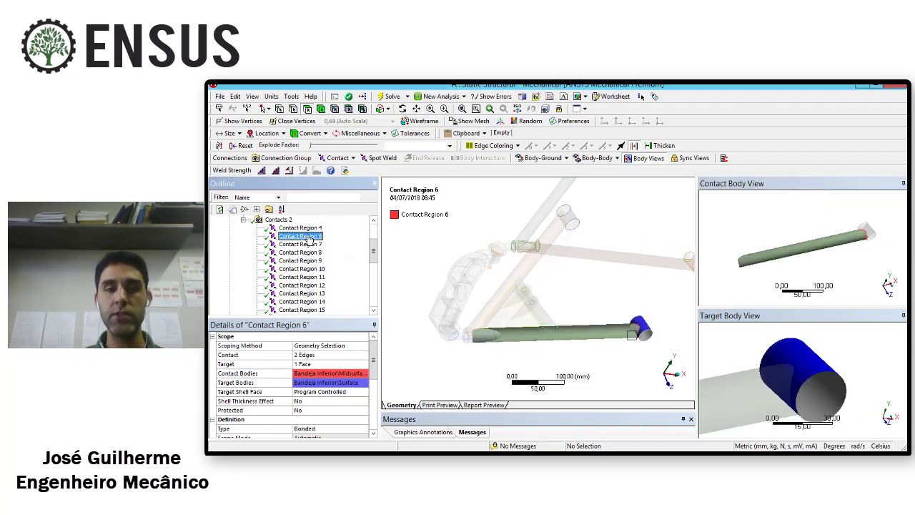
Check Contact Region 7 and delete Contact Region 8, the second edge contact between the two lower arm tubes.
click(301, 245)
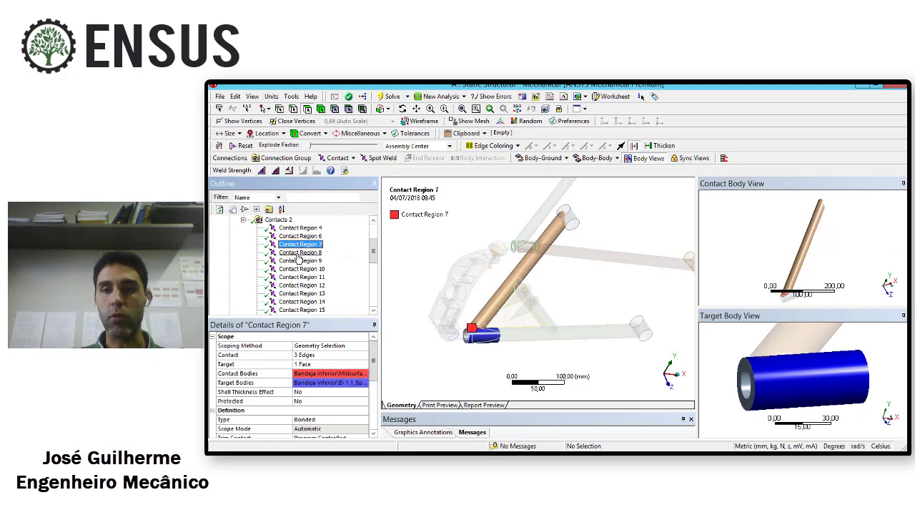
click(301, 253)
key(Delete)
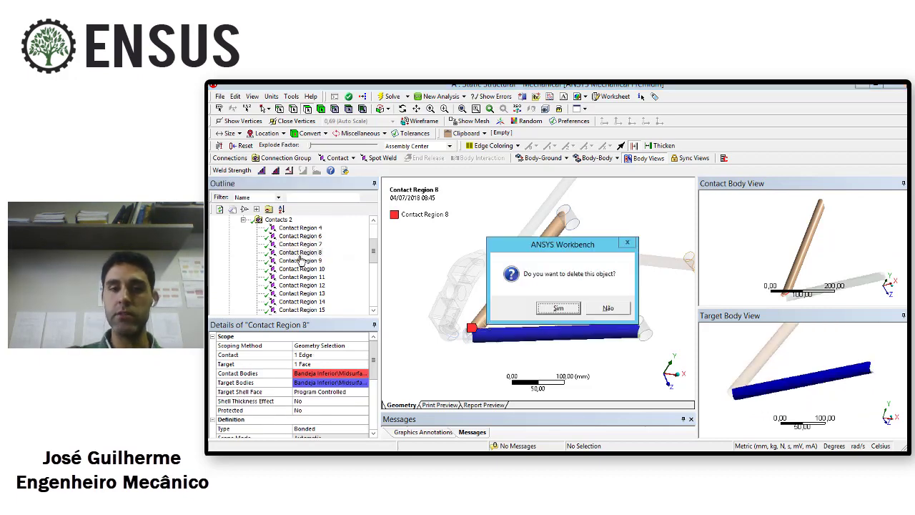
key(Return)
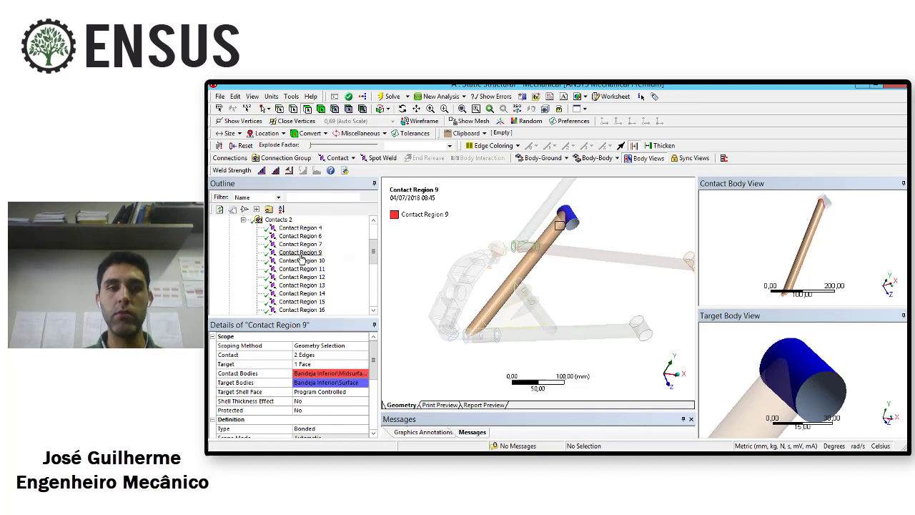
Examine the contact and target bodies of Contact Regions 10 to 18 on the lower arm's brace, gusset plate and shock mount.
click(301, 261)
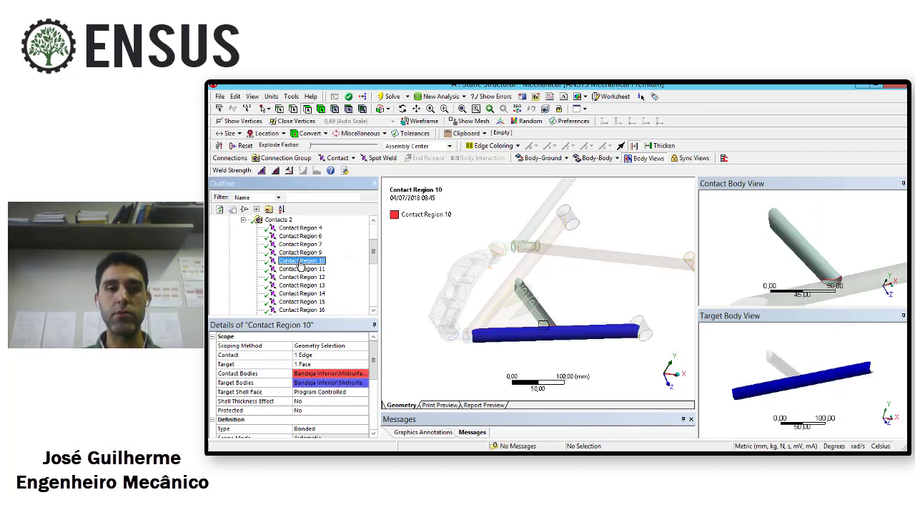
click(299, 270)
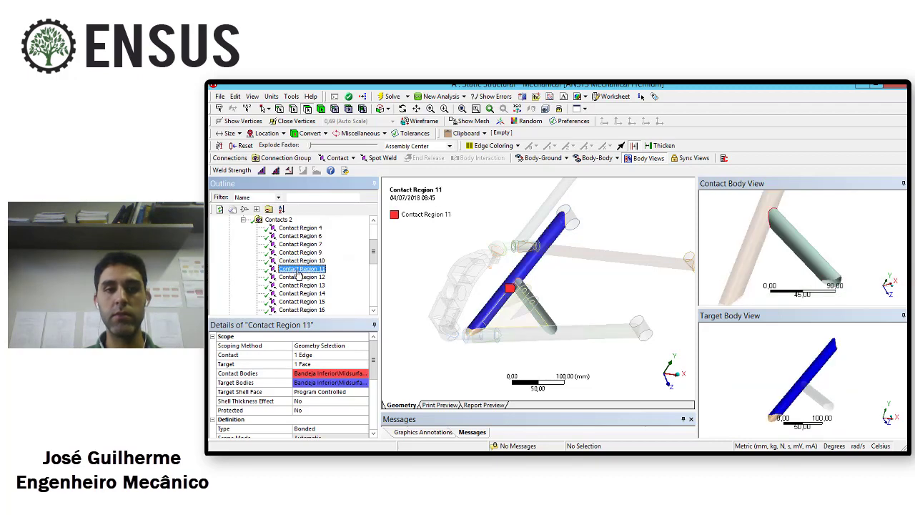
click(295, 278)
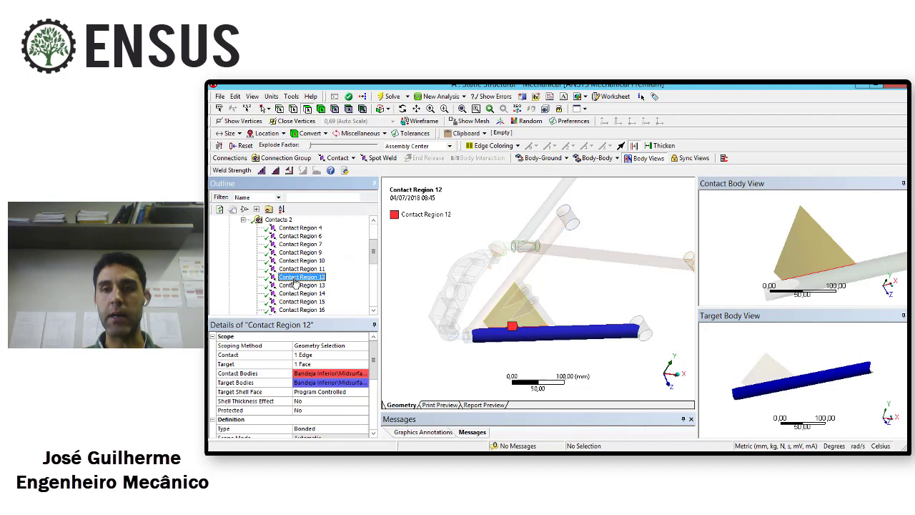
click(299, 286)
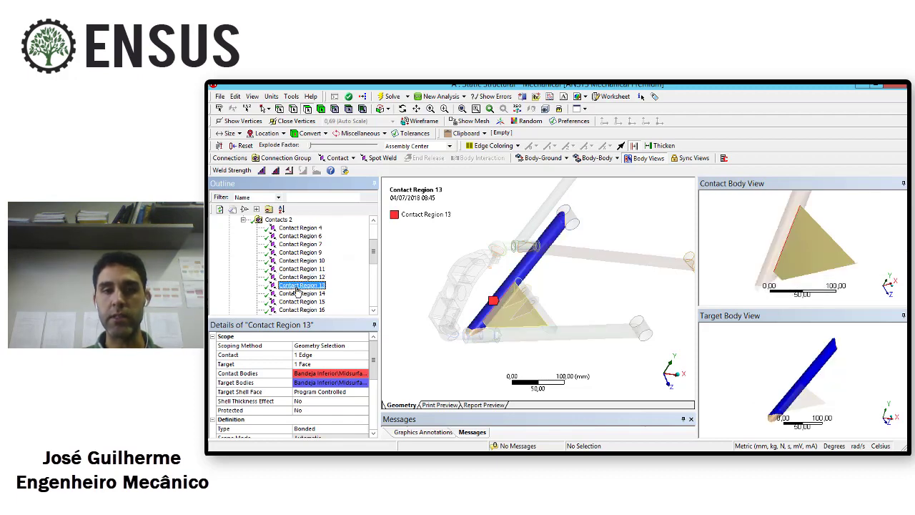
click(299, 294)
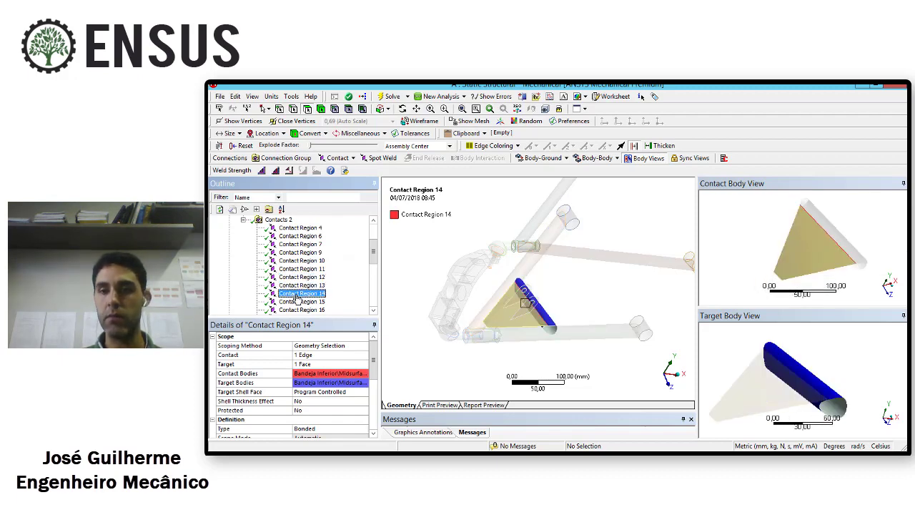
scroll(299, 299, down, 1)
click(299, 279)
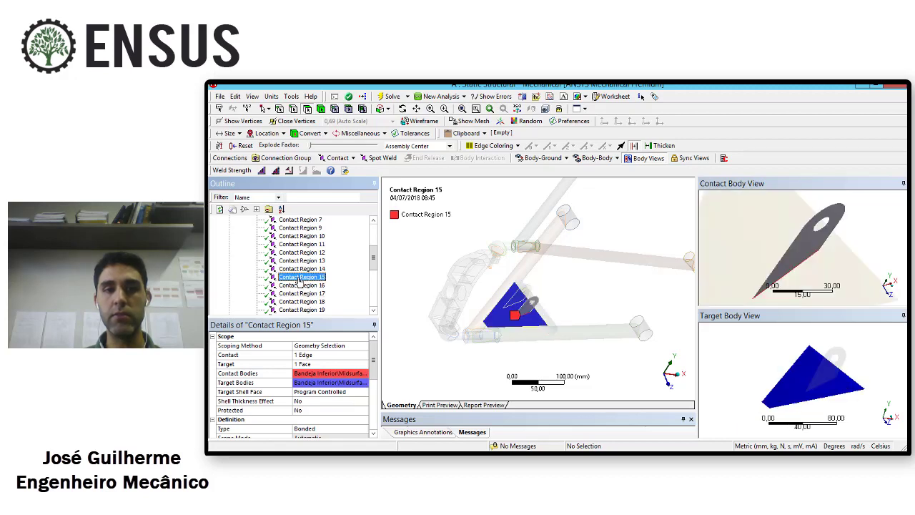
middle_drag(476, 296, 481, 274)
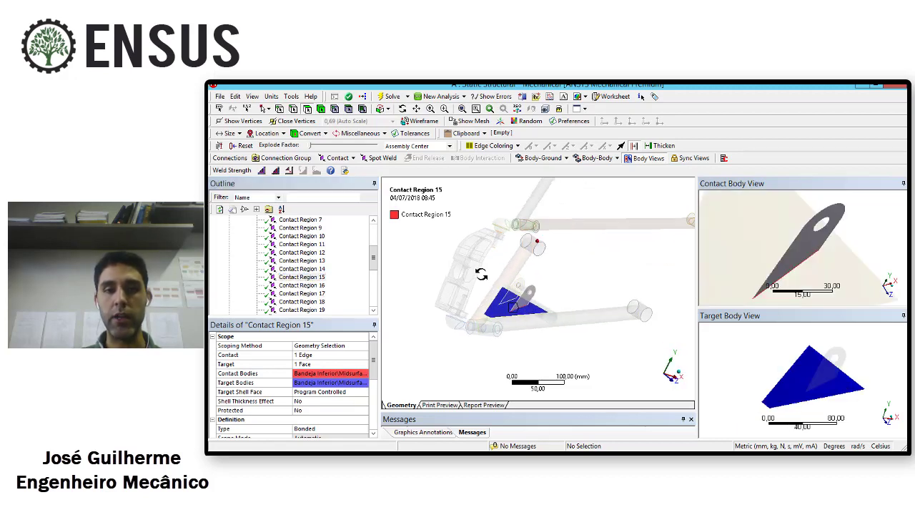
click(299, 277)
click(299, 285)
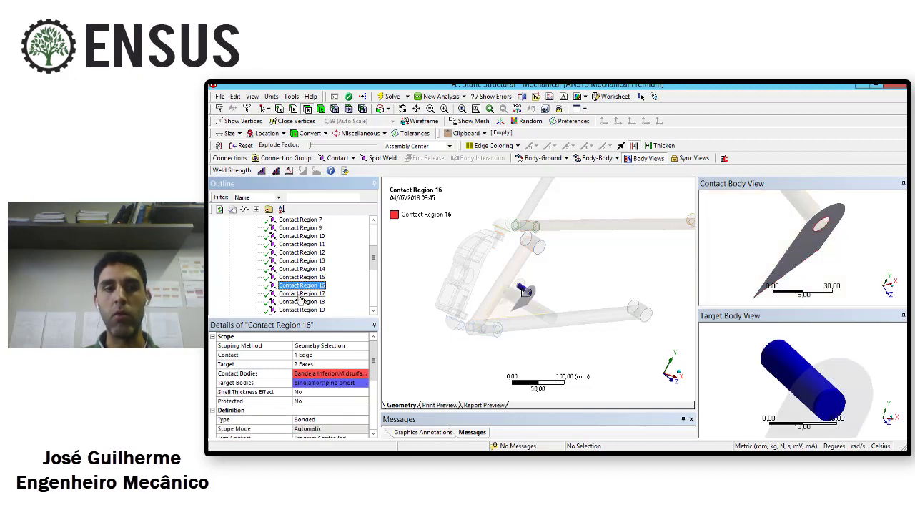
click(300, 294)
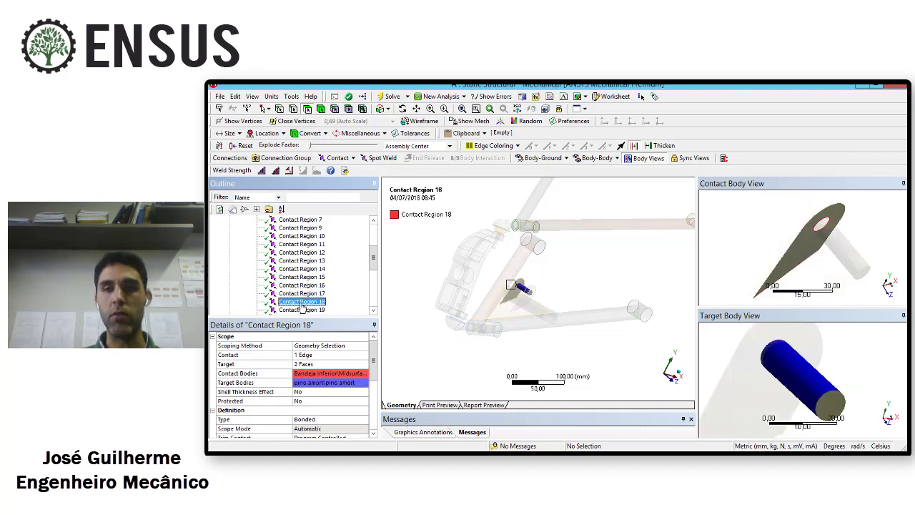
Inspect Contact Region 19 between the upper arm's sleeve and the upper ball joint shank, and delete it.
scroll(302, 307, down, 2)
click(304, 286)
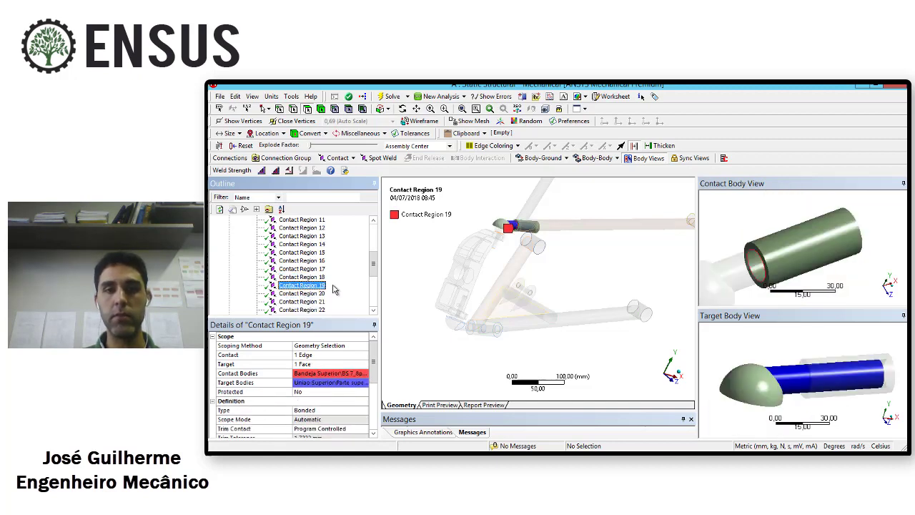
middle_drag(445, 257, 432, 262)
click(290, 287)
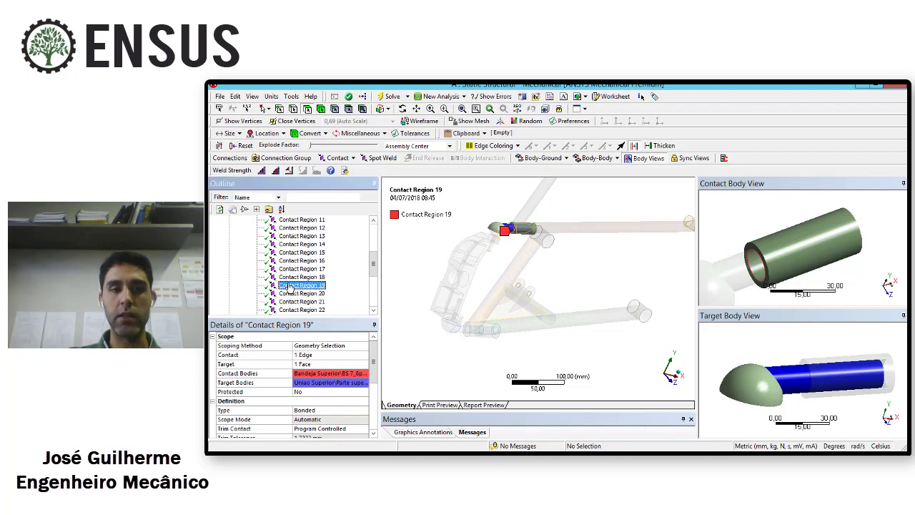
key(Delete)
click(555, 307)
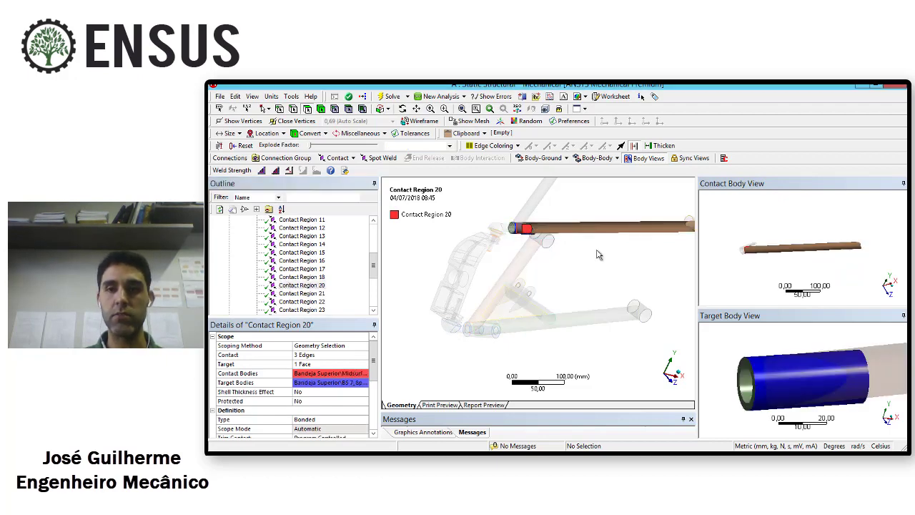
View Contact Region 20 from another angle and delete Contact Region 21 between the two upper arm tubes.
middle_drag(557, 232, 554, 275)
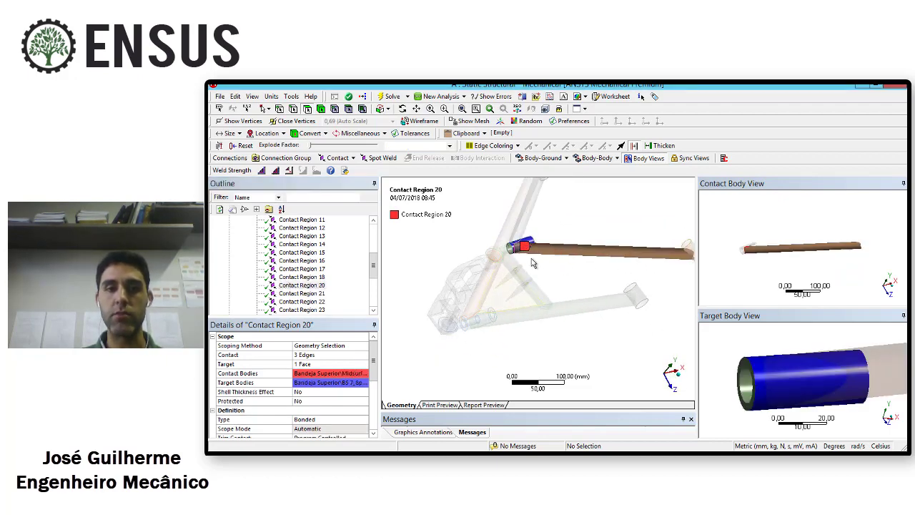
click(313, 294)
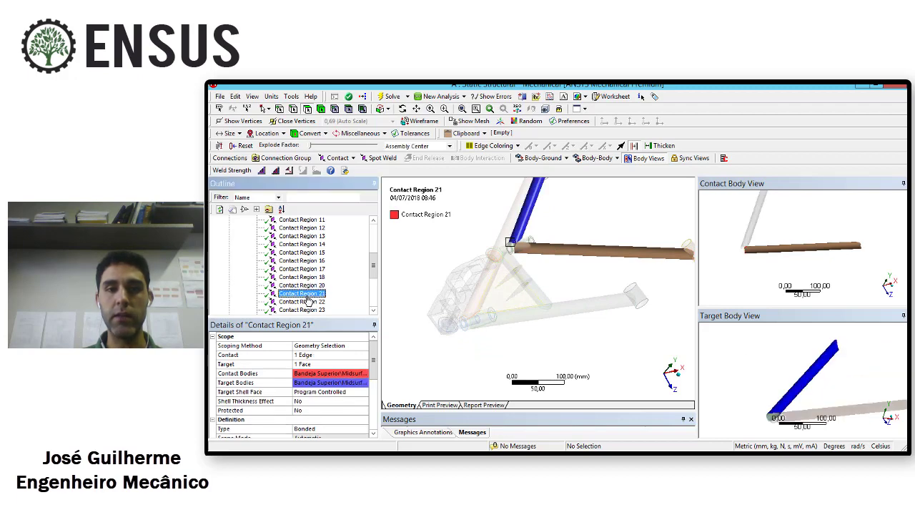
key(Delete)
key(Return)
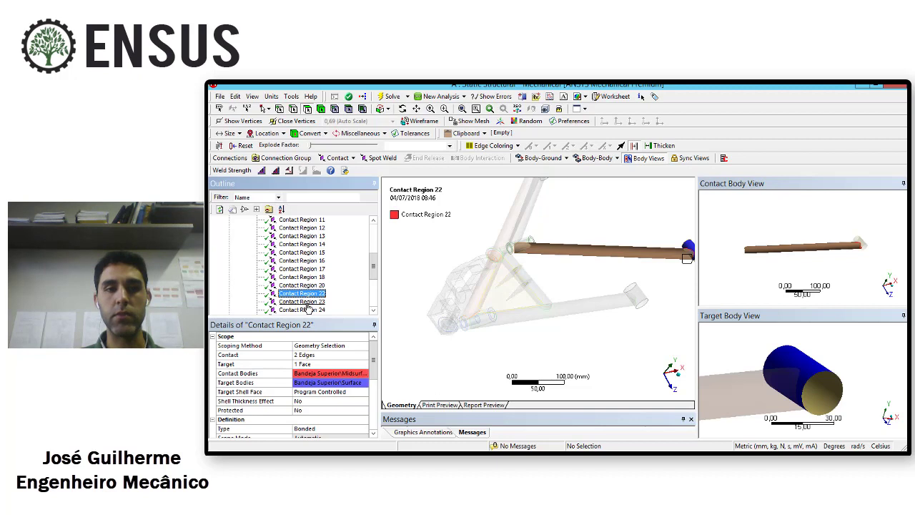
Check Contact Region 23 and delete Contact Region 24, the remaining edge contact between the two upper arm tubes.
click(307, 302)
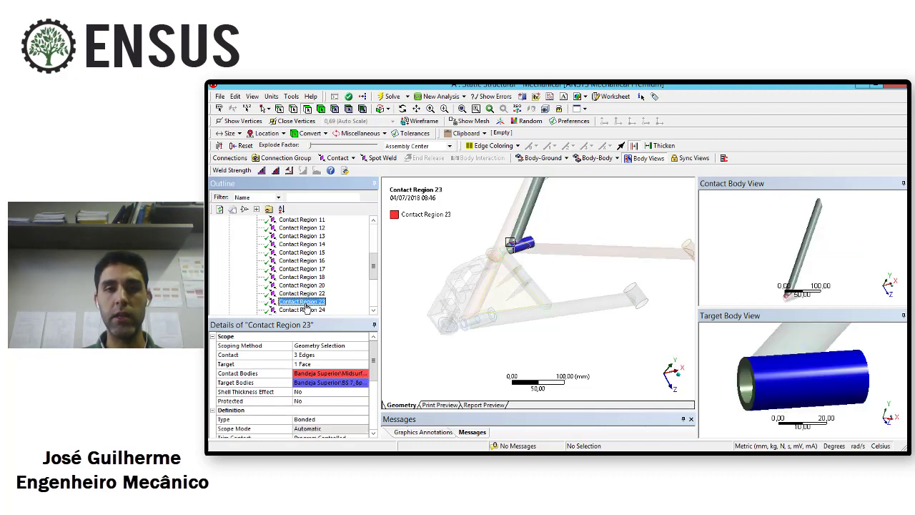
scroll(307, 307, down, 1)
click(307, 285)
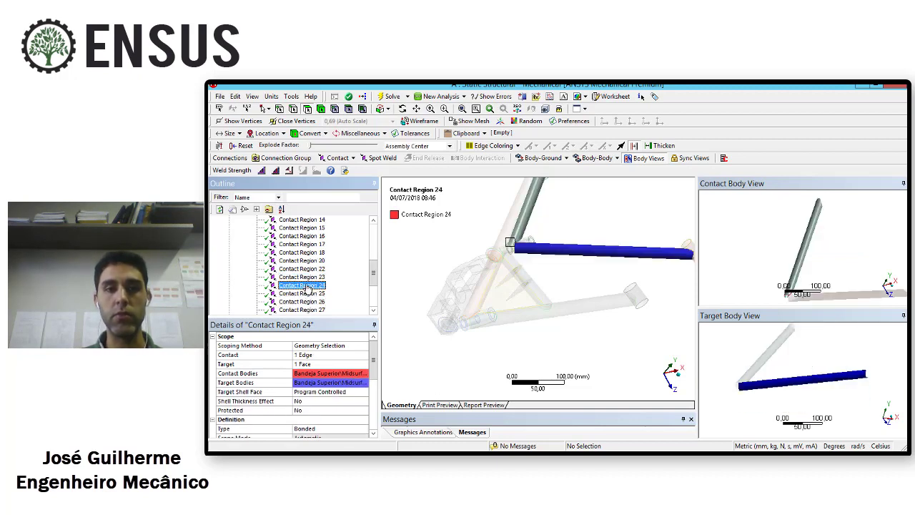
key(Delete)
key(Return)
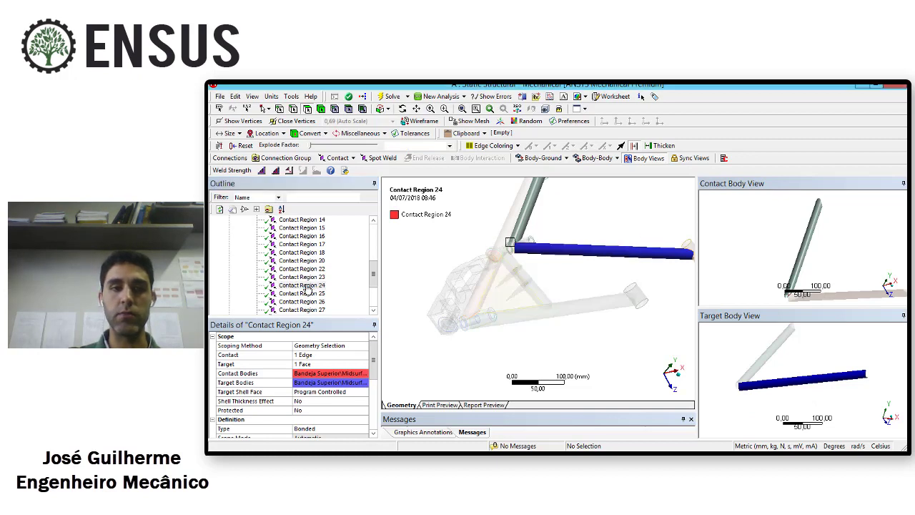
Inspect Contact Region 25 between the upper arm tube and its end bushing.
scroll(557, 304, down, 3)
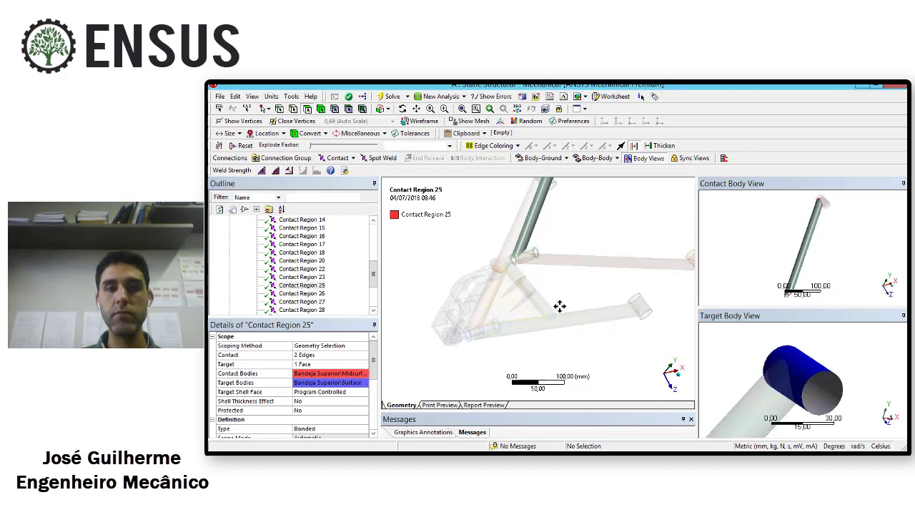
middle_drag(556, 301, 548, 282)
click(307, 286)
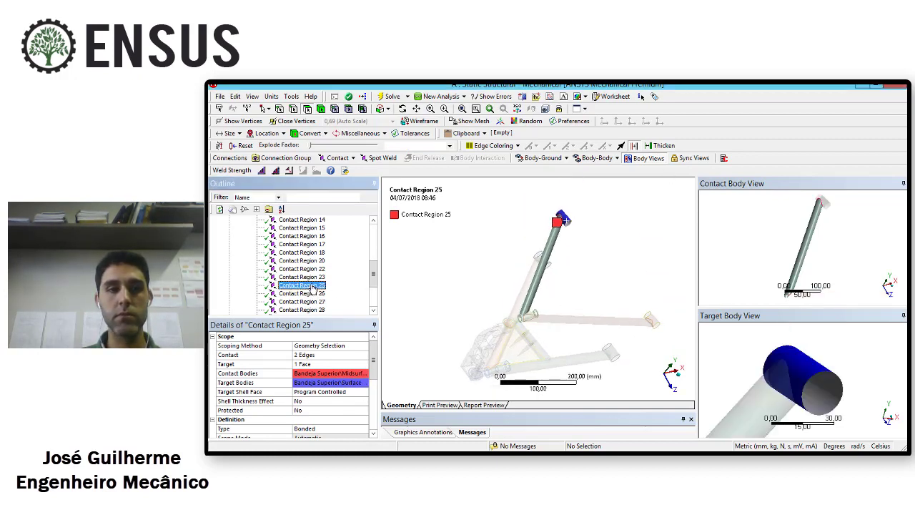
Inspect Contact Region 26 and delete Contact Regions 26 and 27 between the shock absorber pin and the lower arm's mounting lugs.
click(306, 294)
middle_drag(543, 334, 539, 327)
scroll(545, 283, down, 2)
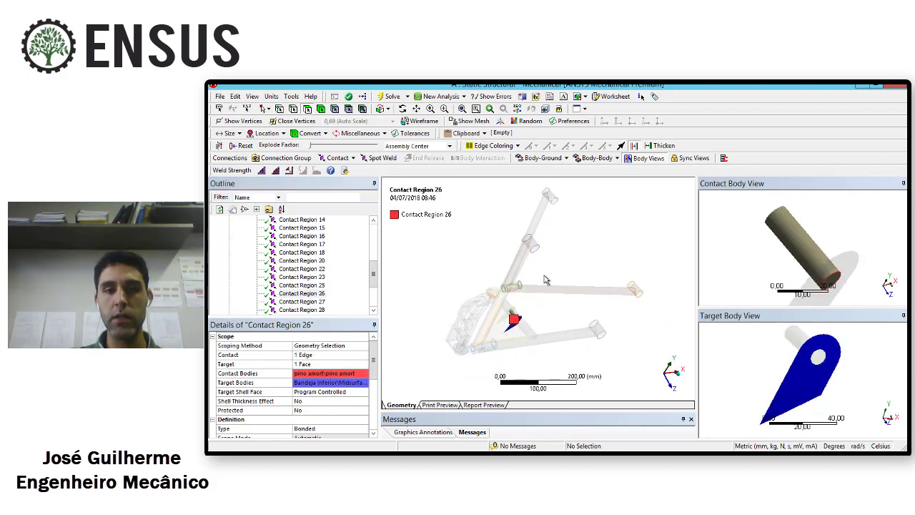
click(319, 299)
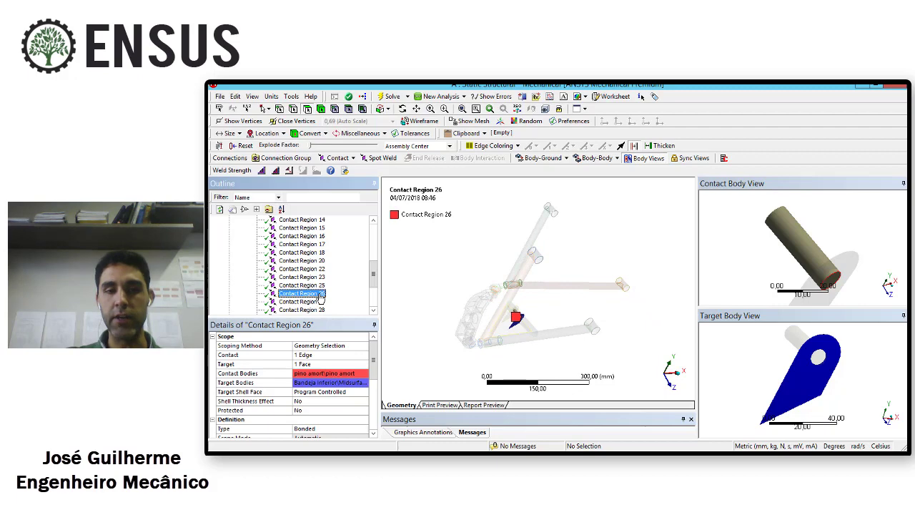
key(Delete)
key(Return)
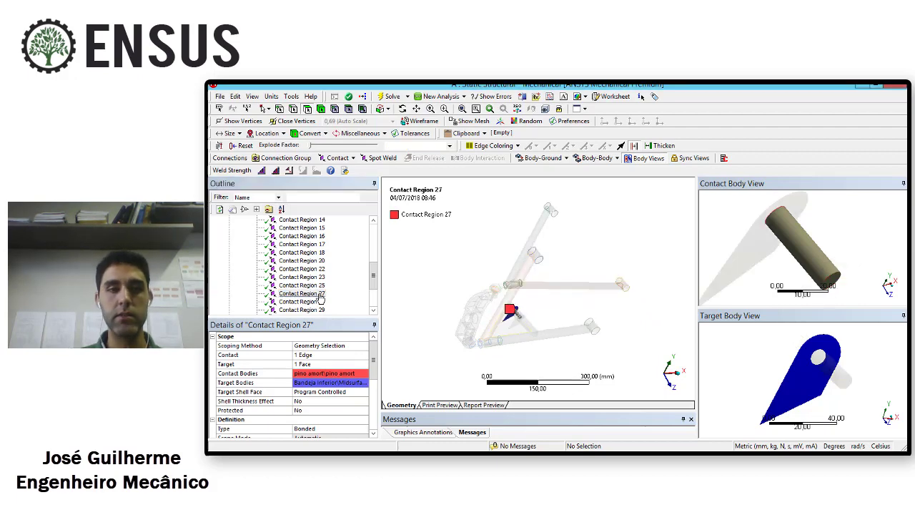
key(Delete)
key(Return)
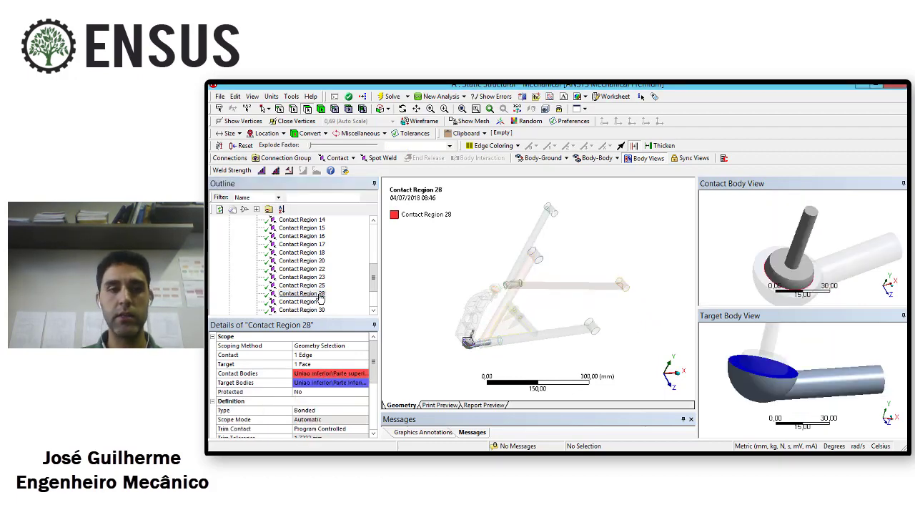
Delete Contact Regions 28 and 29, the edge contacts at the lower ball joint and its sleeve.
key(Delete)
key(Return)
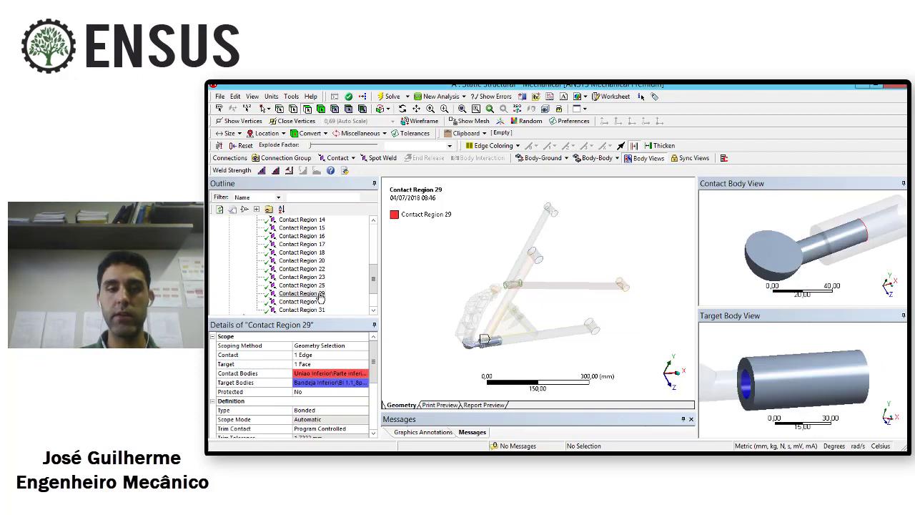
key(Delete)
key(Return)
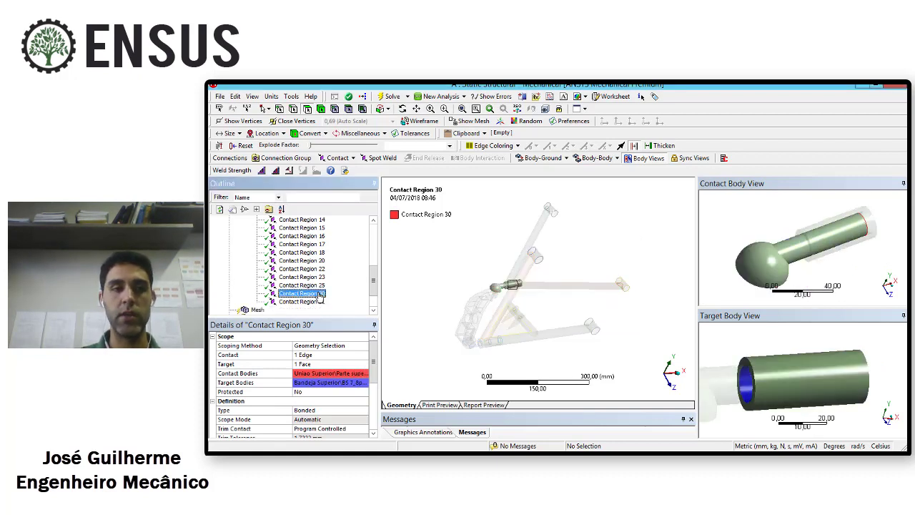
Delete Contact Regions 30 and 31, the edge contacts at the upper ball joint and its sleeve.
key(Delete)
key(Return)
key(Delete)
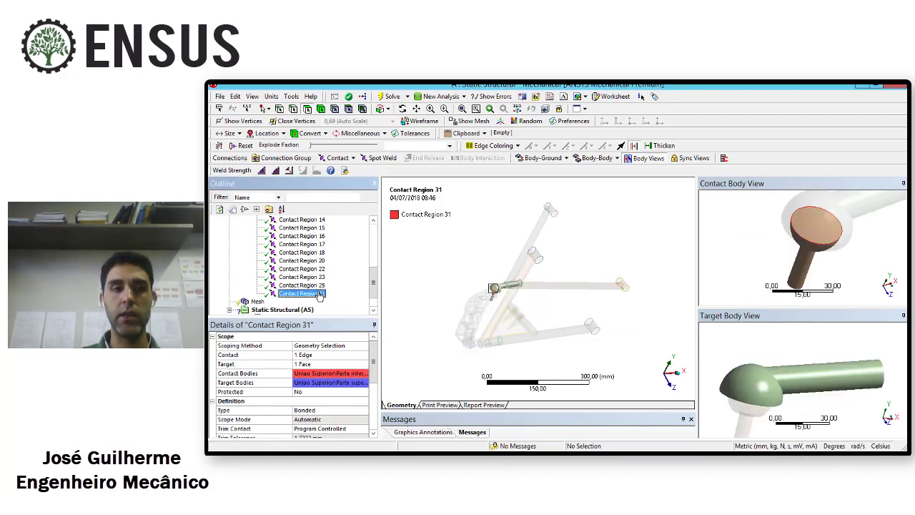
key(Return)
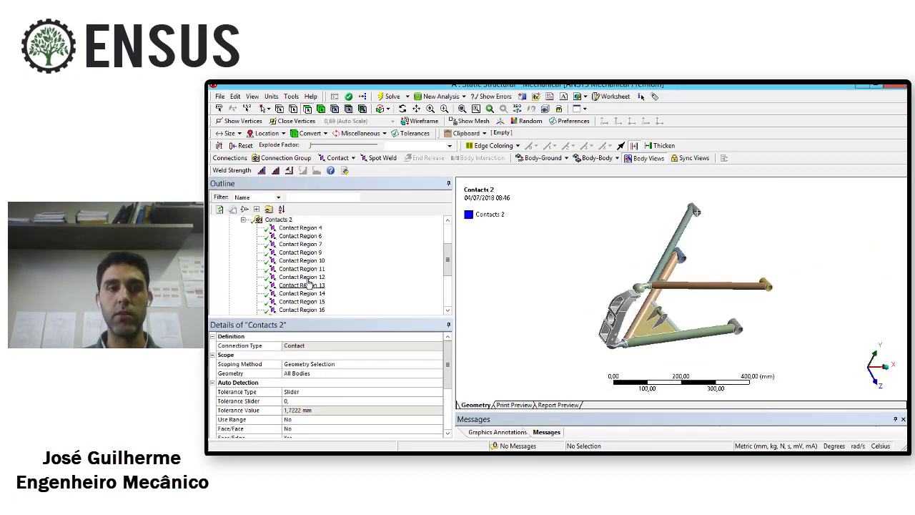
Review the remaining contact regions in Contacts 2 one after another, from Contact Region 4 through Contact Region 25.
click(299, 228)
key(Down)
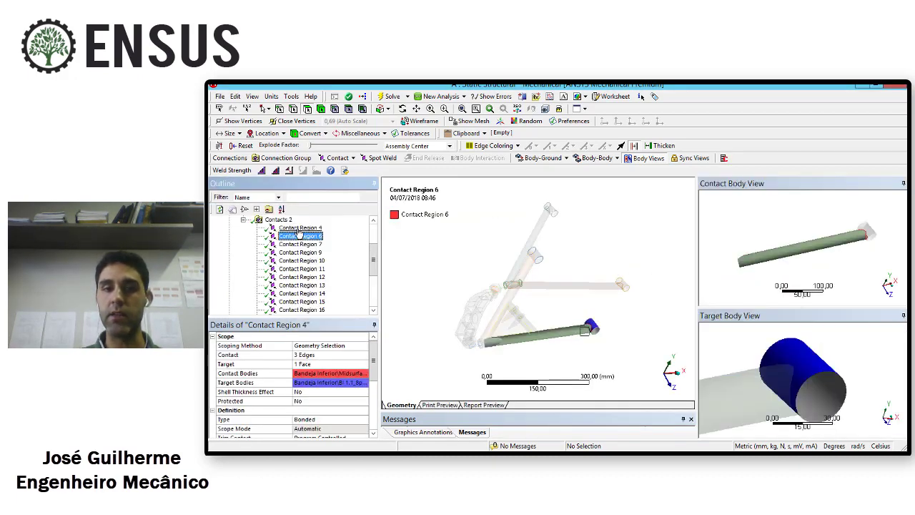
key(Down)
key(Down)
key(Down)
key(Down)
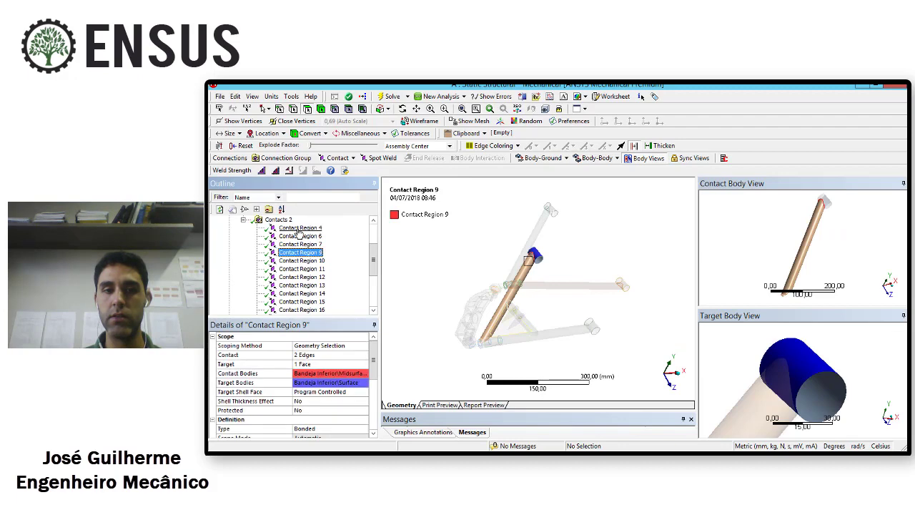
key(Down)
key(Down)
key(Down)
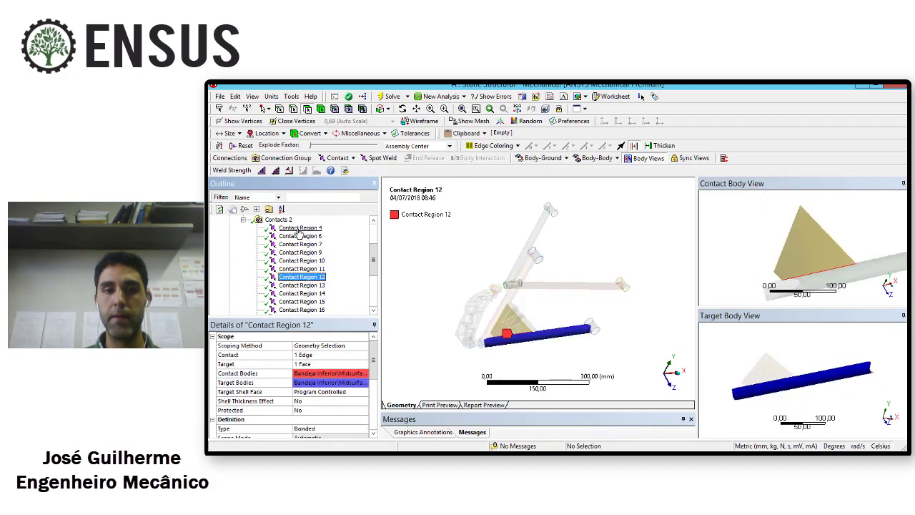
key(Down)
key(Down)
key(Down)
key(Down)
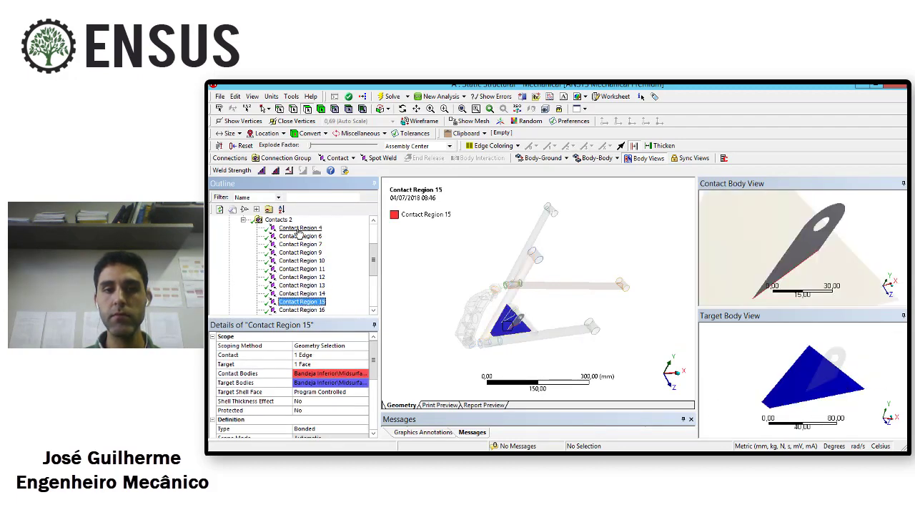
key(Down)
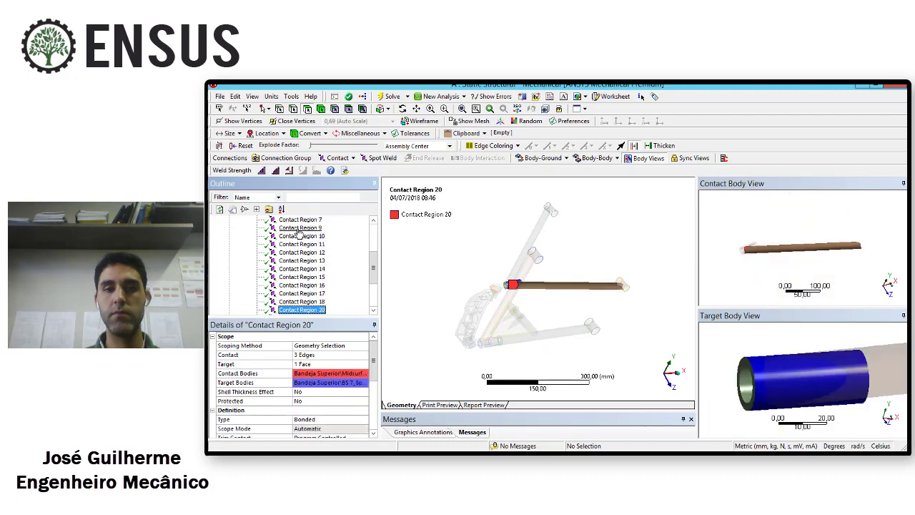
key(Down)
key(Down)
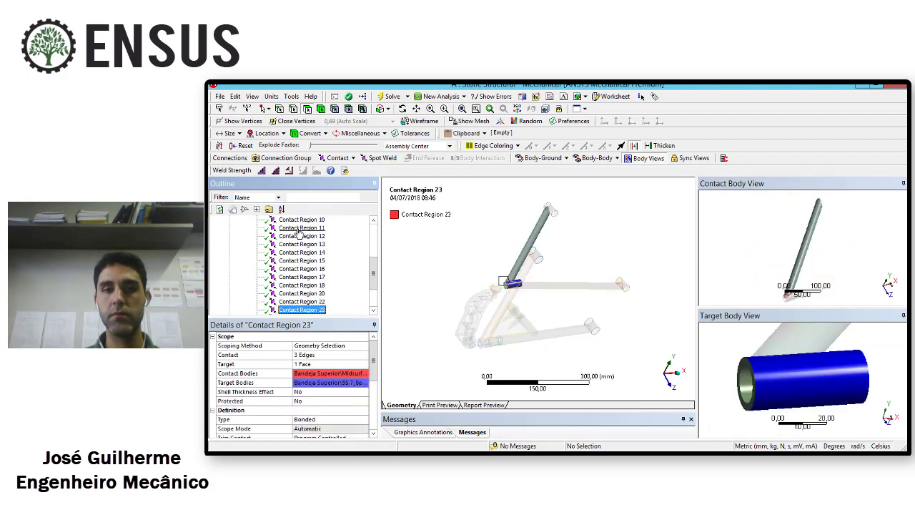
key(Down)
key(Down)
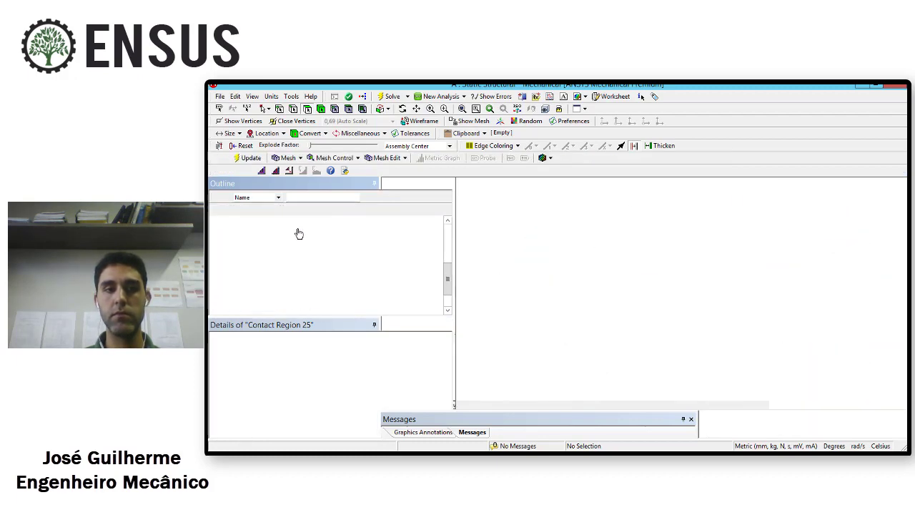
Collapse the Contacts 2 group and view the whole suspension assembly with Connections selected.
scroll(315, 239, up, 3)
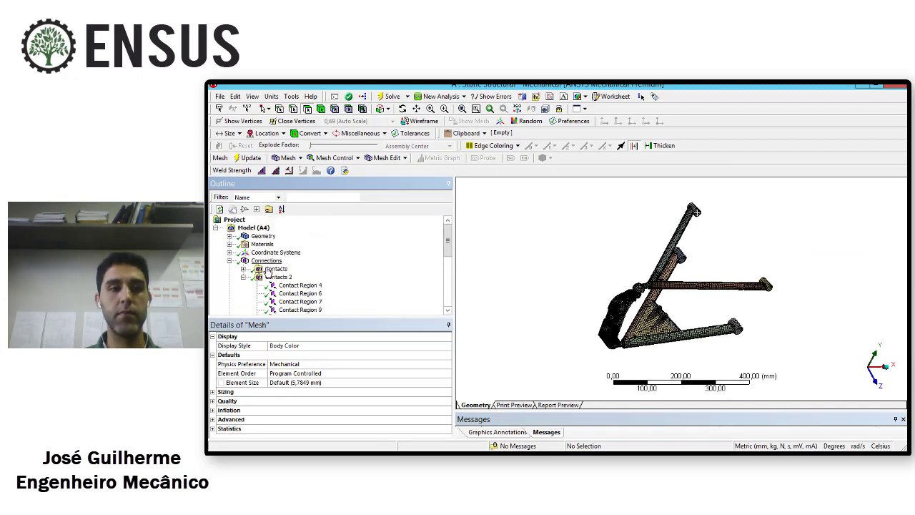
click(244, 278)
click(267, 262)
scroll(635, 262, down, 2)
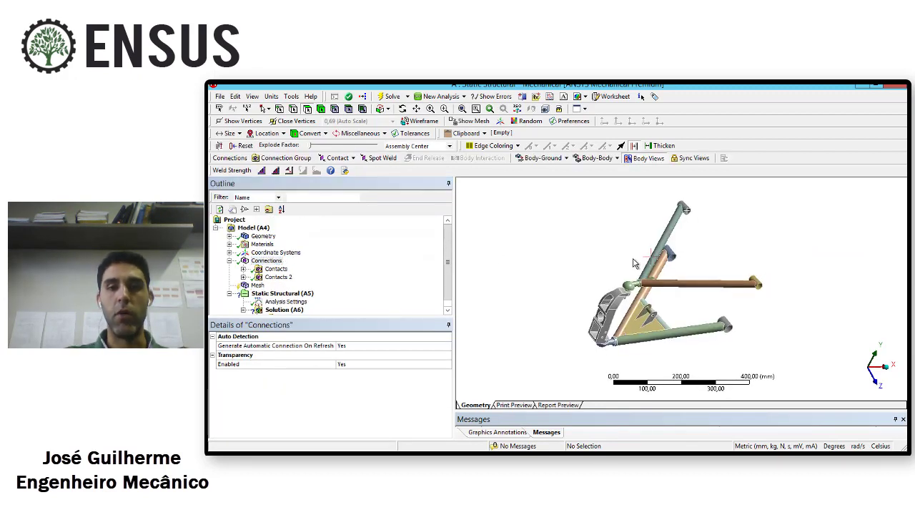
middle_drag(665, 279, 594, 286)
scroll(603, 299, up, 1)
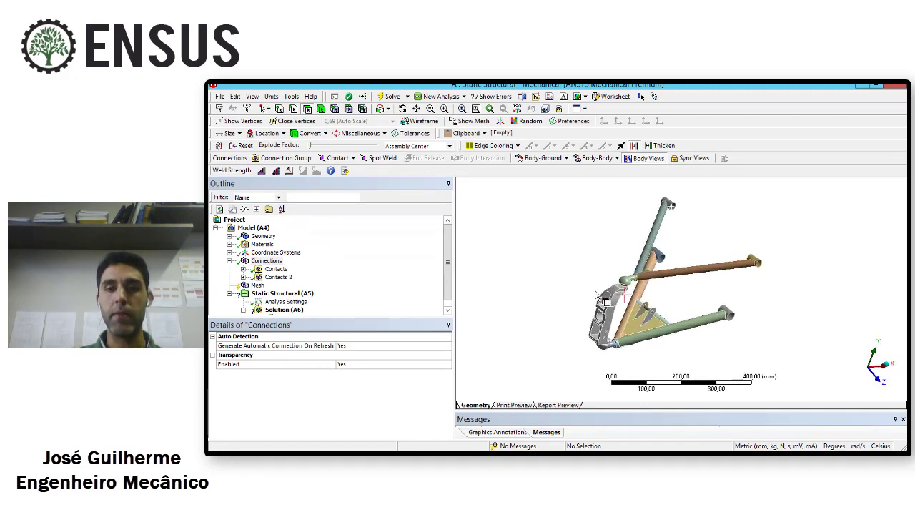
click(272, 262)
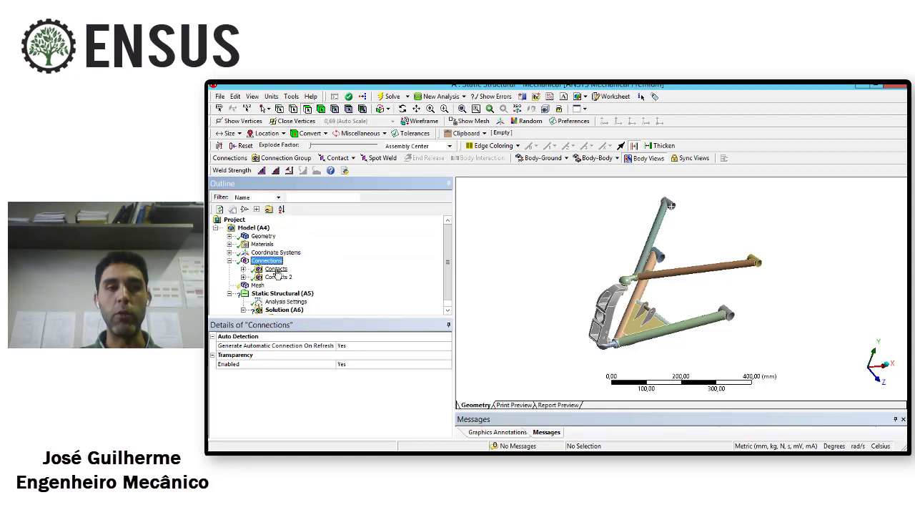
ctrl+middle_drag(541, 268, 528, 263)
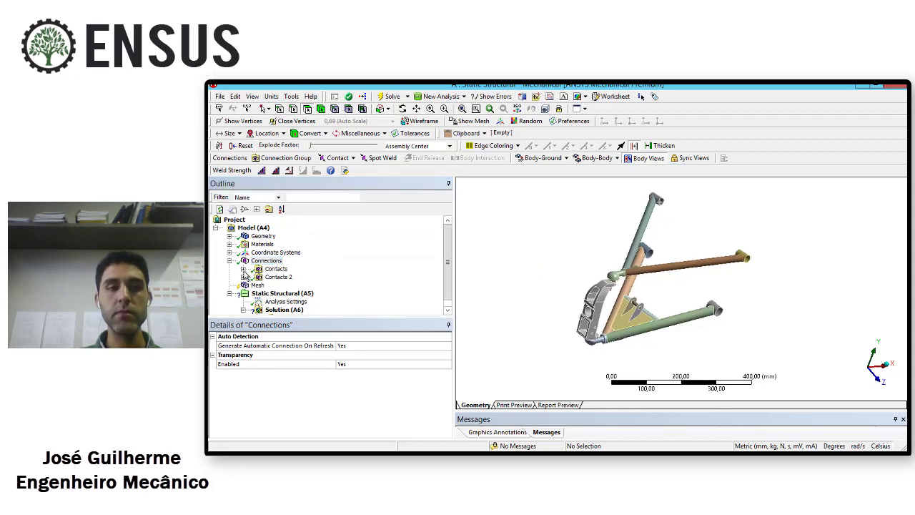
Check the available contact types for the first Contact Region in the Contacts group, keeping Bonded, and collapse the group.
click(243, 269)
click(272, 282)
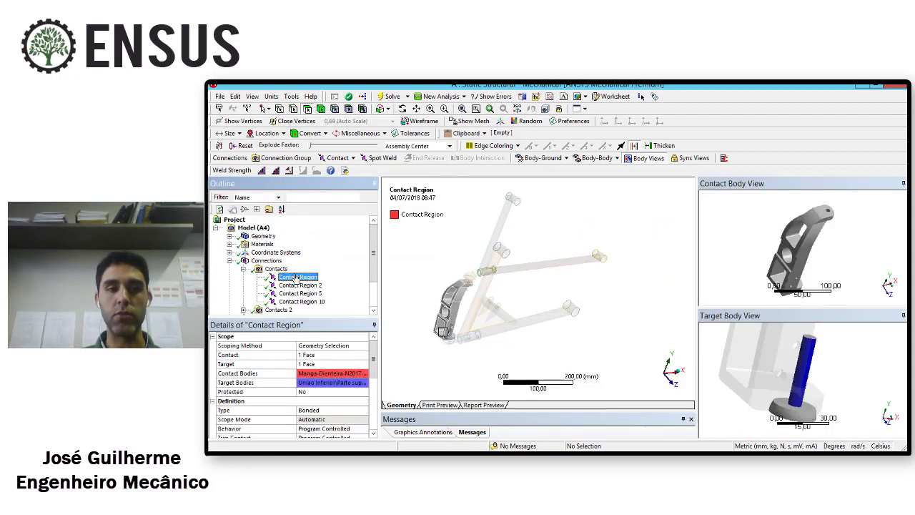
drag(334, 316, 334, 295)
click(366, 392)
click(364, 390)
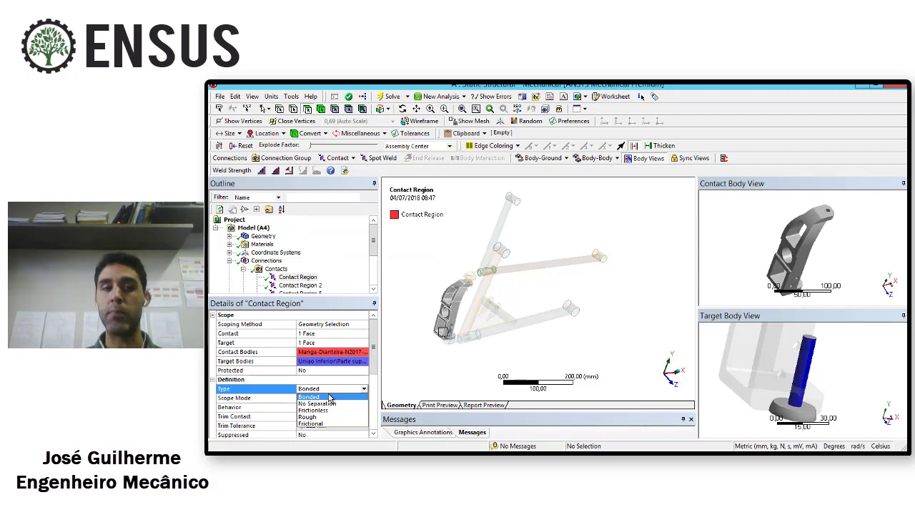
click(391, 360)
click(244, 269)
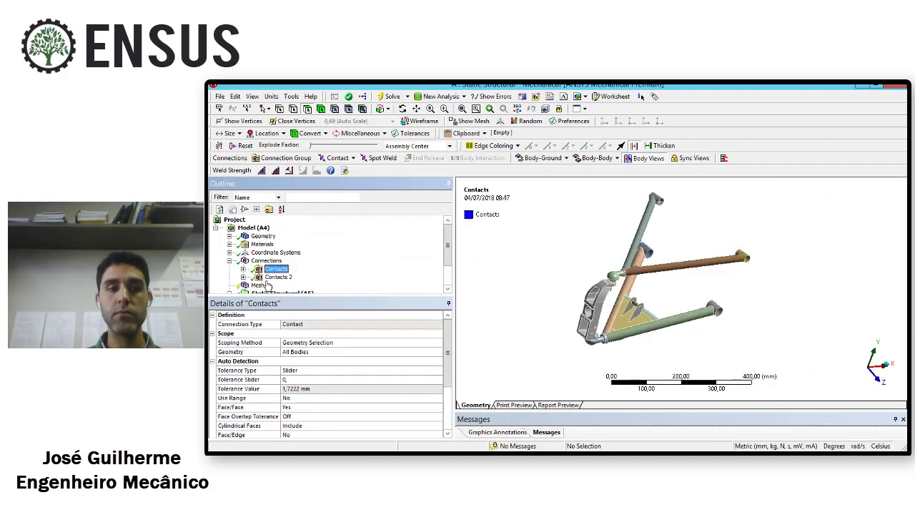
drag(297, 296, 292, 324)
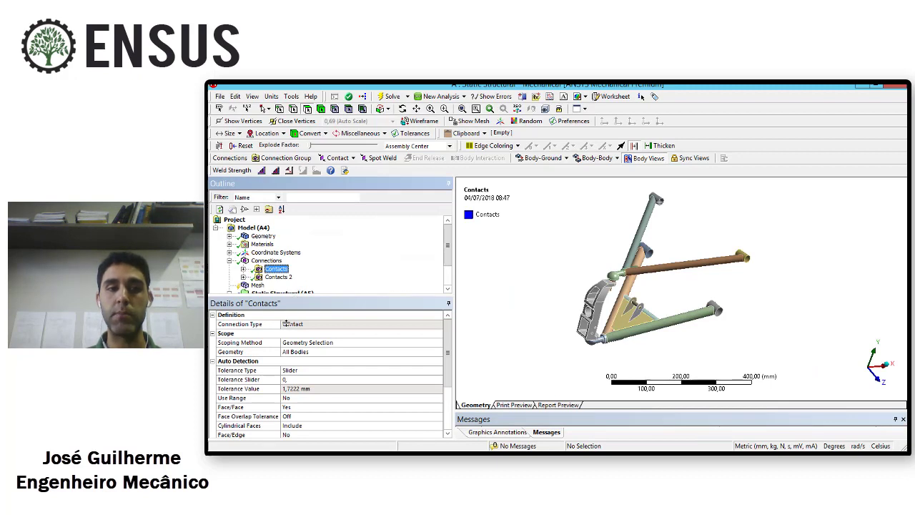
Insert a Contact Tool under Connections and generate its initial contact results.
click(266, 261)
right_click(266, 262)
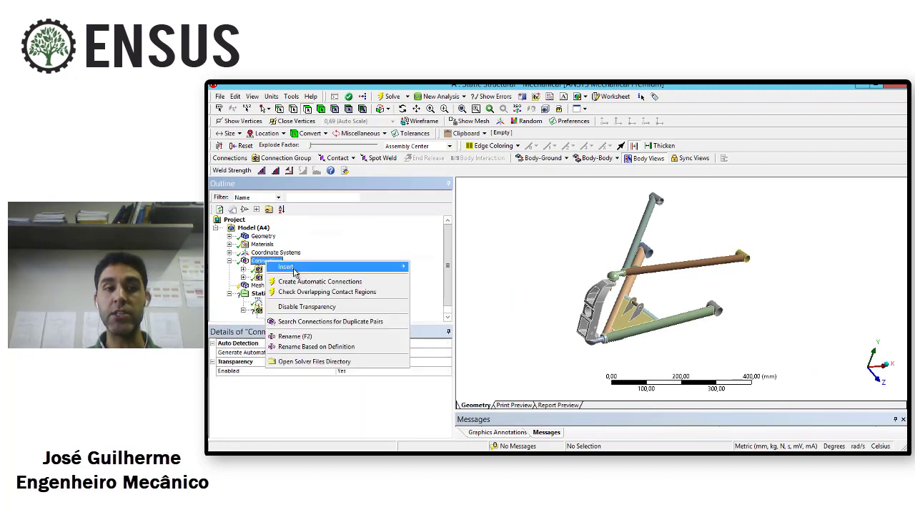
mouse_move(293, 270)
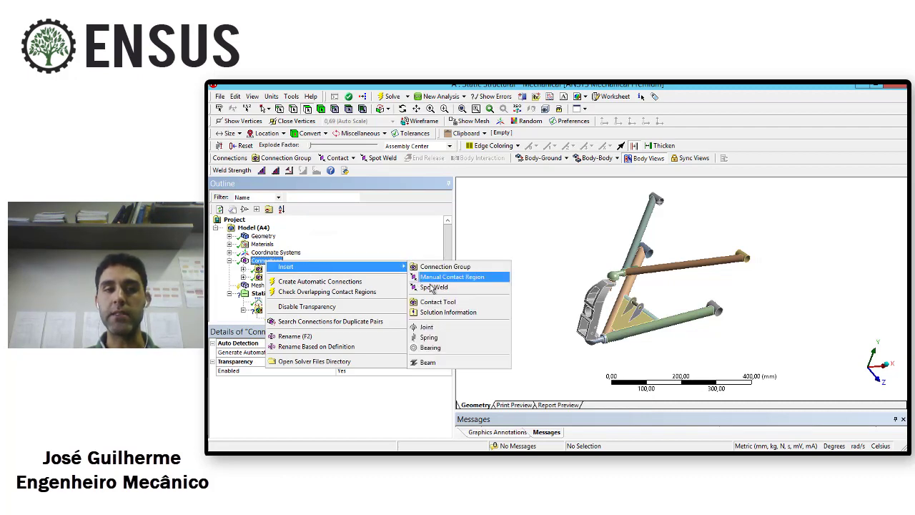
click(449, 303)
right_click(287, 271)
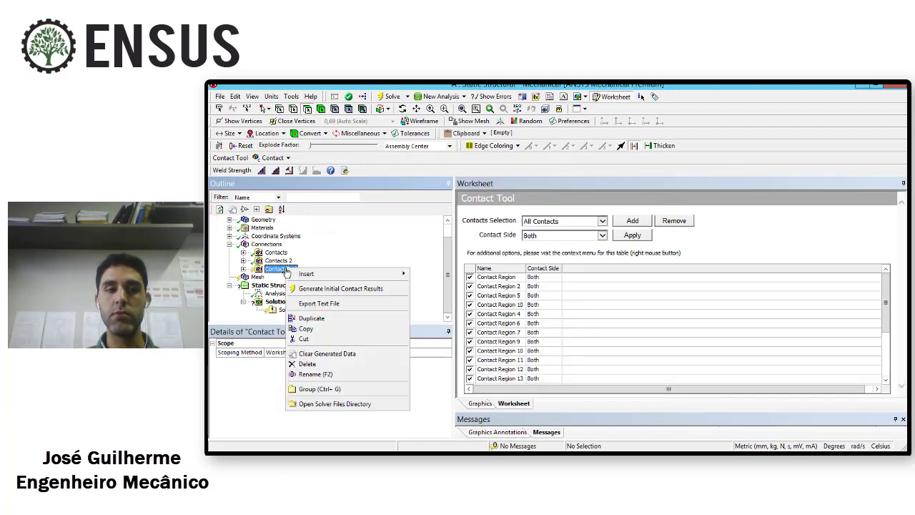
click(322, 291)
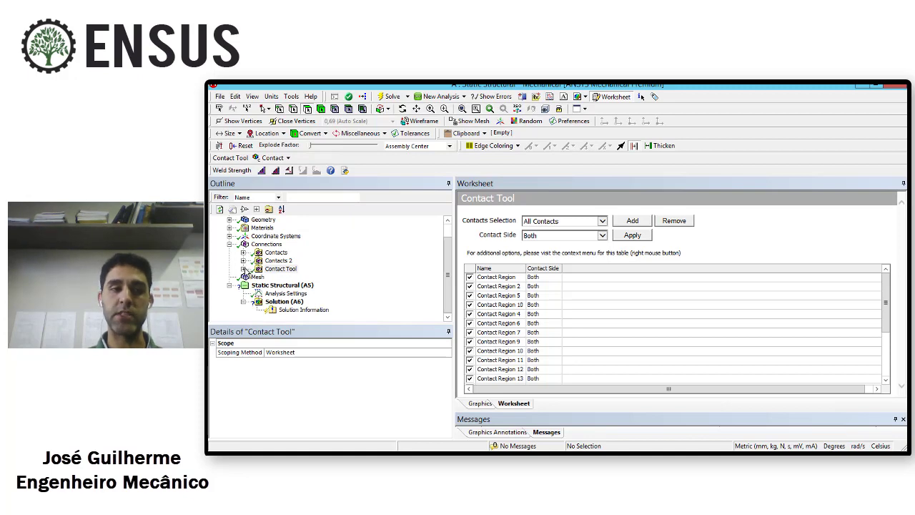
Examine the Contact Tool's Initial Information table, including the status, penetration and gap columns and the color legend.
click(244, 269)
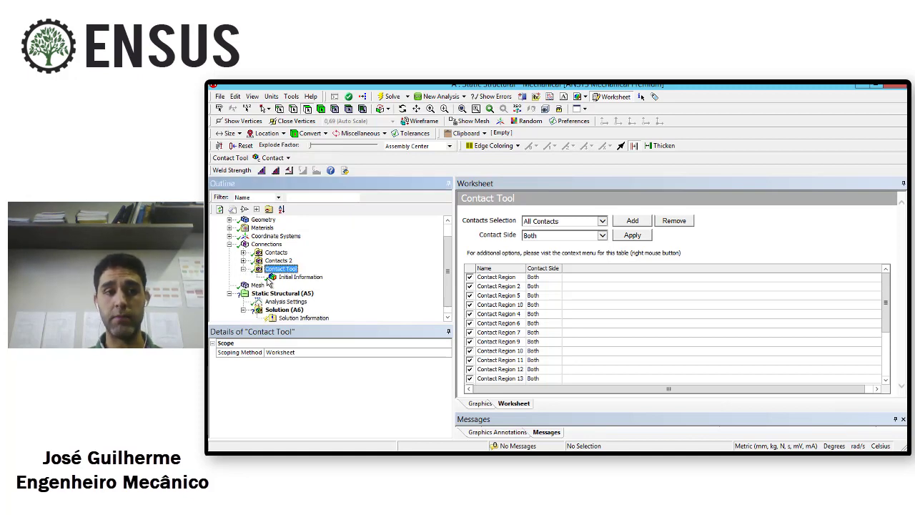
click(301, 276)
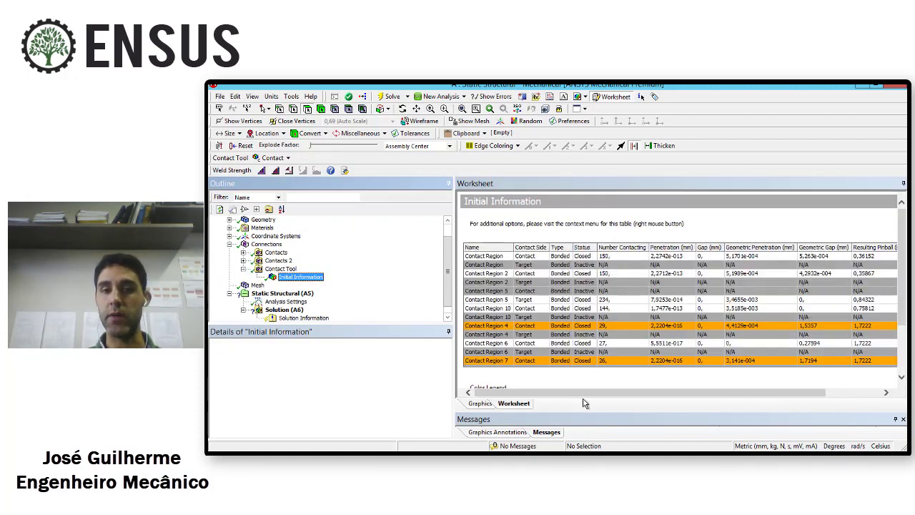
drag(581, 393, 544, 392)
click(663, 255)
scroll(572, 272, down, 5)
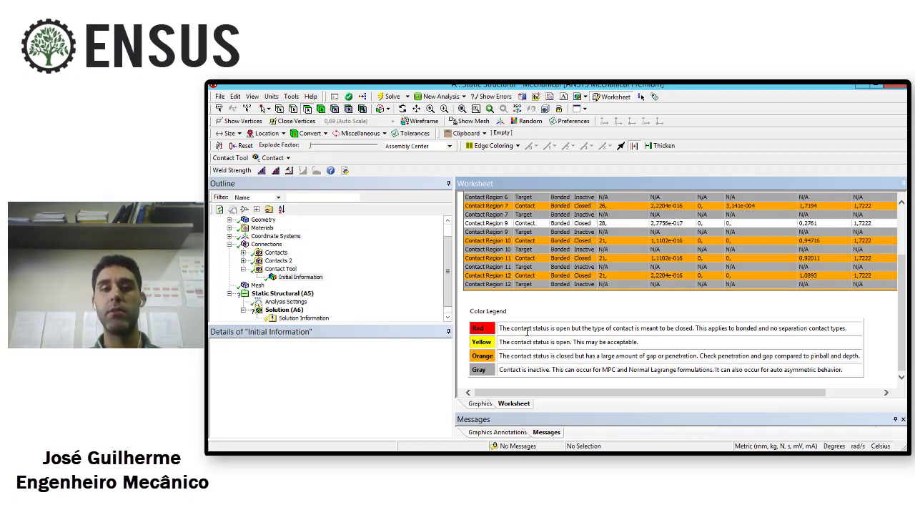
scroll(578, 259, up, 5)
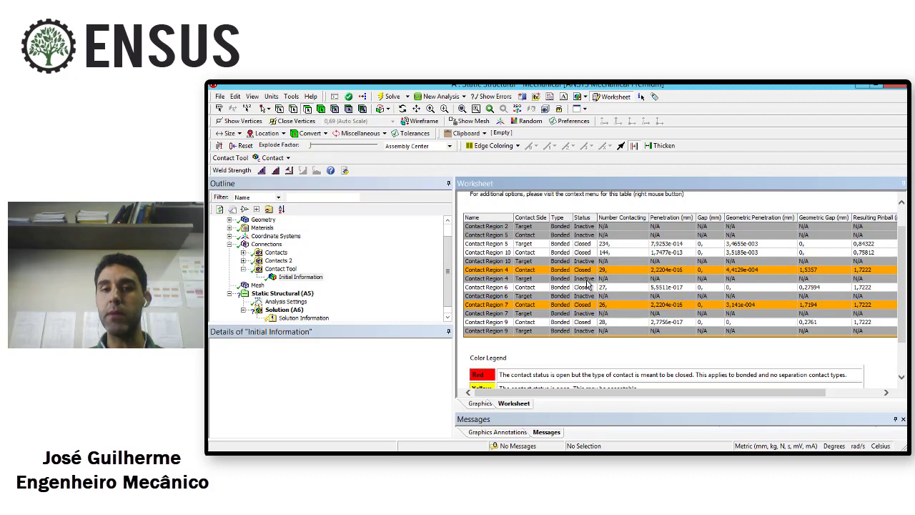
Go from Contact Region 4's row in the table to its tree item and inspect the target sleeve on the lower arm.
click(565, 270)
right_click(563, 271)
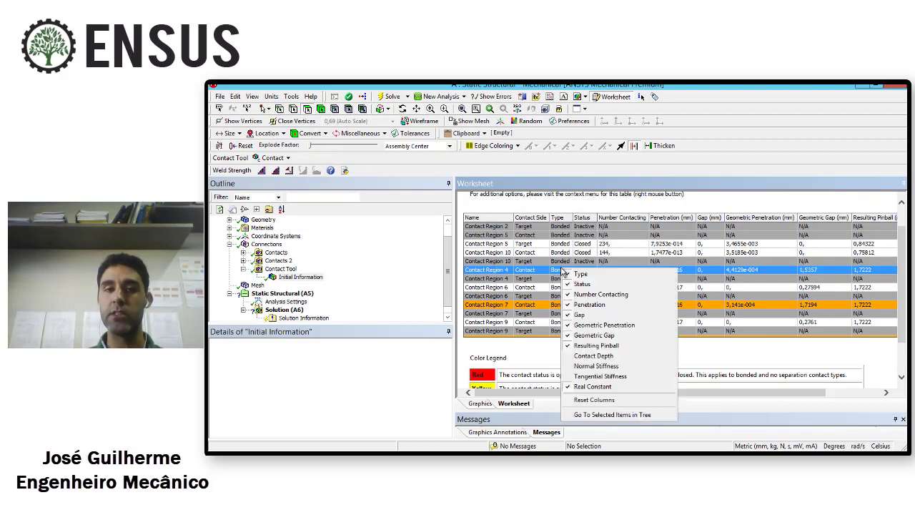
click(614, 414)
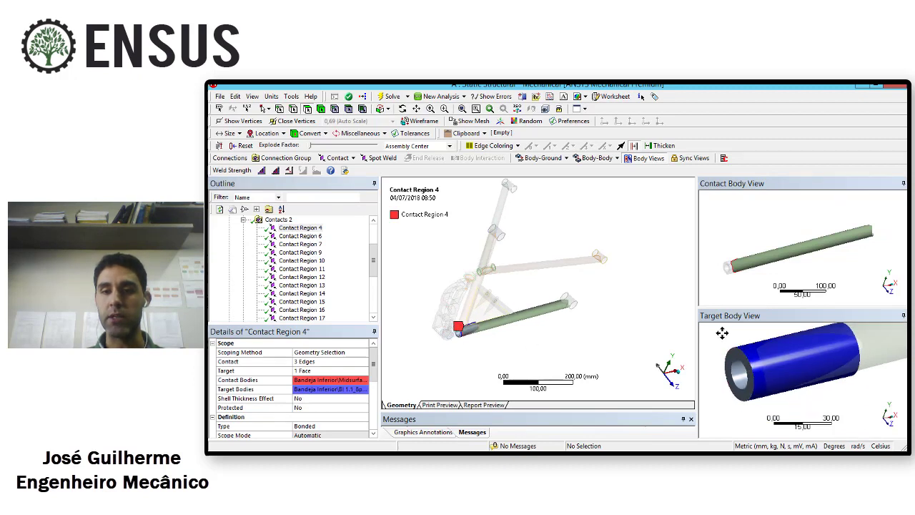
ctrl+middle_drag(722, 334, 715, 327)
mouse_move(758, 343)
middle_down()
mouse_move(806, 348)
mouse_move(782, 355)
mouse_move(766, 346)
middle_up()
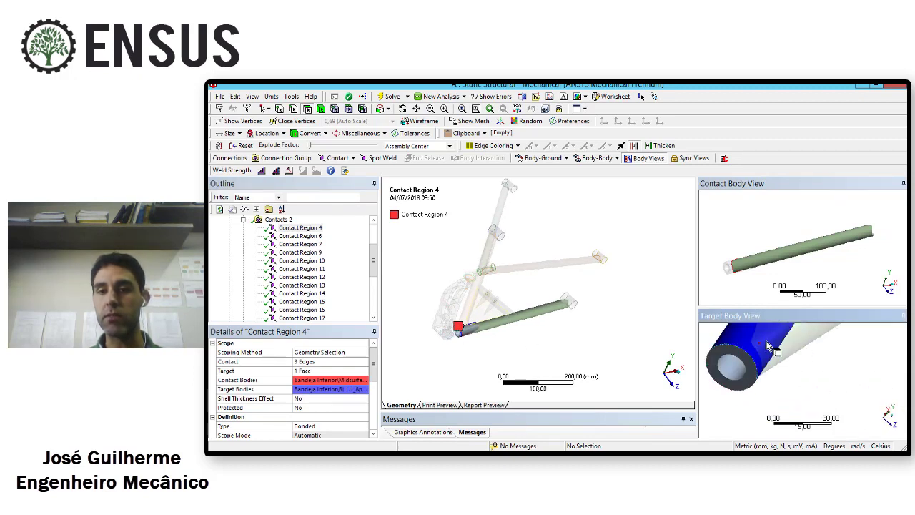
Examine the open end and outer face of Contact Region 4's target sleeve on the lower arm from several angles.
scroll(767, 346, up, 4)
scroll(449, 343, up, 4)
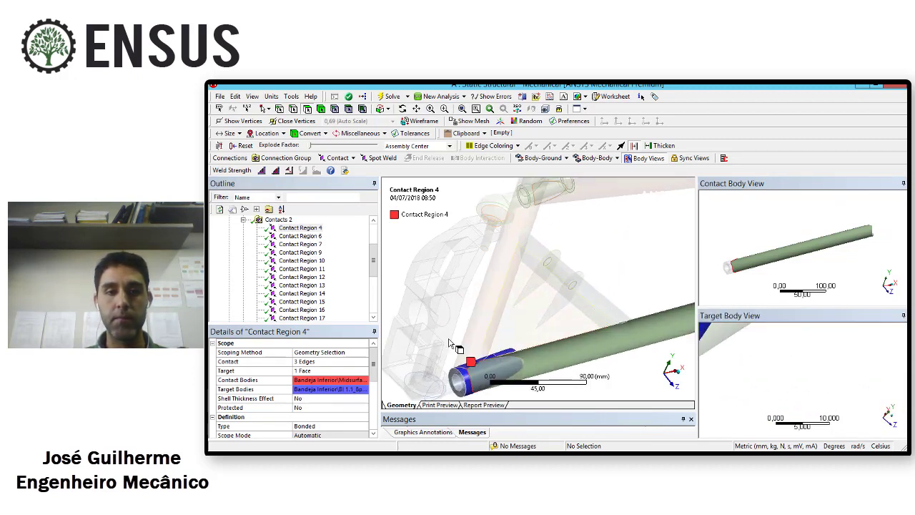
ctrl+middle_drag(465, 380, 554, 236)
scroll(518, 293, up, 5)
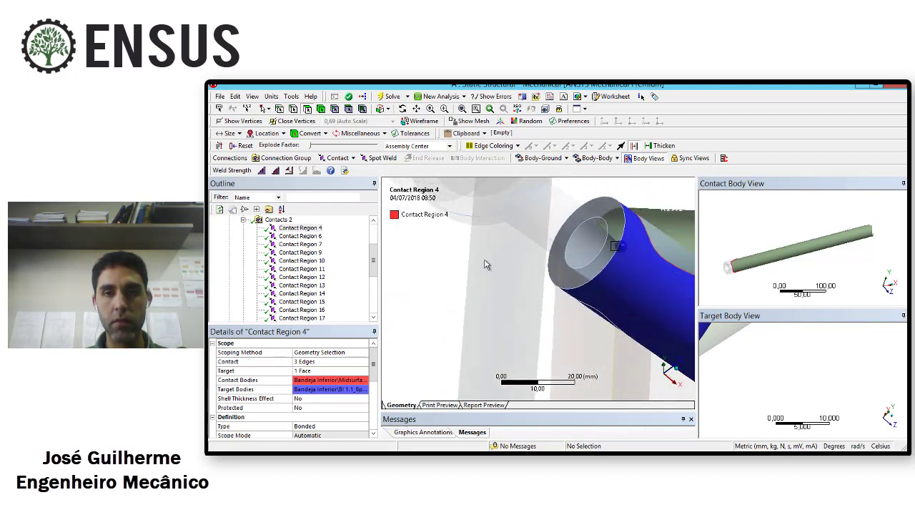
middle_drag(441, 286, 527, 364)
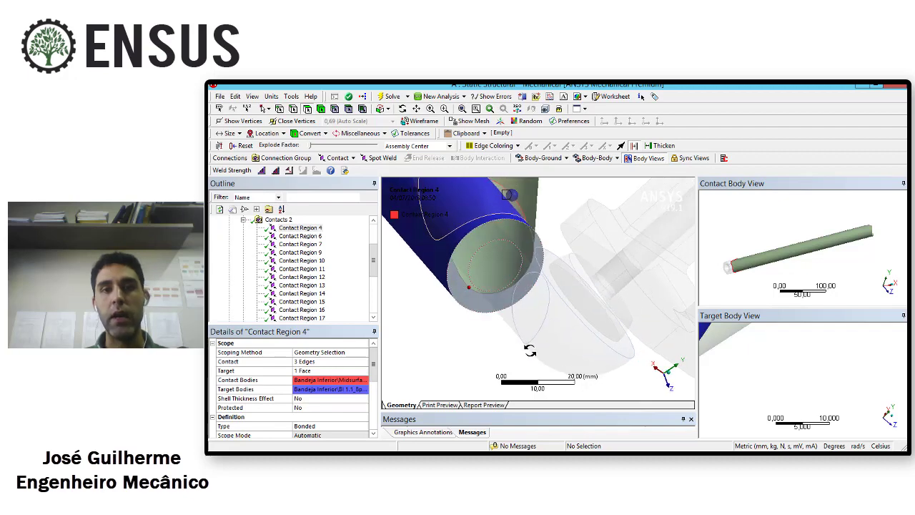
ctrl+middle_drag(527, 248, 583, 306)
scroll(567, 264, up, 4)
mouse_move(563, 264)
middle_down()
mouse_move(543, 268)
mouse_move(572, 272)
mouse_move(561, 272)
middle_up()
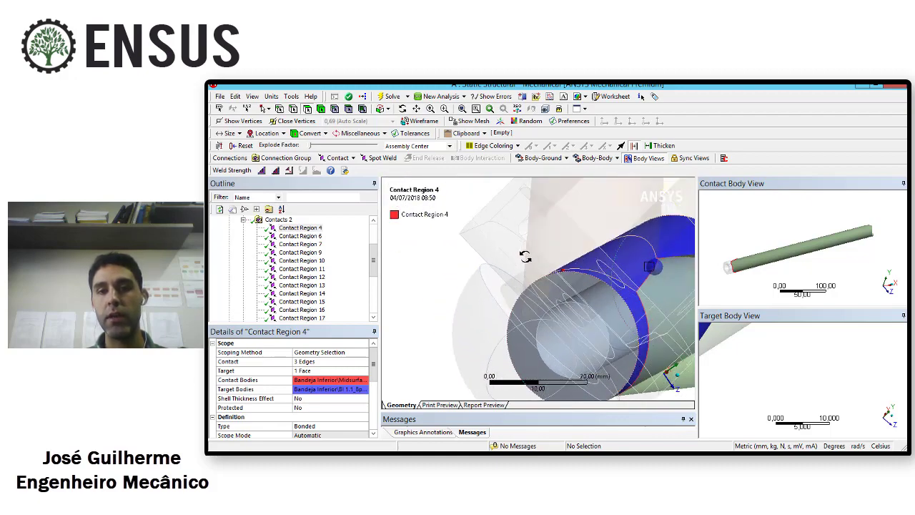
mouse_move(525, 256)
middle_down()
mouse_move(562, 272)
mouse_move(532, 265)
middle_up()
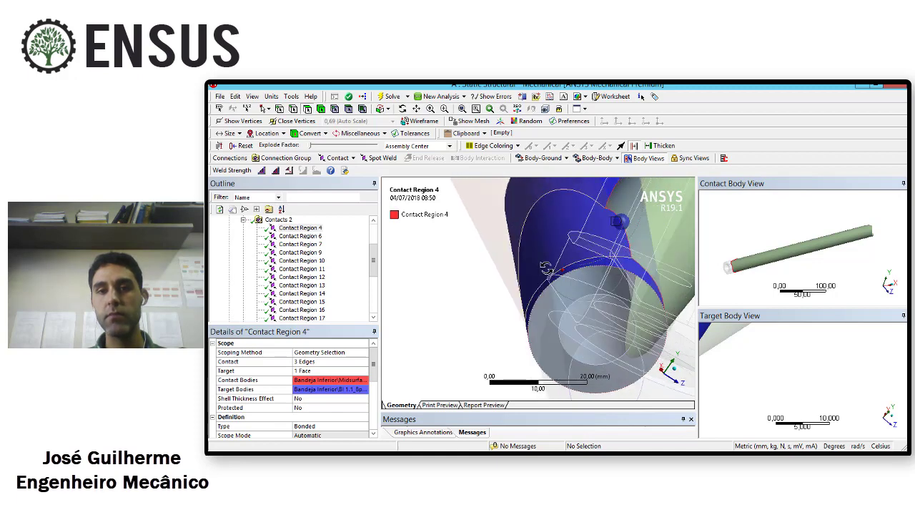
Inspect up close the junction between the lower arm tube's contact edges and the sleeve face at the Contact Region 4 marker.
scroll(576, 217, up, 3)
ctrl+middle_drag(579, 218, 495, 324)
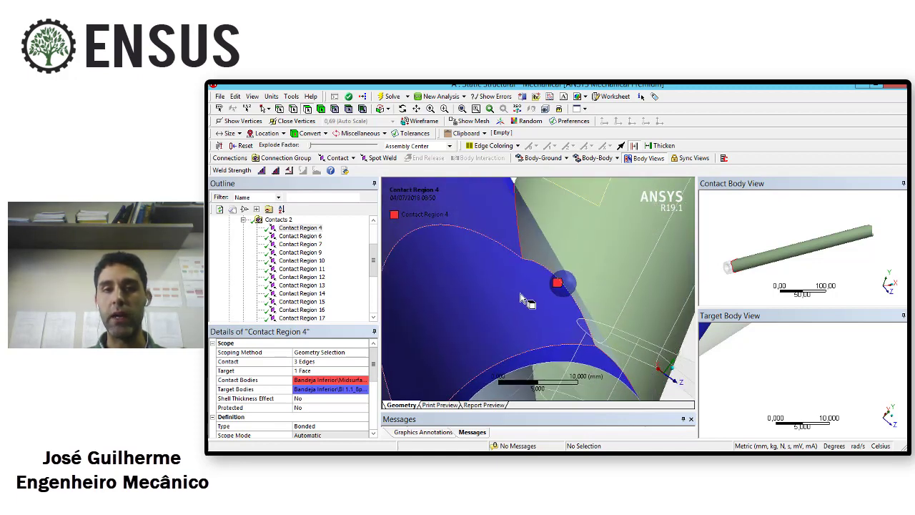
middle_drag(522, 293, 532, 280)
scroll(534, 283, down, 5)
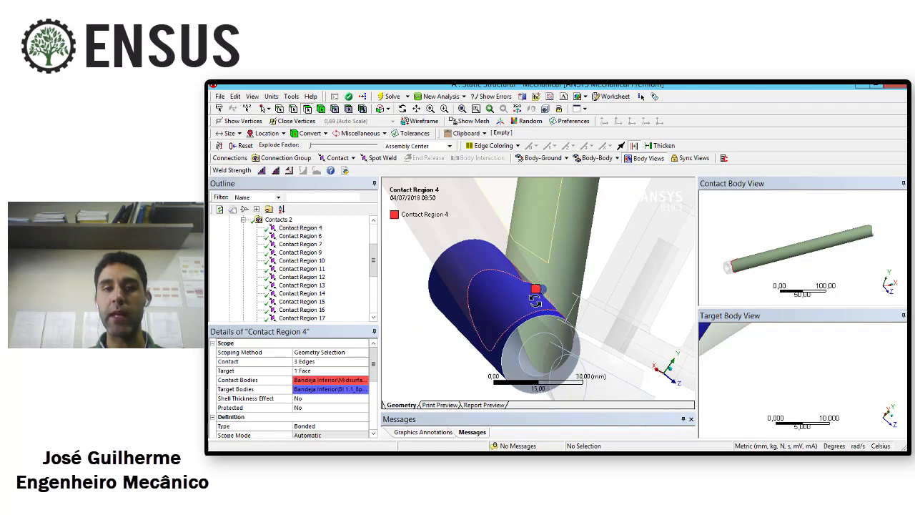
scroll(536, 302, up, 4)
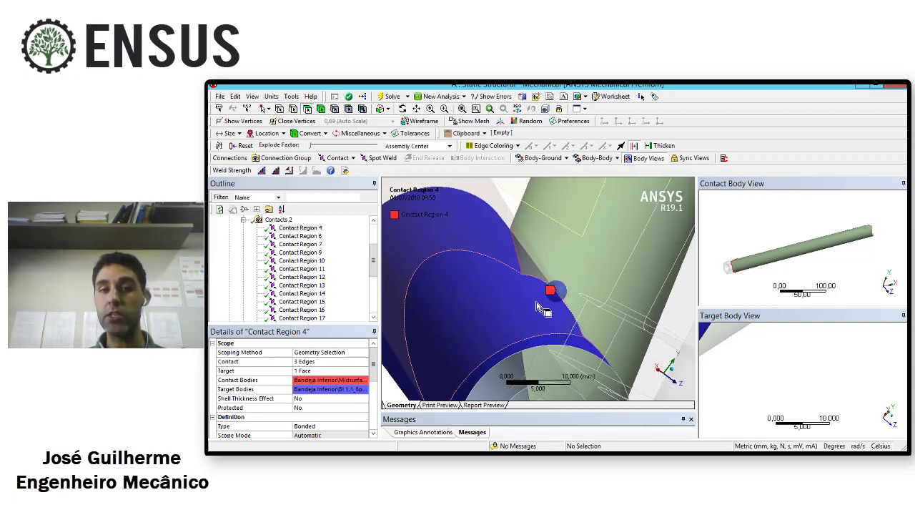
middle_drag(536, 308, 547, 313)
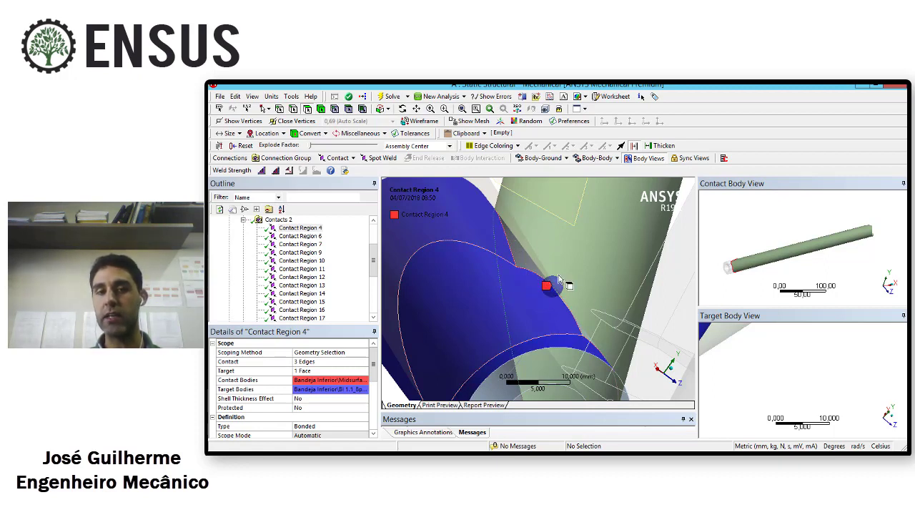
scroll(534, 297, down, 2)
scroll(534, 298, down, 6)
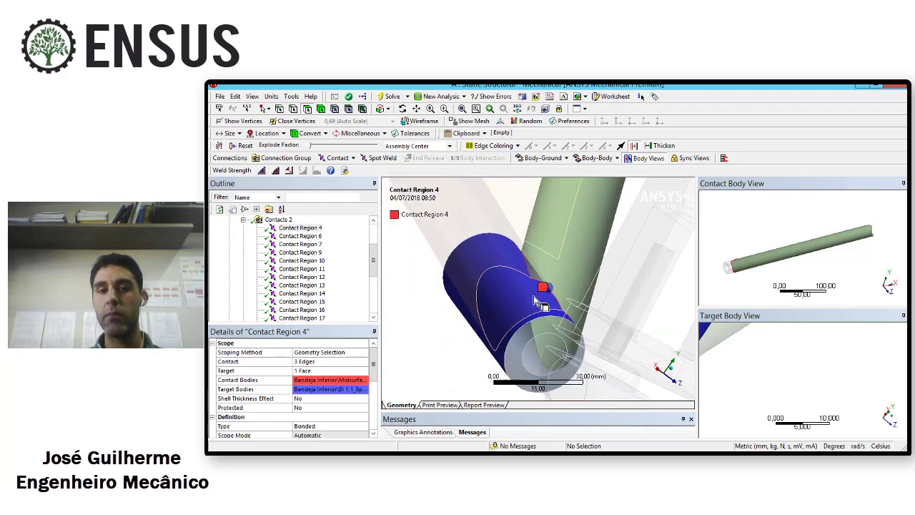
middle_drag(520, 293, 524, 338)
scroll(537, 325, up, 3)
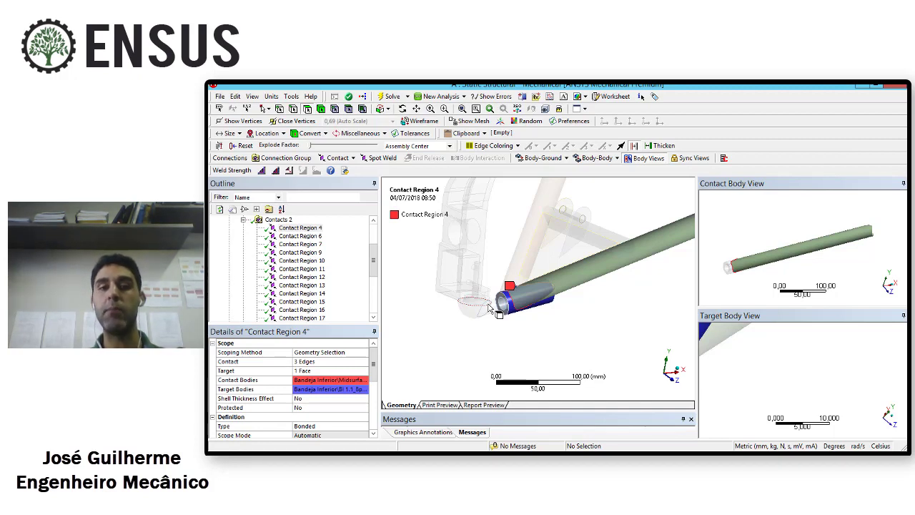
Finish reviewing Contact Region 4 and collapse the Contacts 2 group, showing the whole suspension assembly.
ctrl+middle_drag(481, 313, 554, 346)
scroll(546, 346, up, 6)
scroll(558, 348, down, 4)
scroll(610, 300, down, 4)
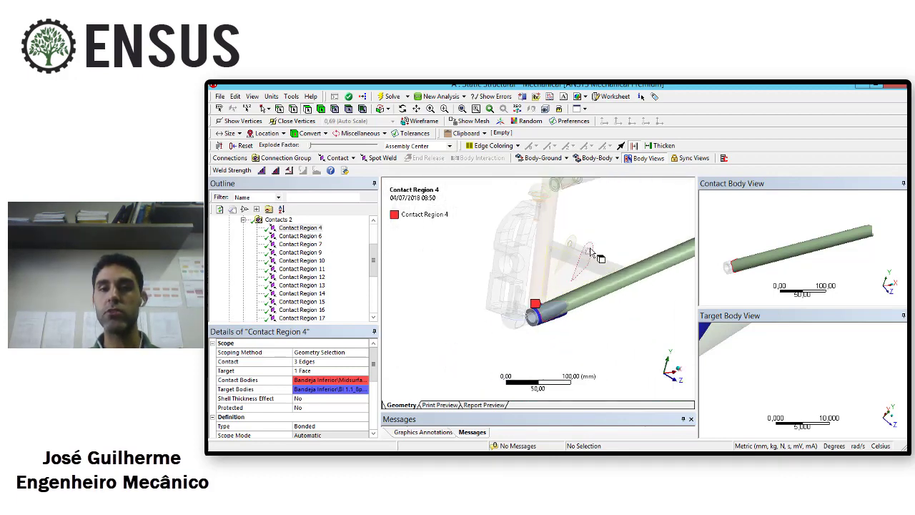
ctrl+middle_drag(575, 187, 565, 209)
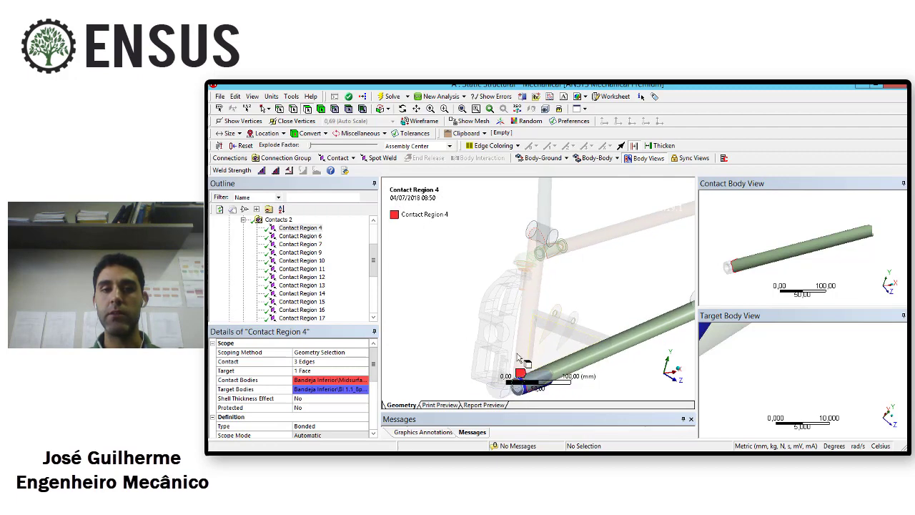
ctrl+middle_drag(520, 323, 523, 293)
click(244, 220)
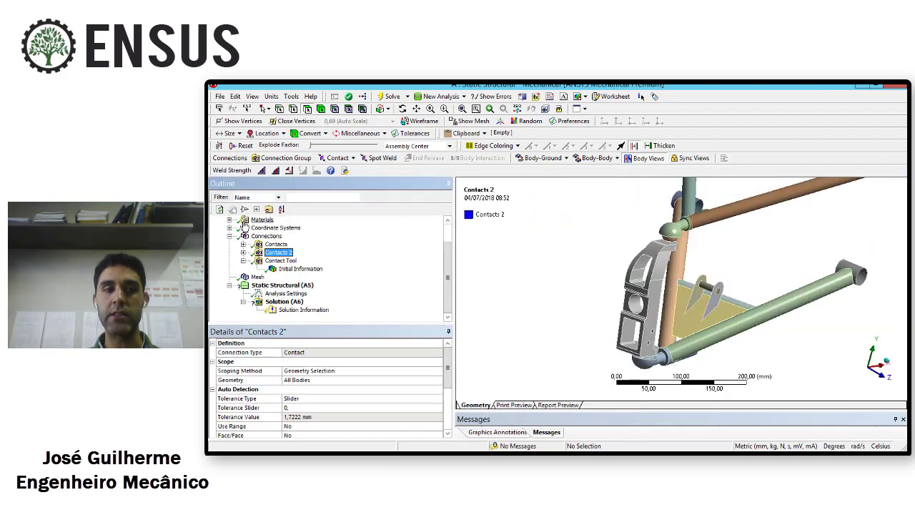
middle_drag(648, 325, 626, 310)
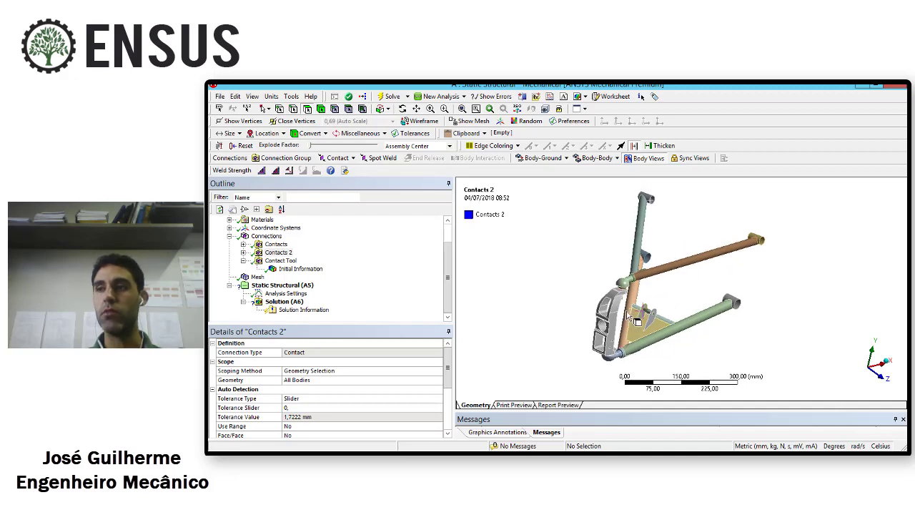